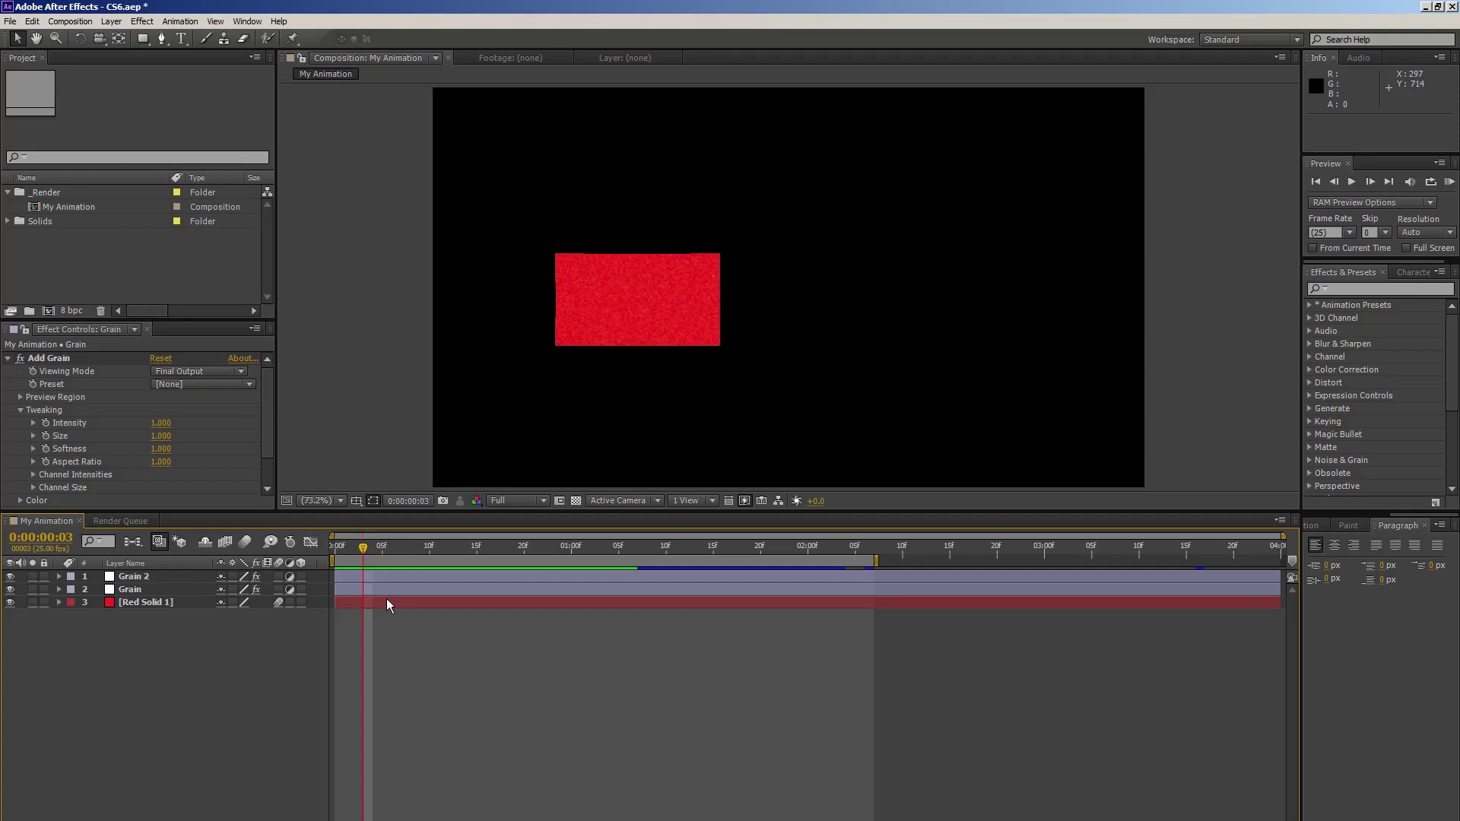
# Step: Add the My Animation composition to the render queue and set its output module format to H.264
pyautogui.click(82, 208)
pyautogui.hotkey('ctrl', 'm')
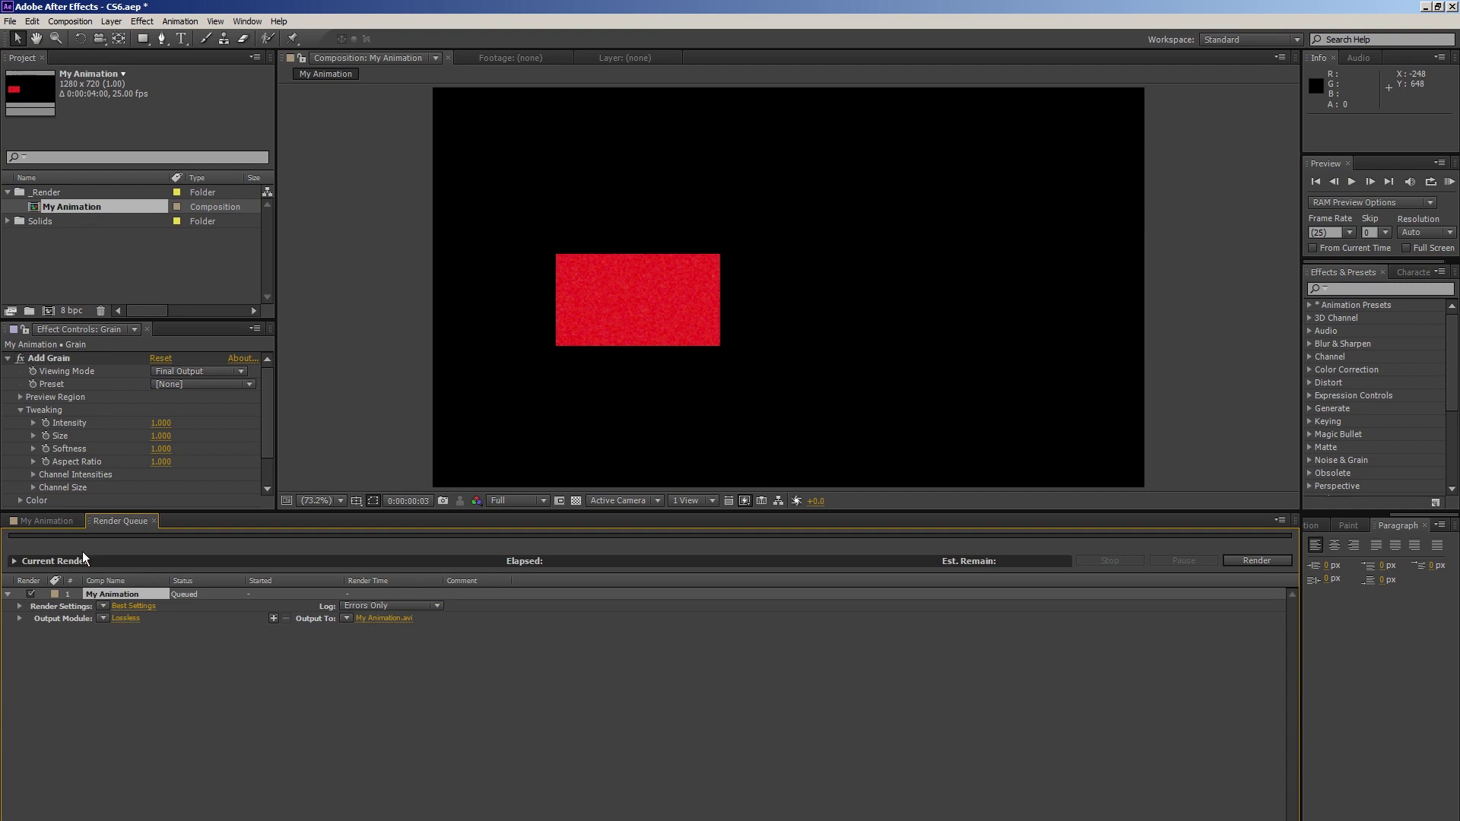
pyautogui.click(126, 619)
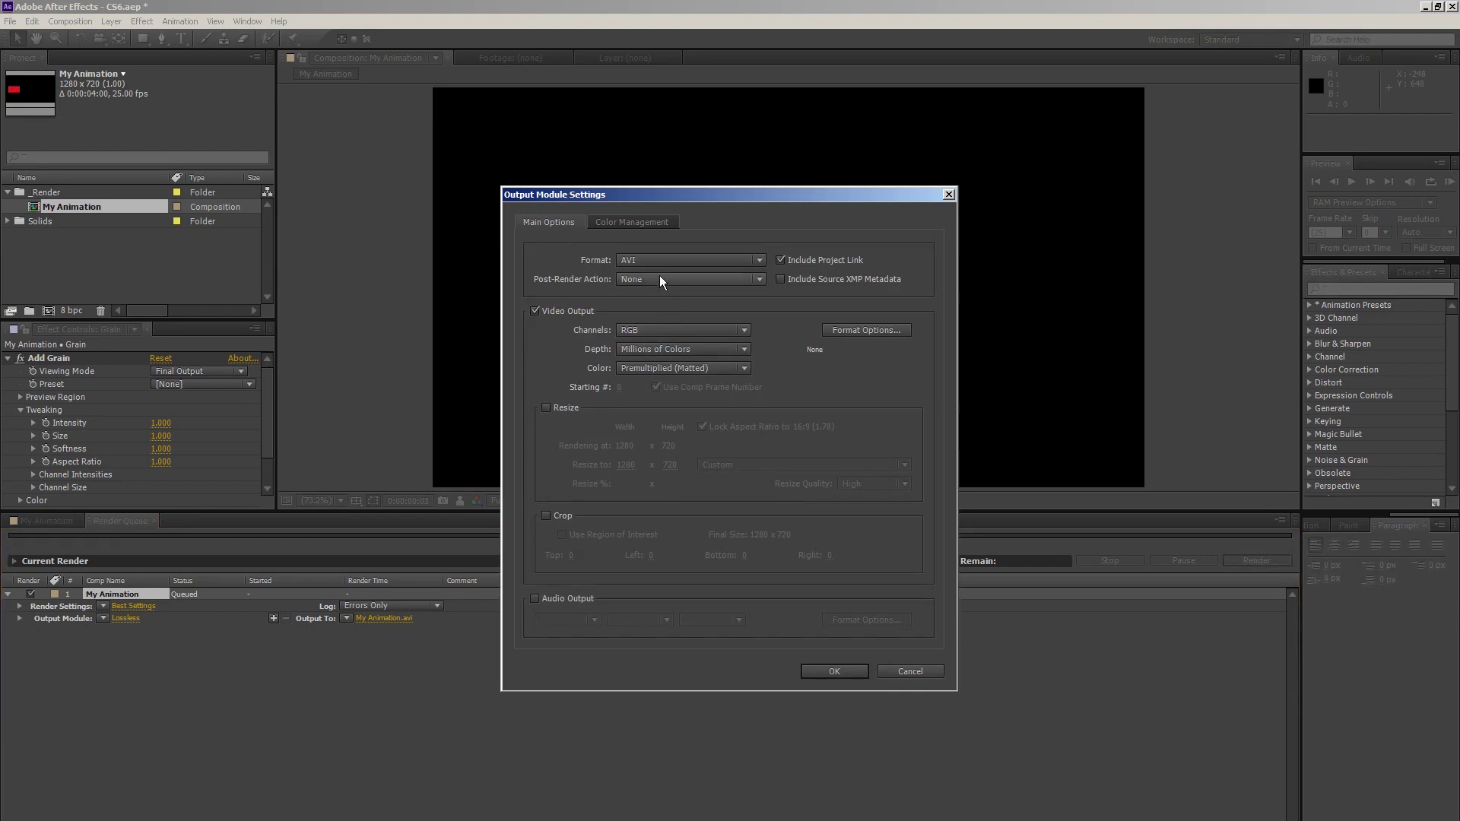
pyautogui.click(642, 261)
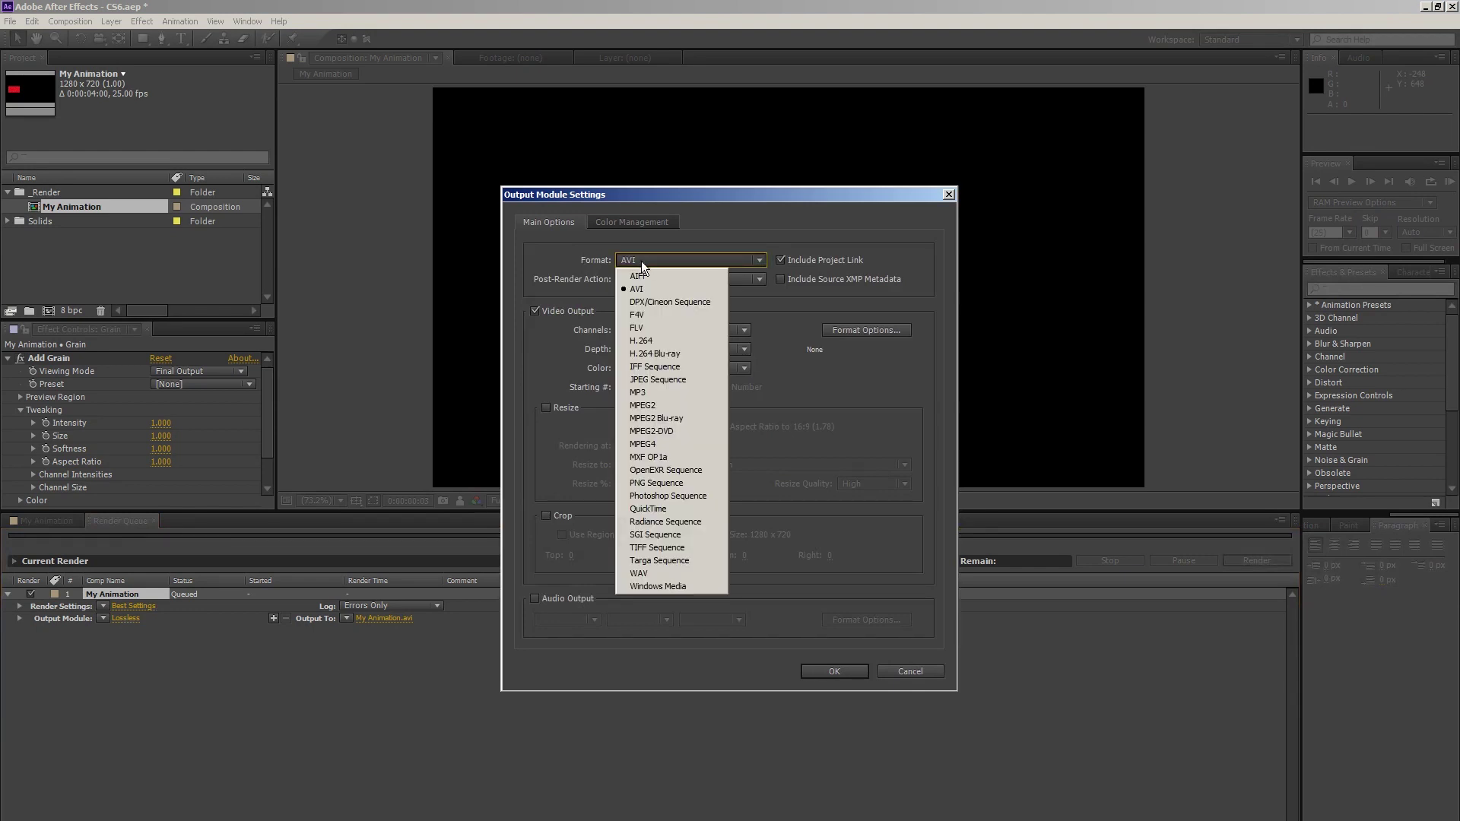
pyautogui.click(662, 343)
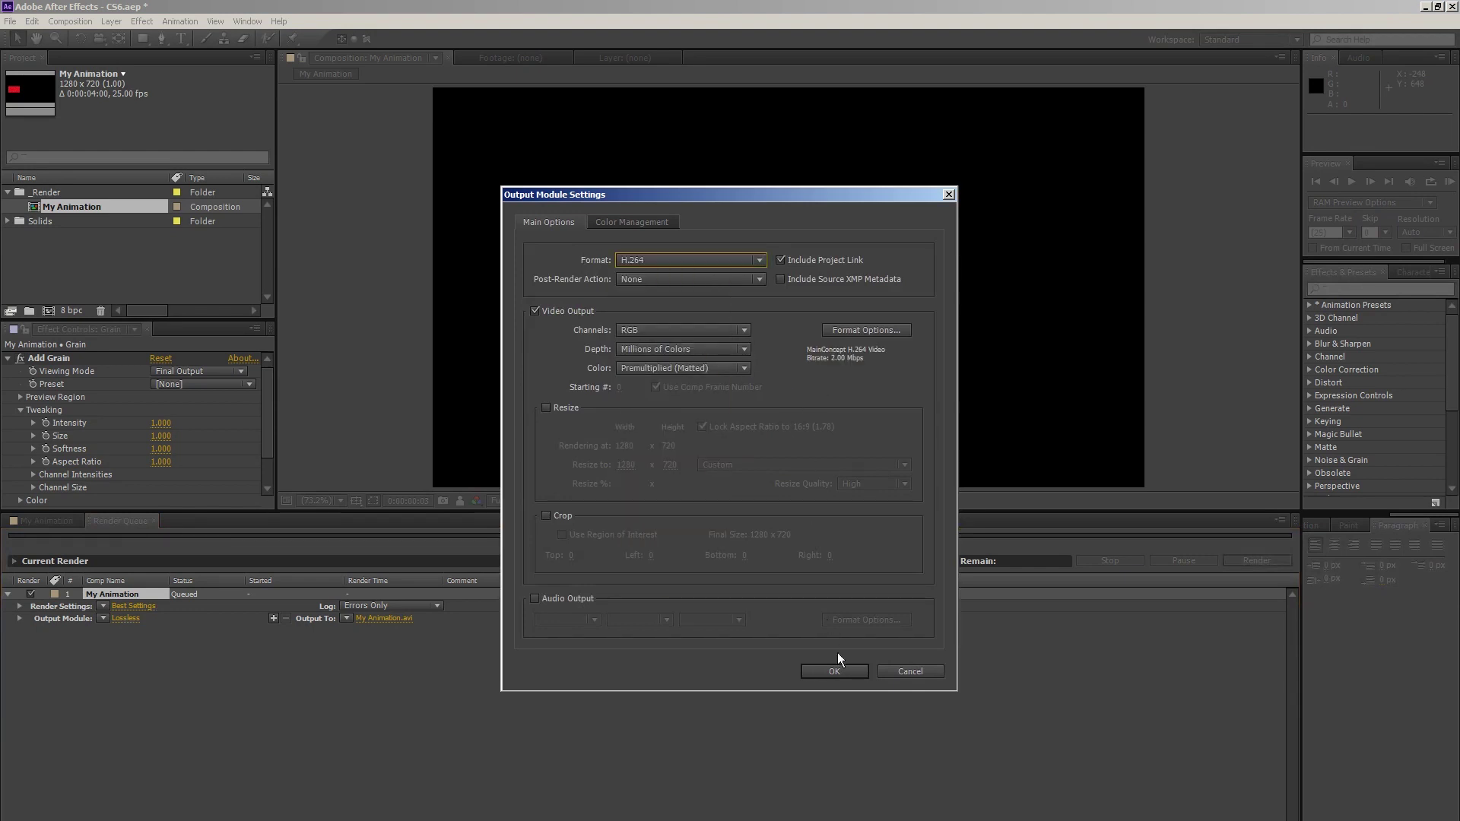
pyautogui.click(834, 673)
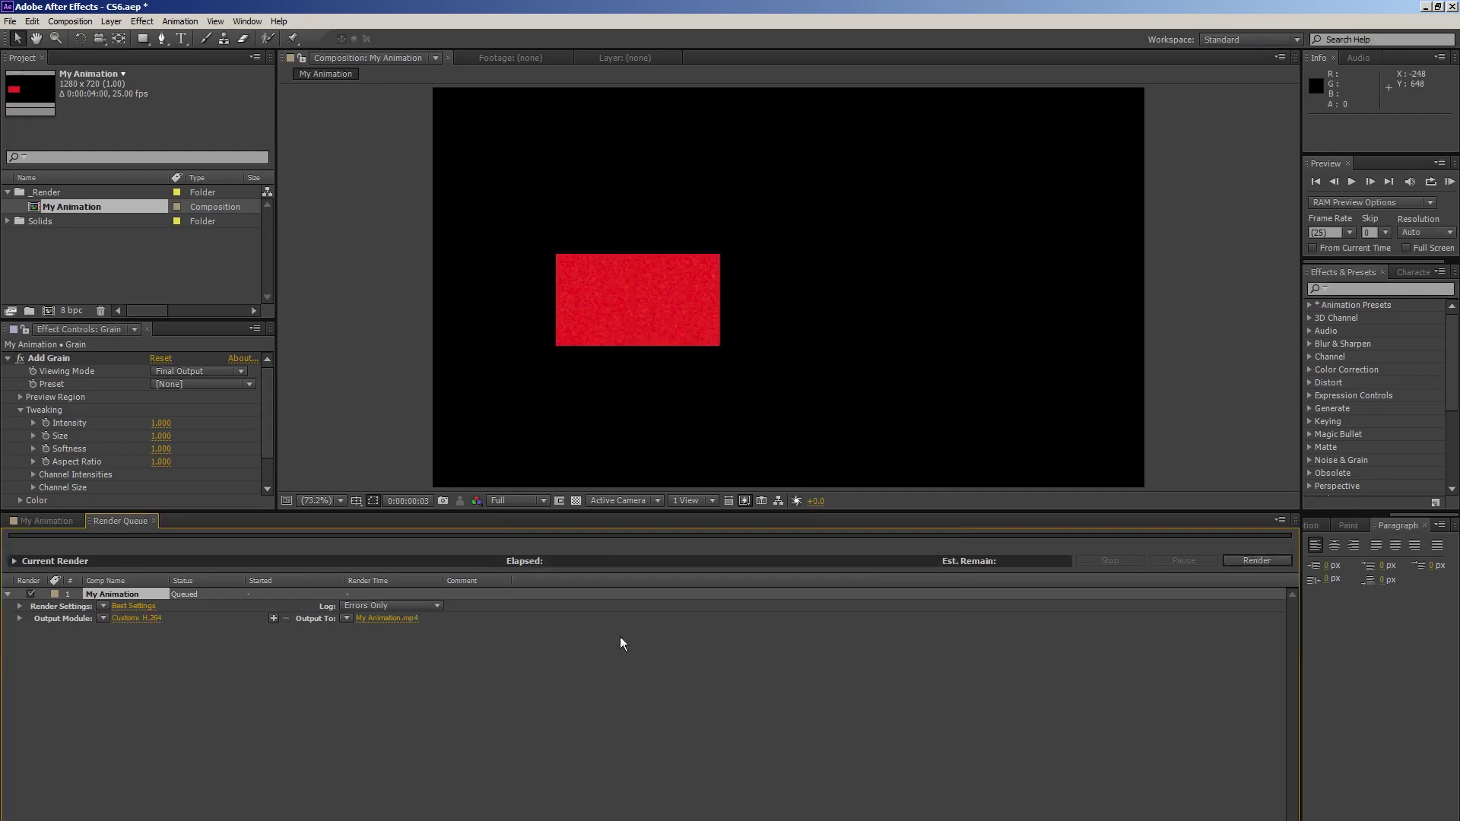
# Step: Set the output file to My Animation.mp4 in the 01 - AE-VS-AME Render folder and start the render
pyautogui.click(388, 618)
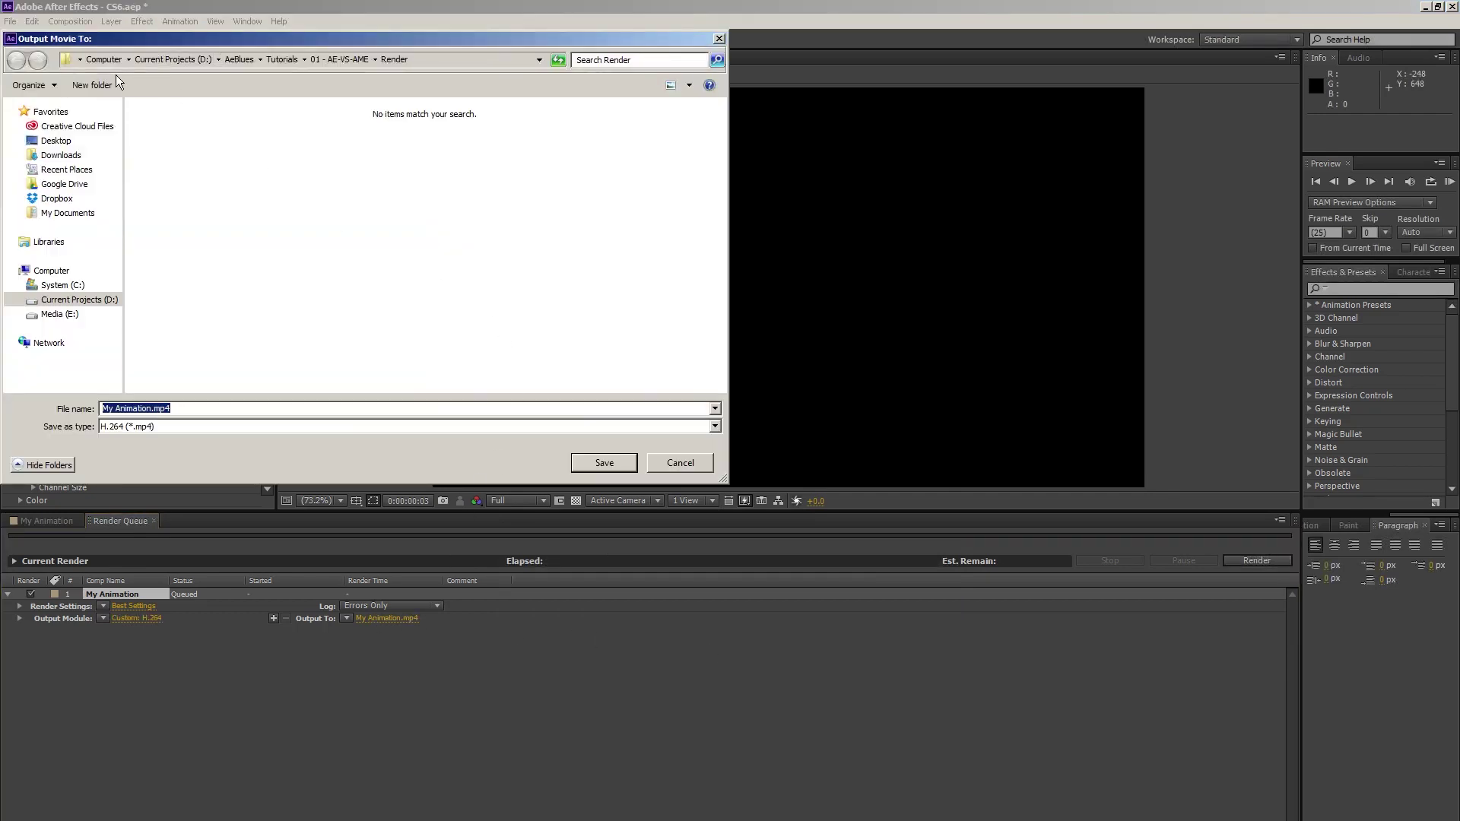
pyautogui.click(619, 465)
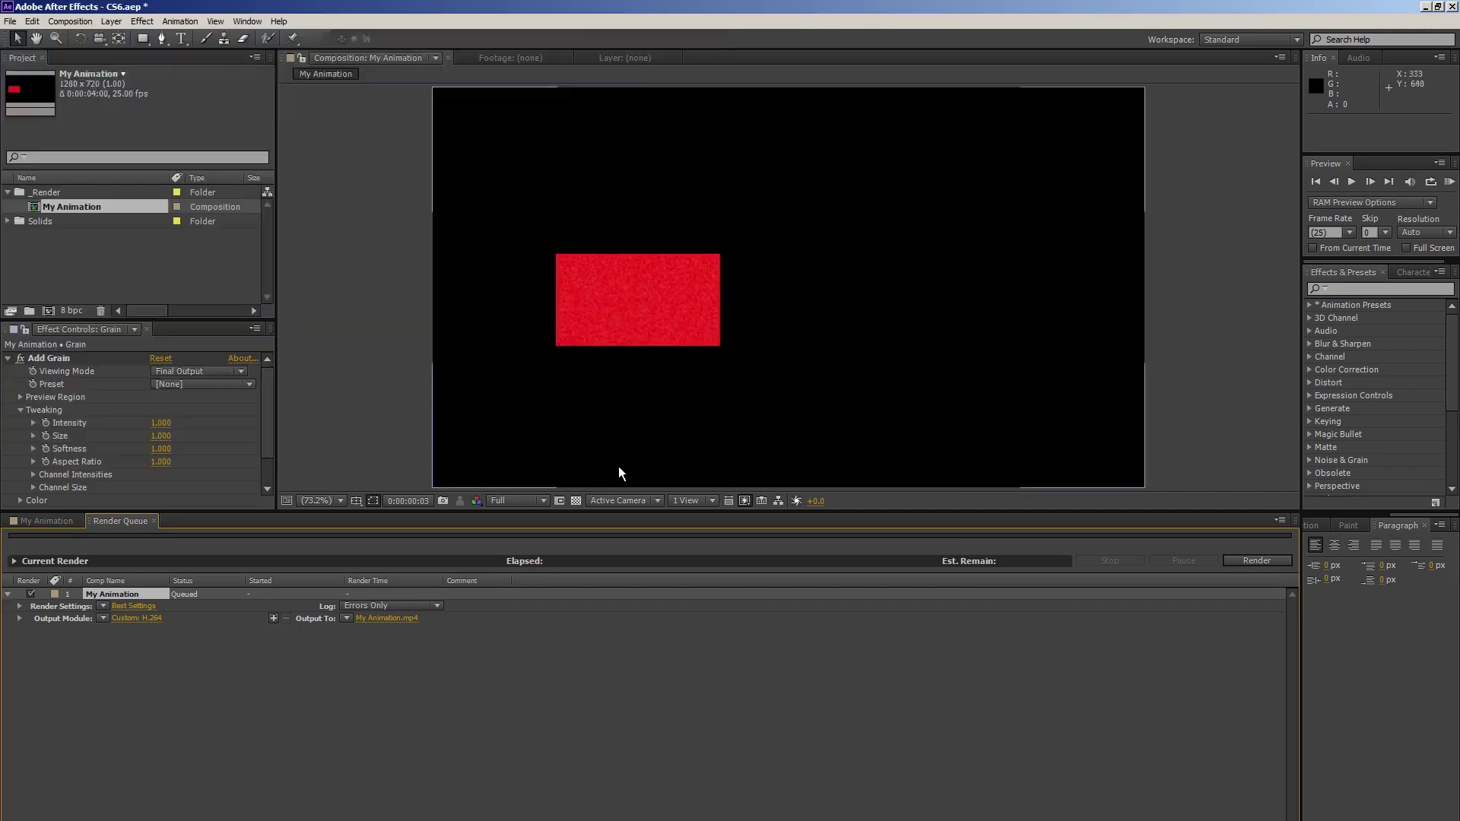
pyautogui.click(1266, 567)
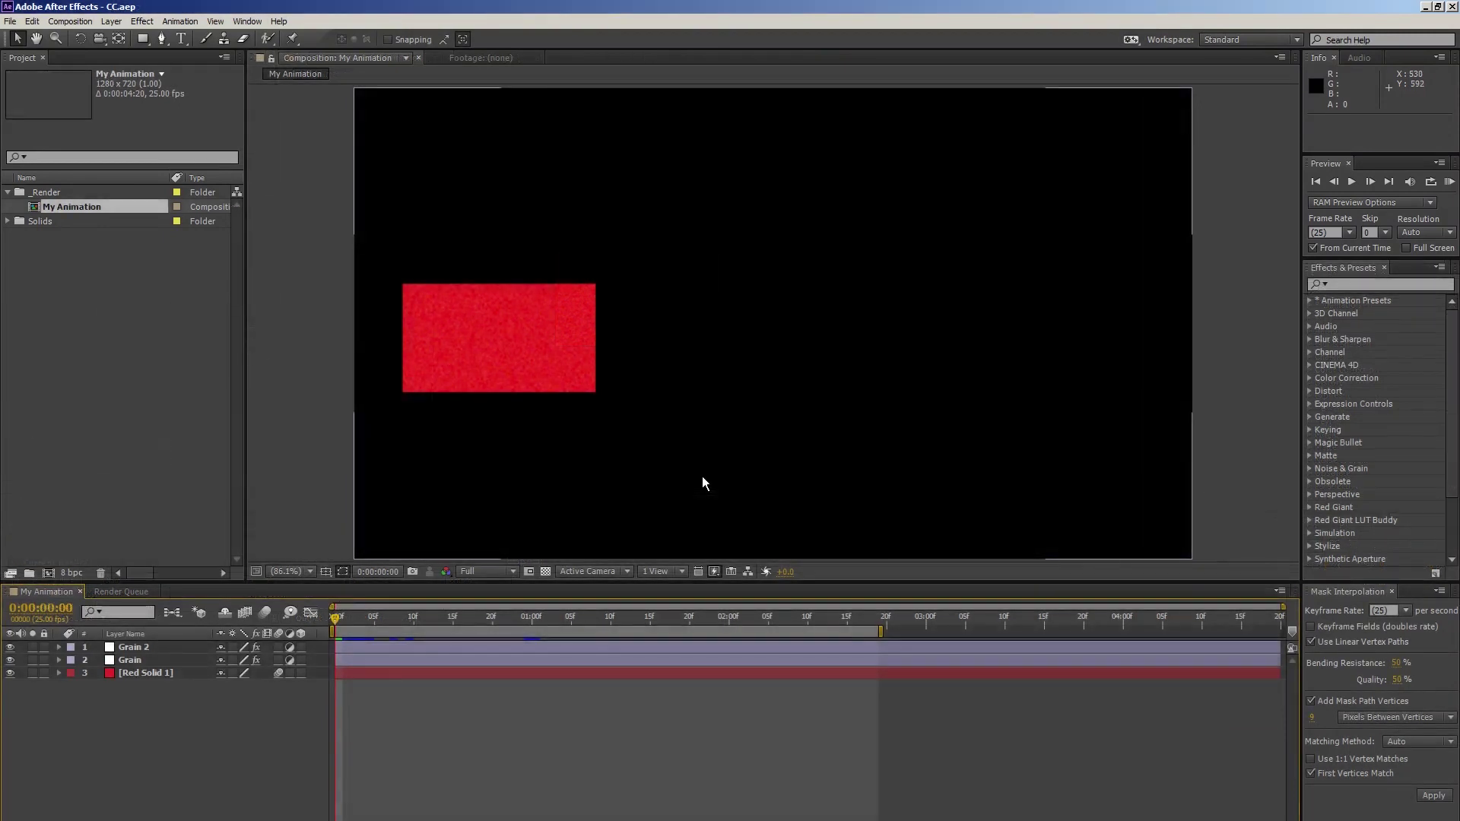
# Step: Switch to After Effects CC with CC.aep and check the program's version information
pyautogui.click(279, 21)
pyautogui.click(319, 255)
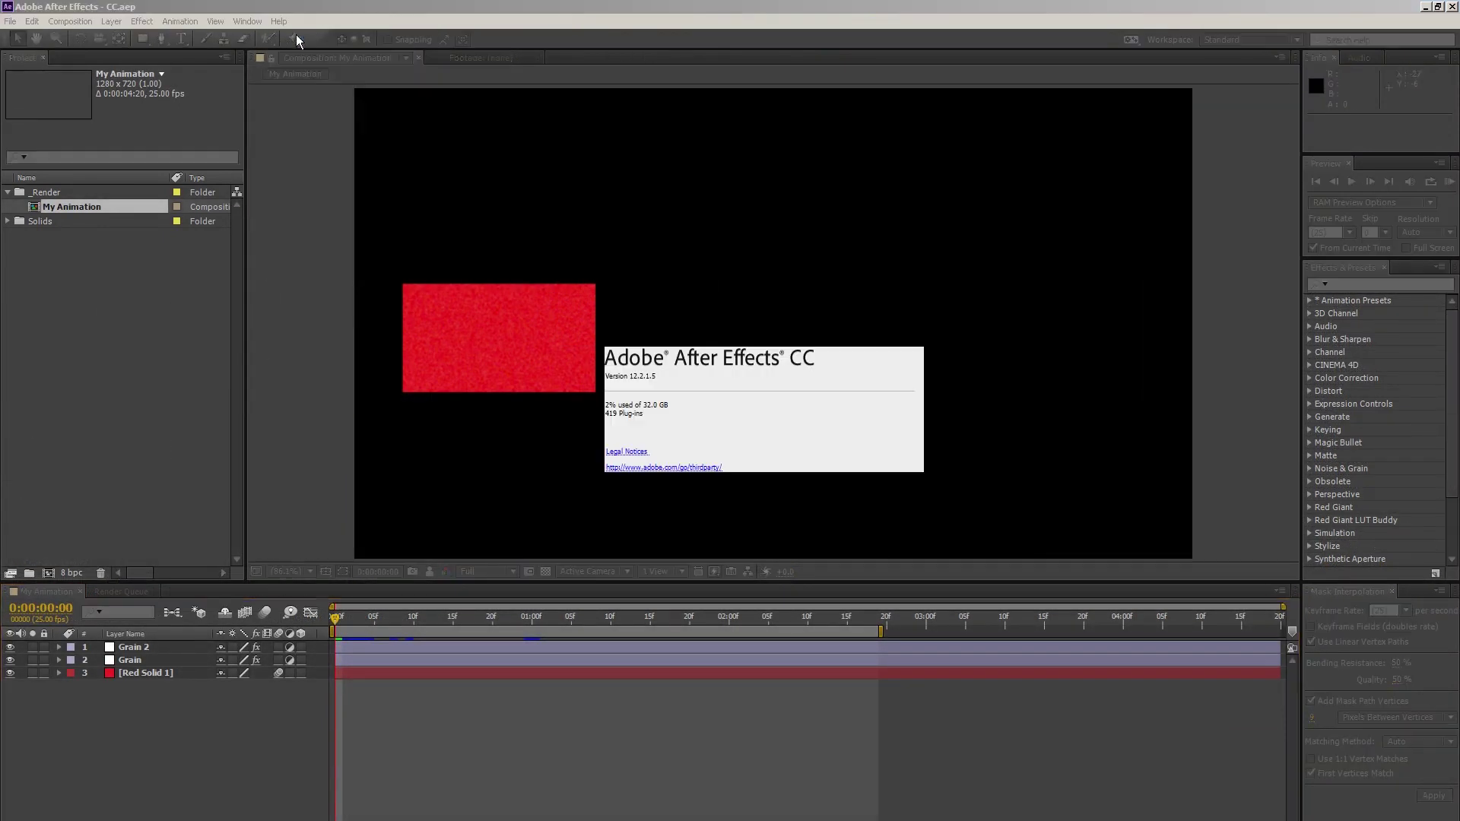
pyautogui.click(675, 381)
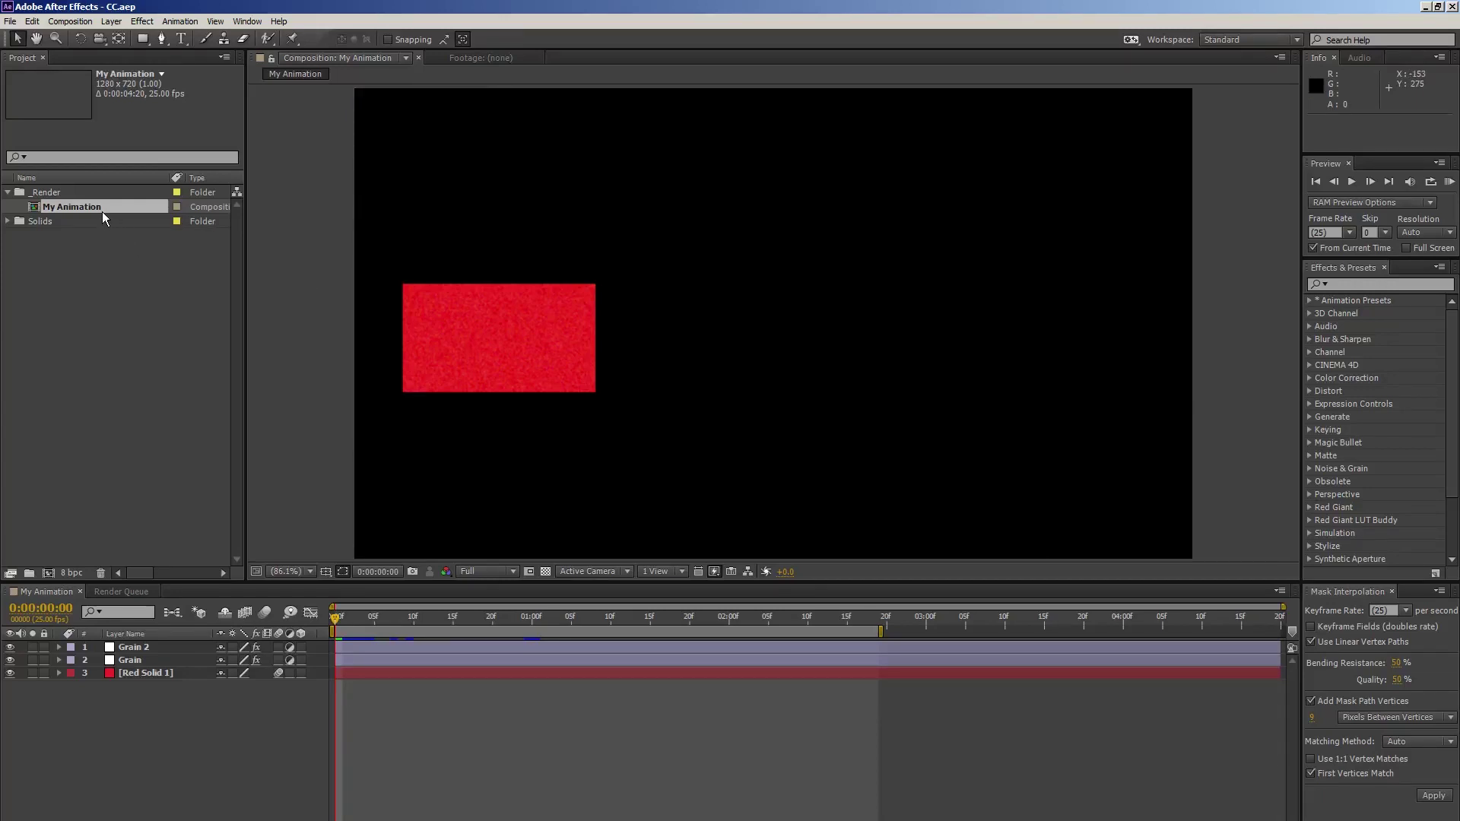
# Step: Add My Animation to the render queue and review its available output formats, keeping QuickTime
pyautogui.hotkey('ctrl', 'm')
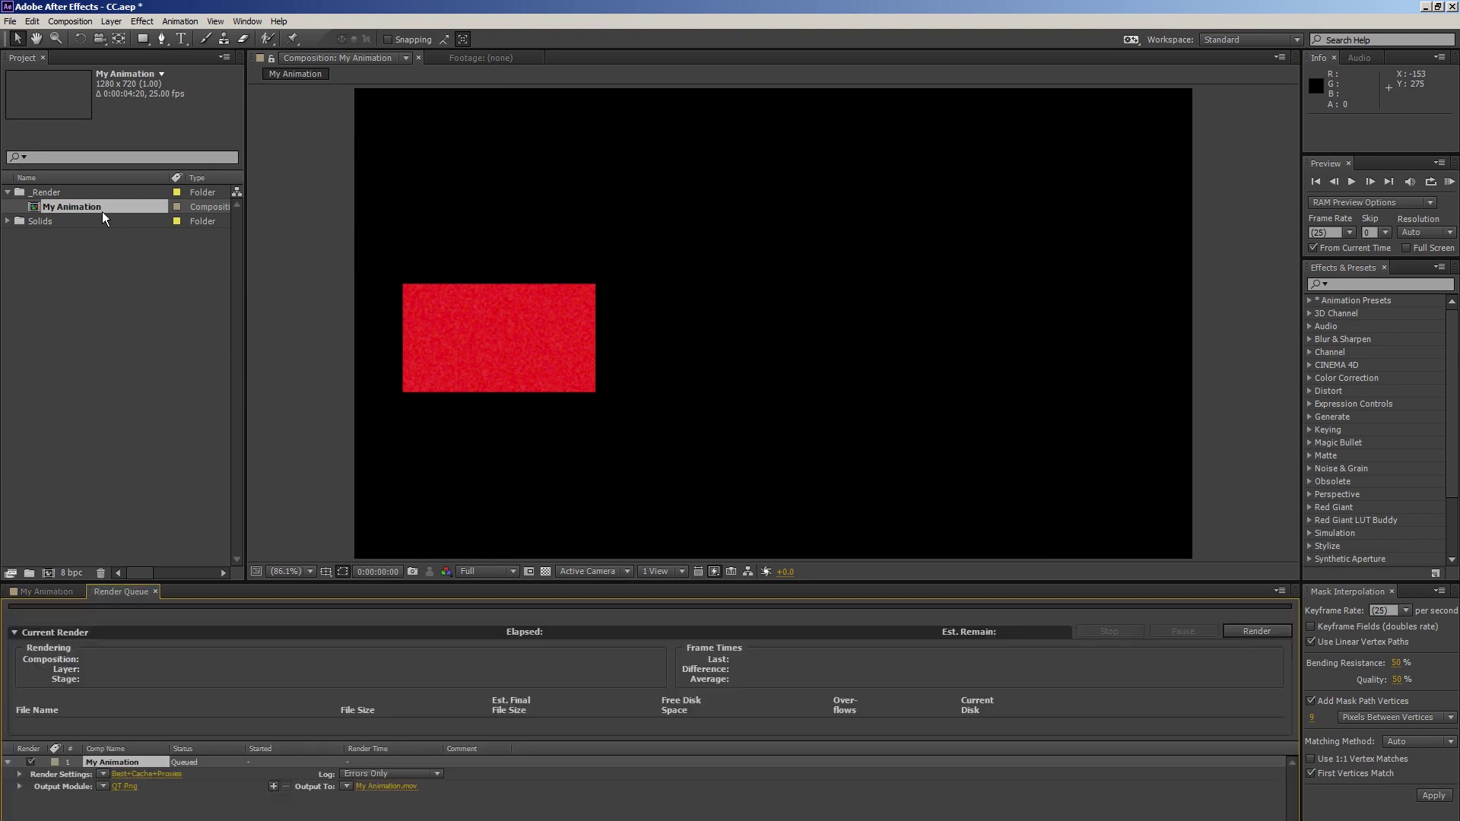
pyautogui.click(121, 788)
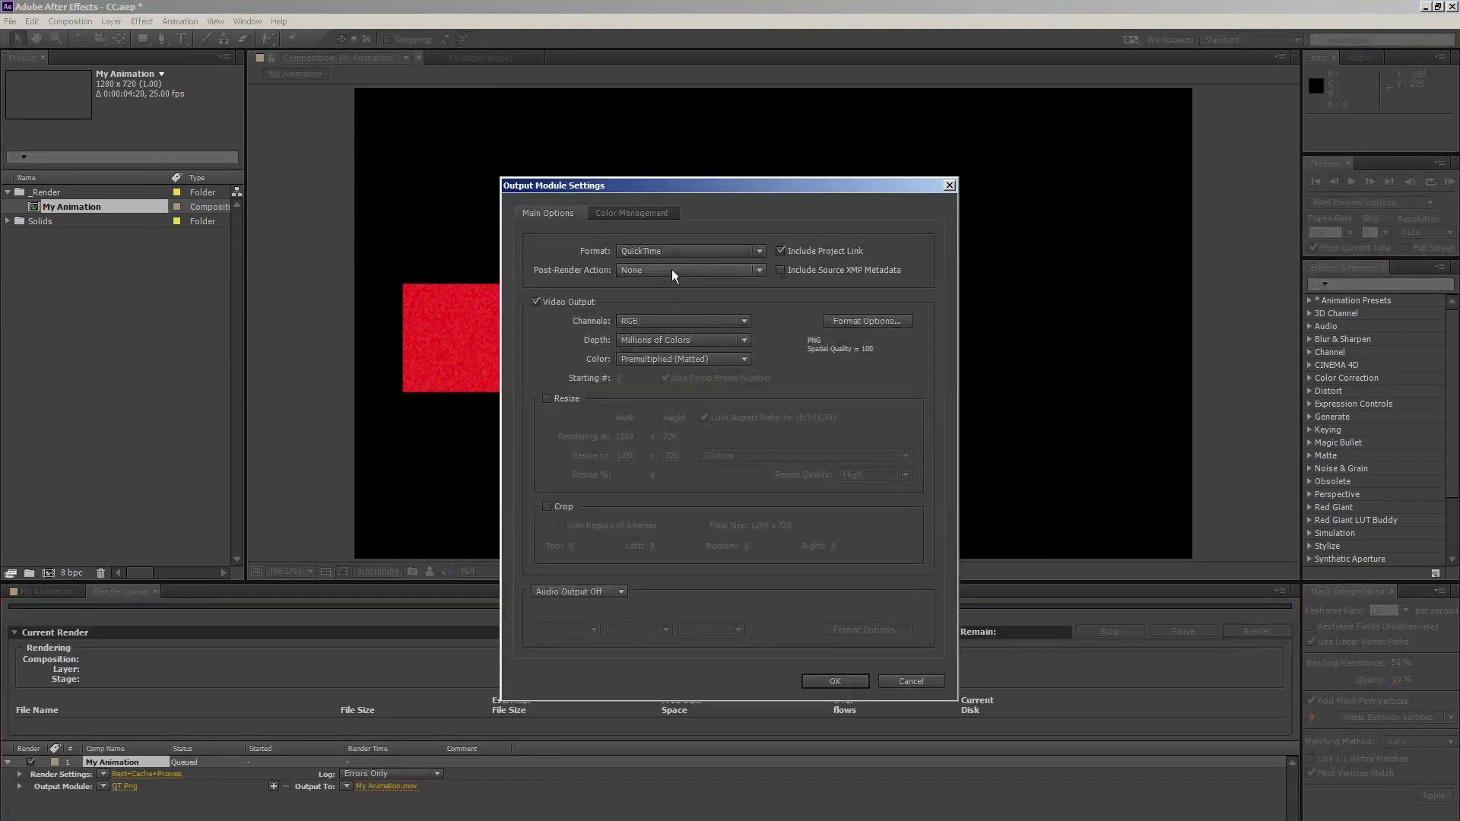
pyautogui.click(659, 252)
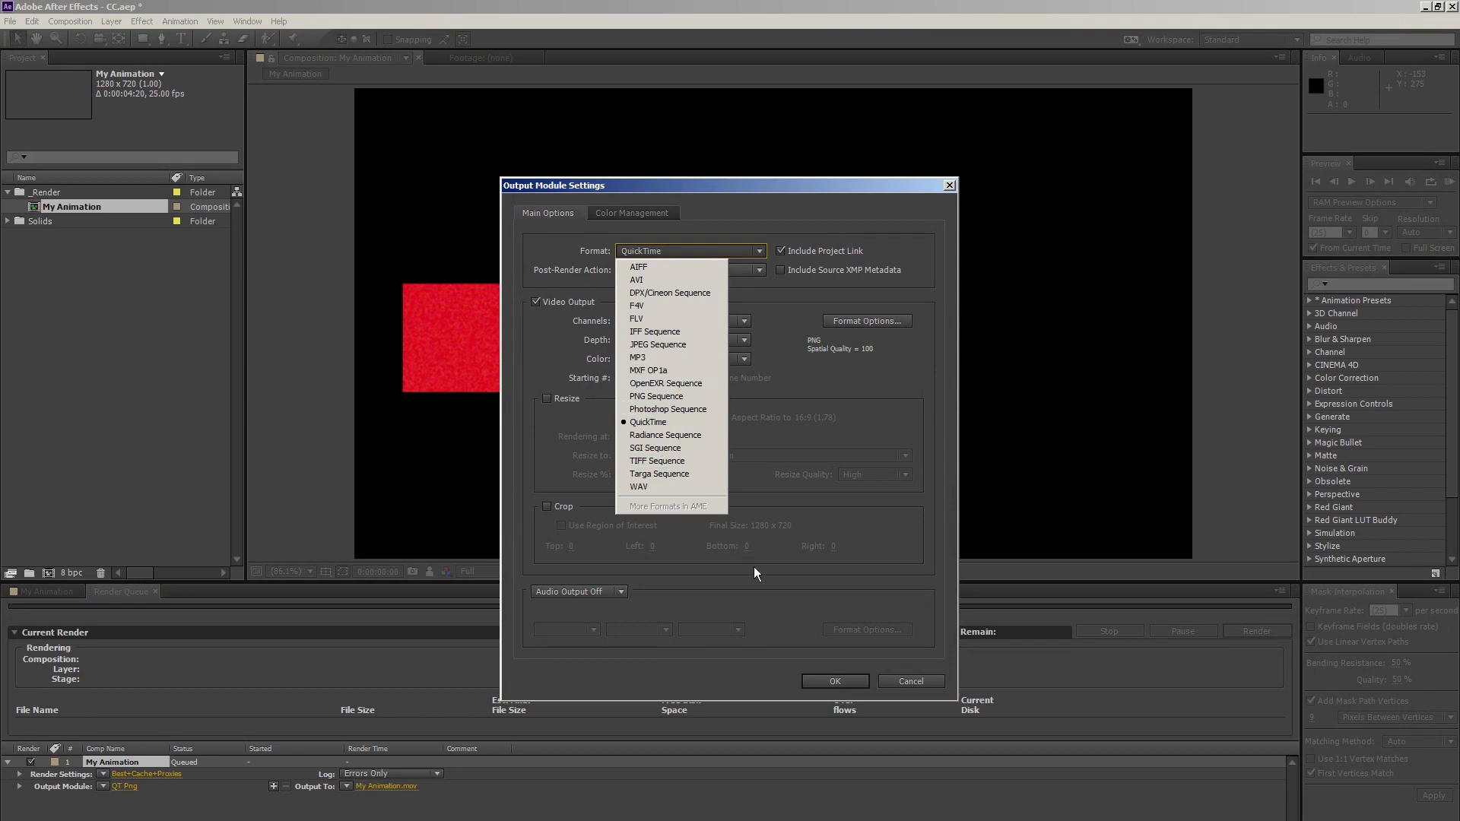
pyautogui.click(821, 678)
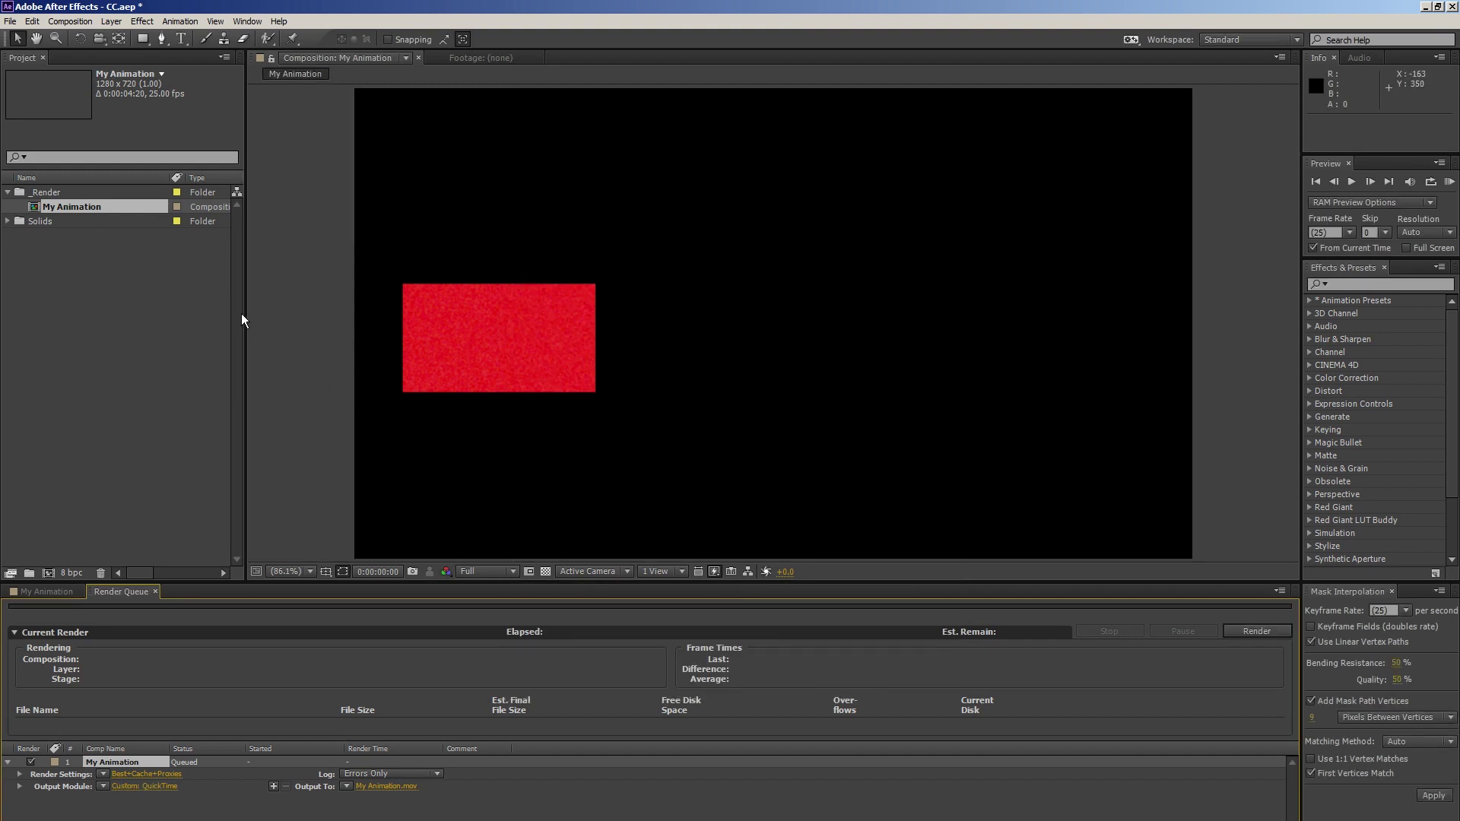
# Step: Enable Show Deprecated Formats in Output Module Settings in the Output preferences
pyautogui.click(34, 22)
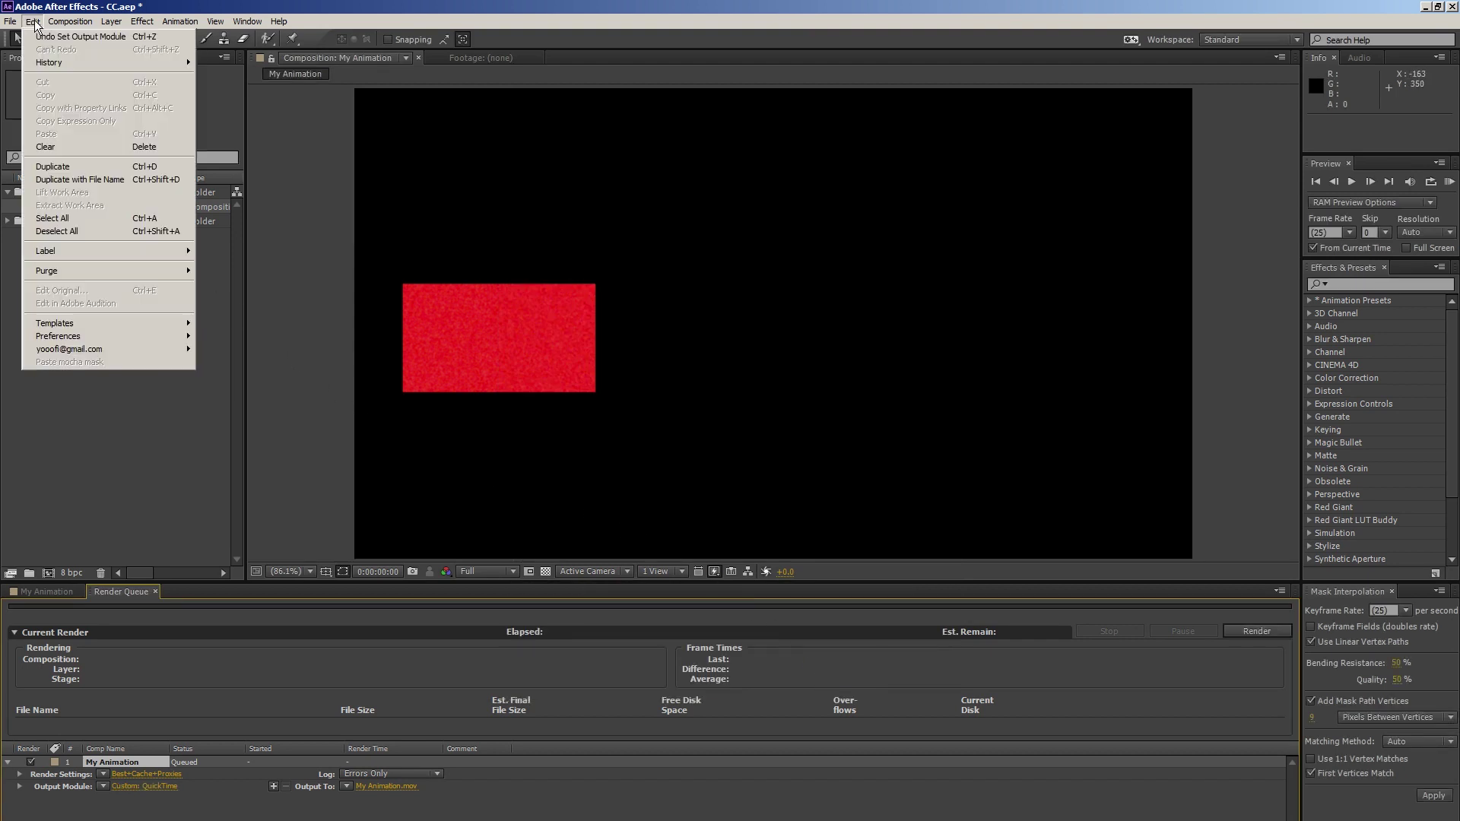
pyautogui.moveTo(153, 341)
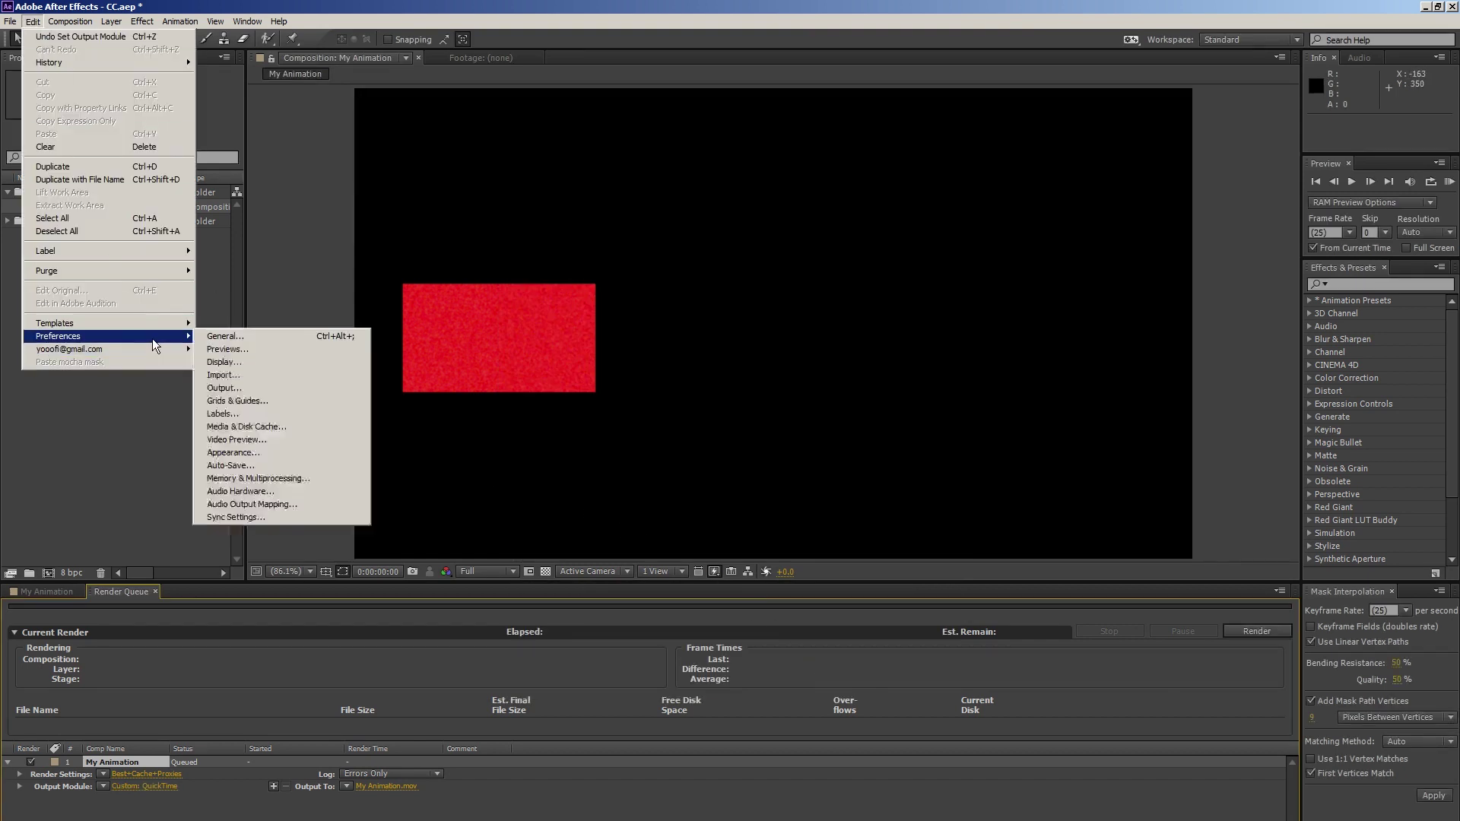
pyautogui.click(261, 391)
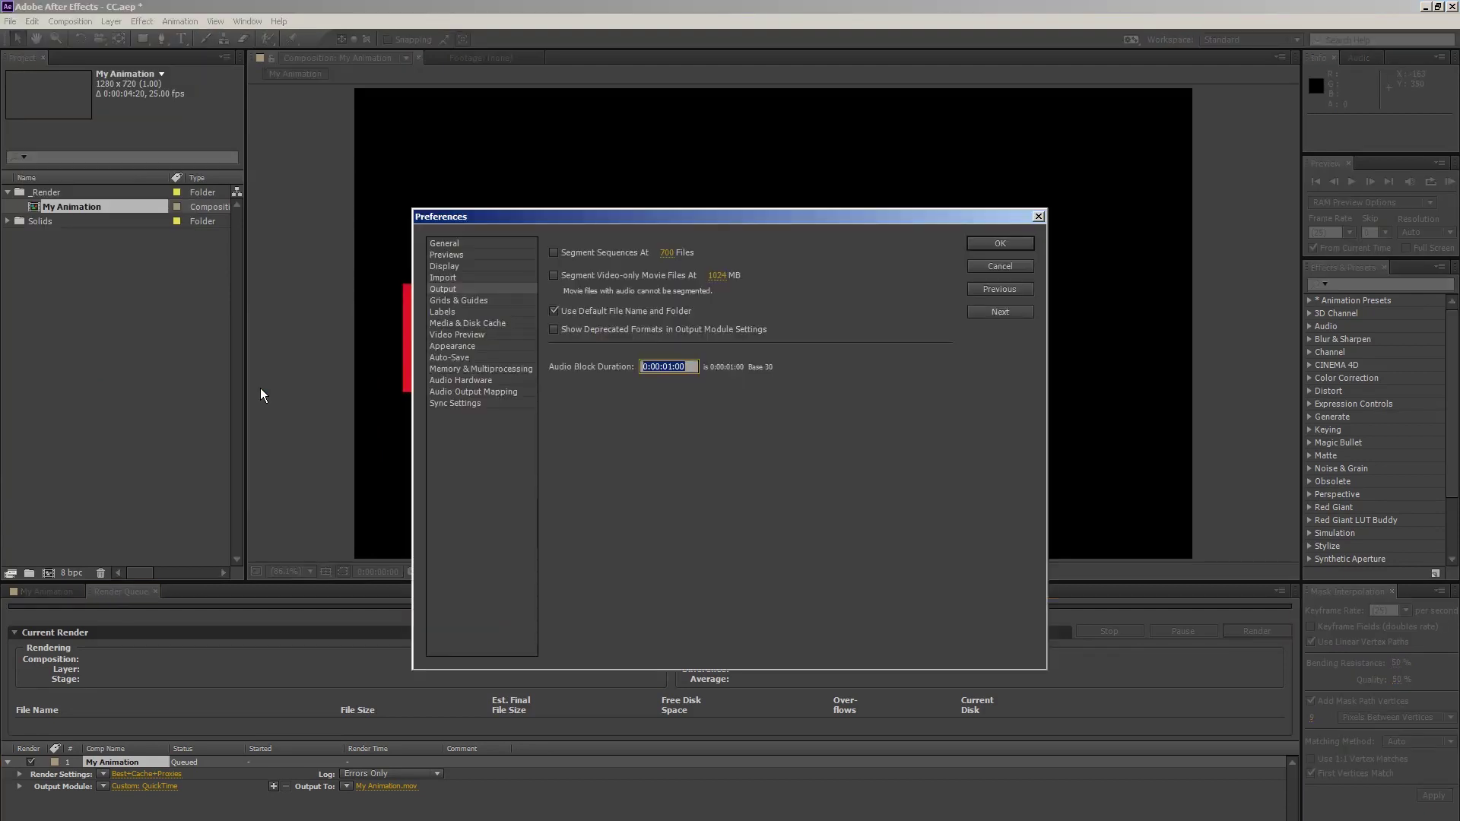
pyautogui.click(554, 330)
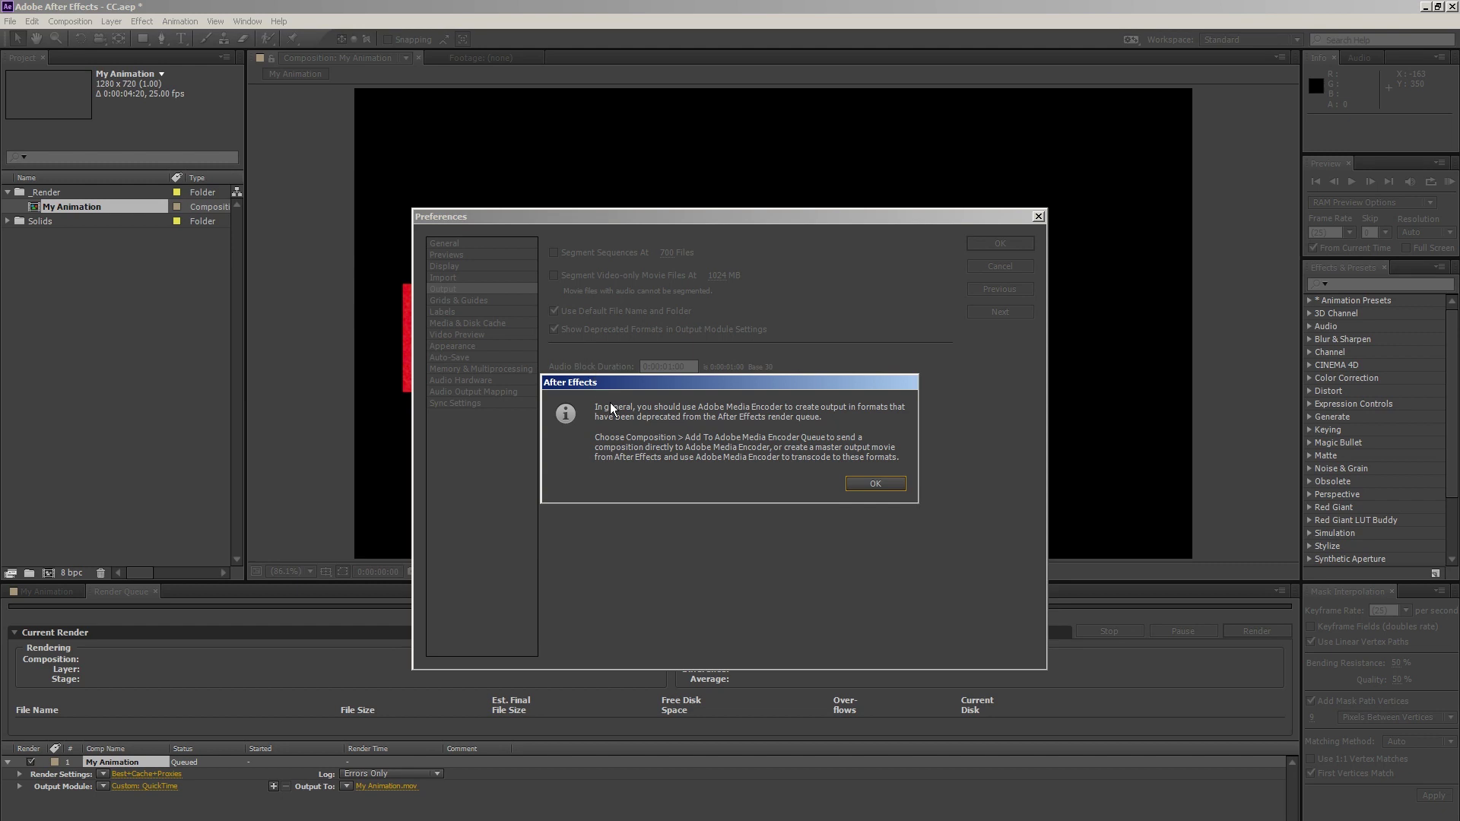
pyautogui.click(867, 484)
pyautogui.click(1006, 241)
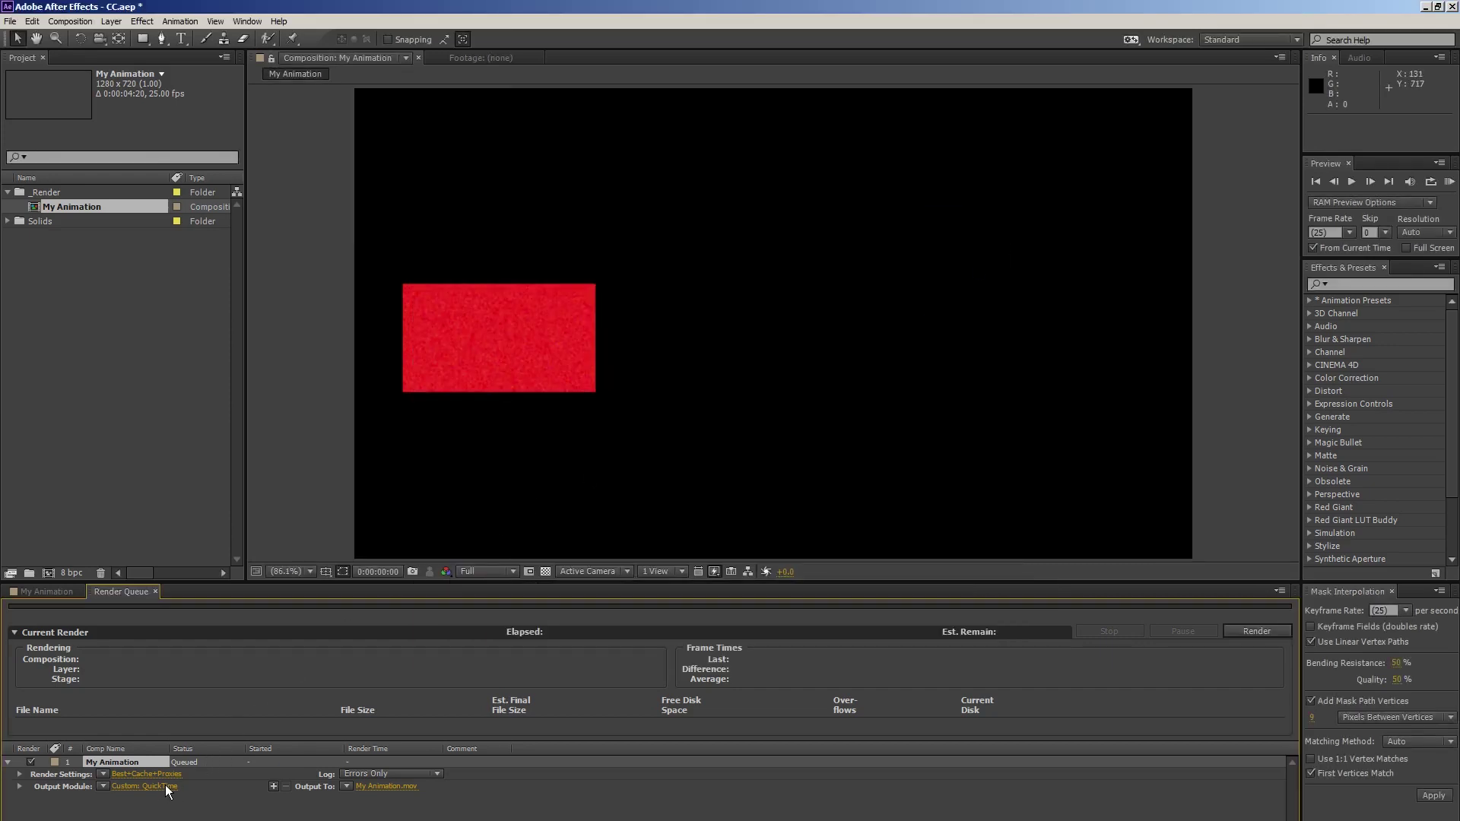
# Step: Change the output module format of the queued My Animation item to H.264
pyautogui.click(152, 787)
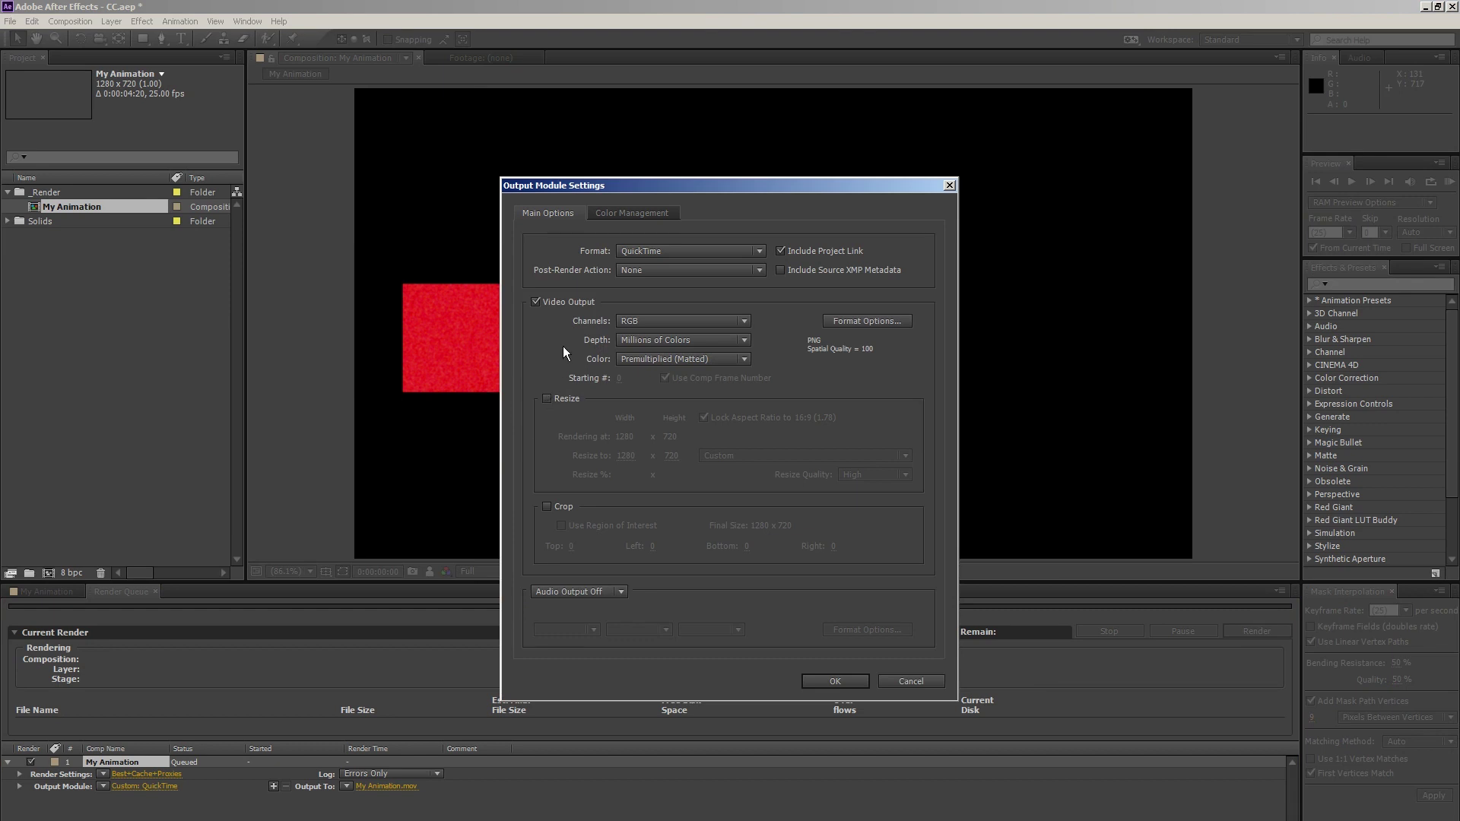
pyautogui.click(641, 252)
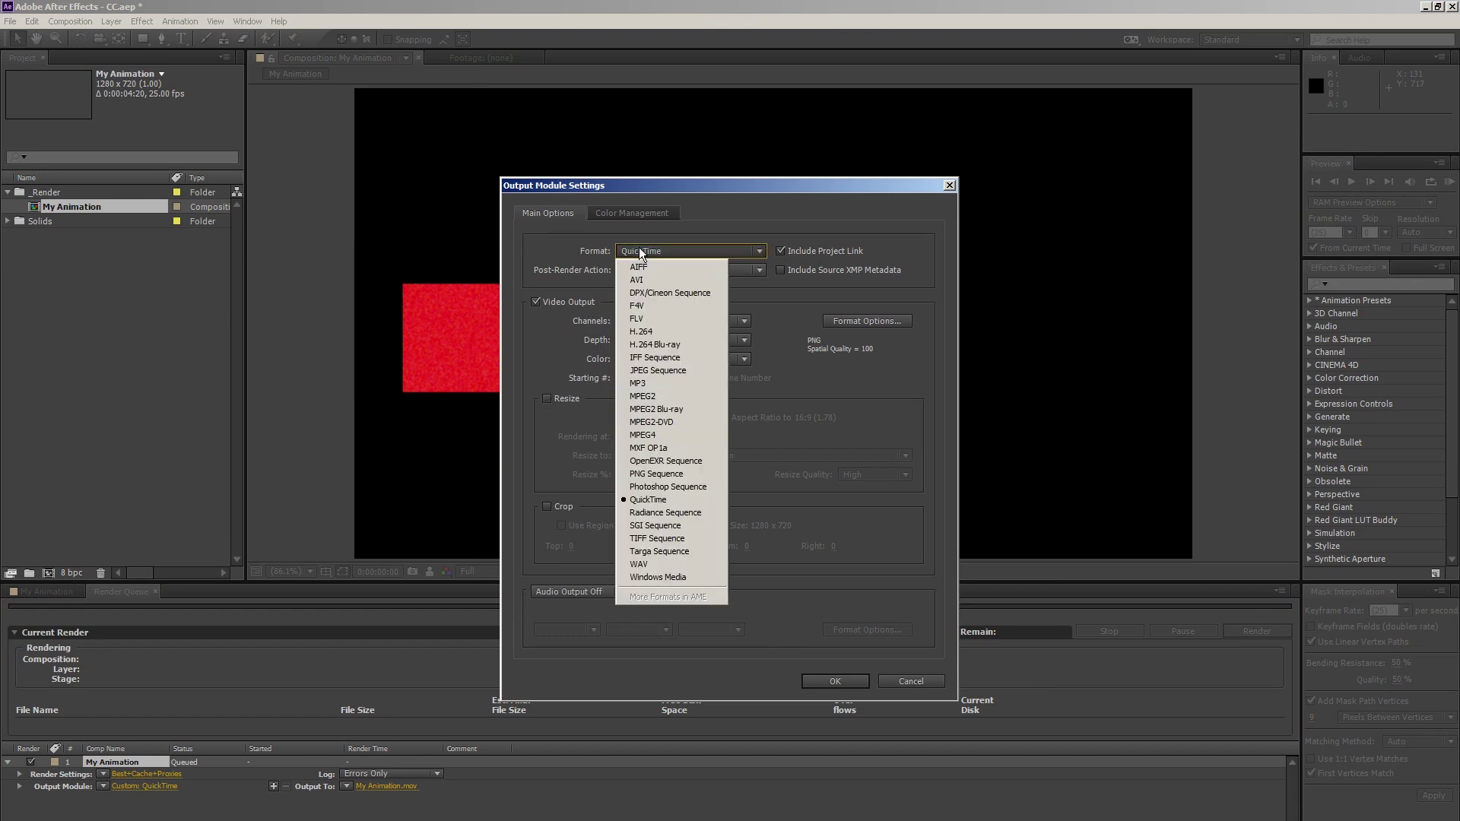
pyautogui.click(643, 334)
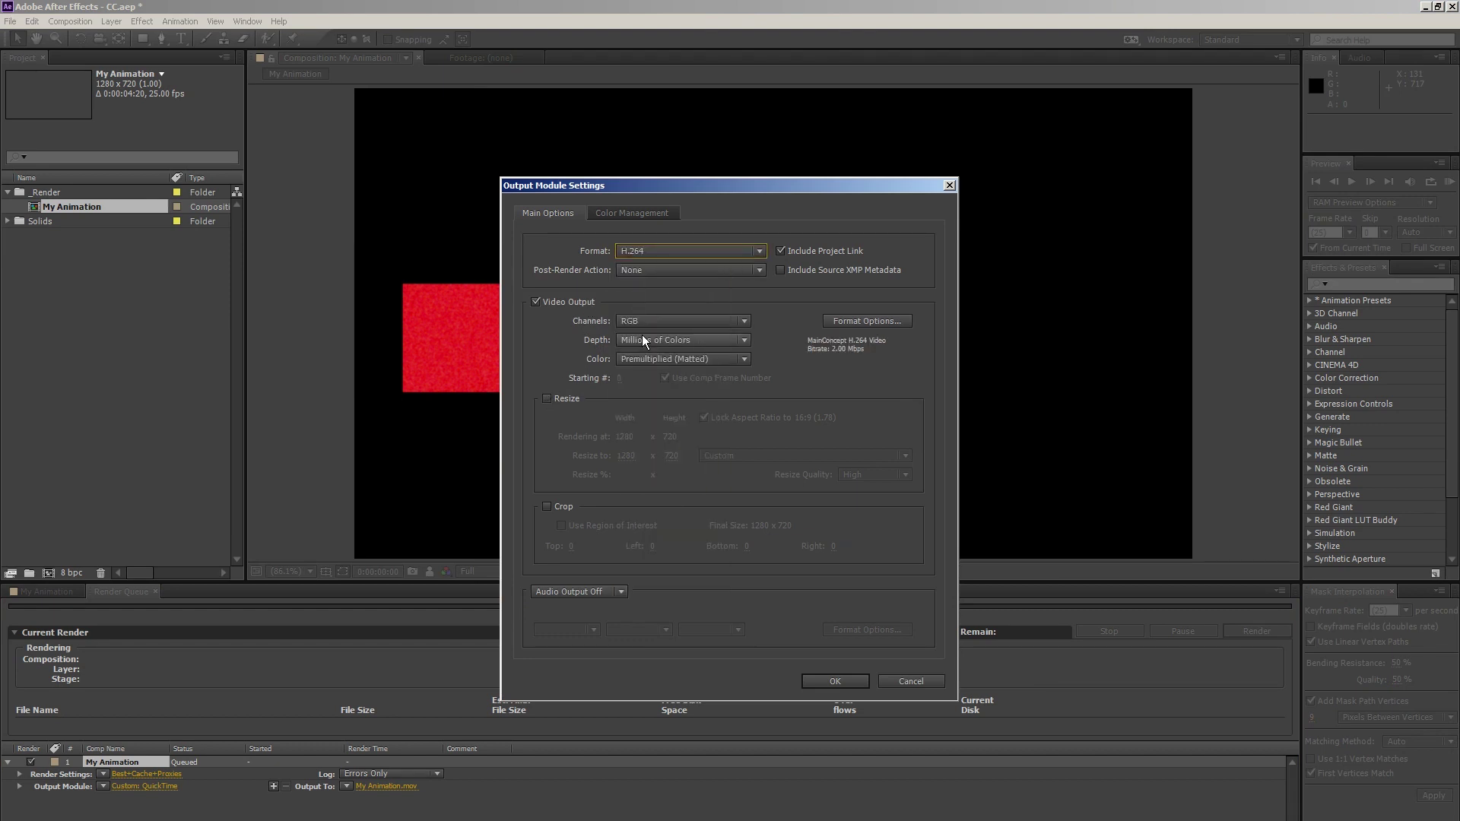
pyautogui.click(819, 682)
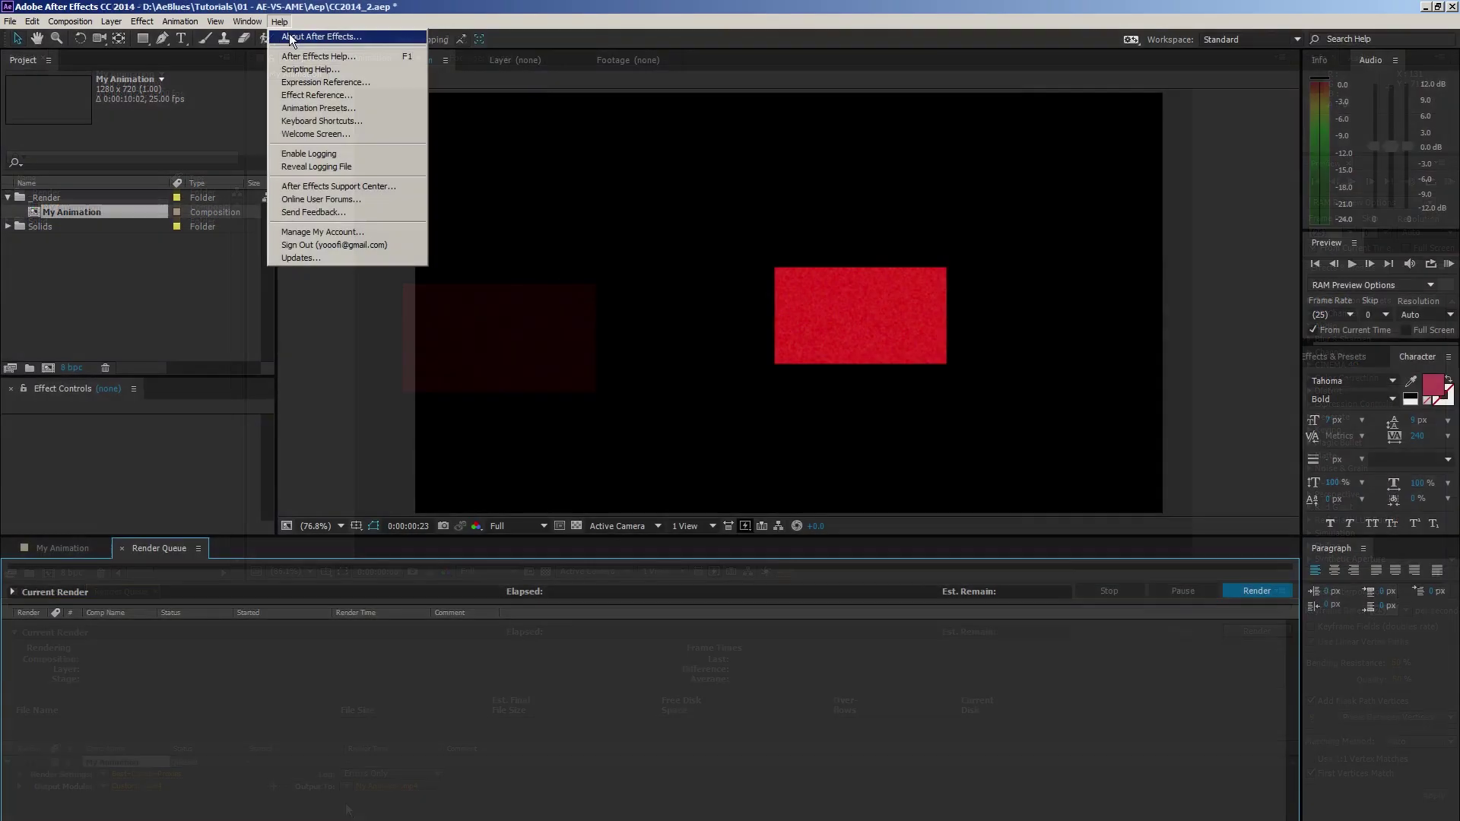
# Step: Switch to After Effects CC 2014 with CC2014_2.aep and check its version information
pyautogui.click(298, 49)
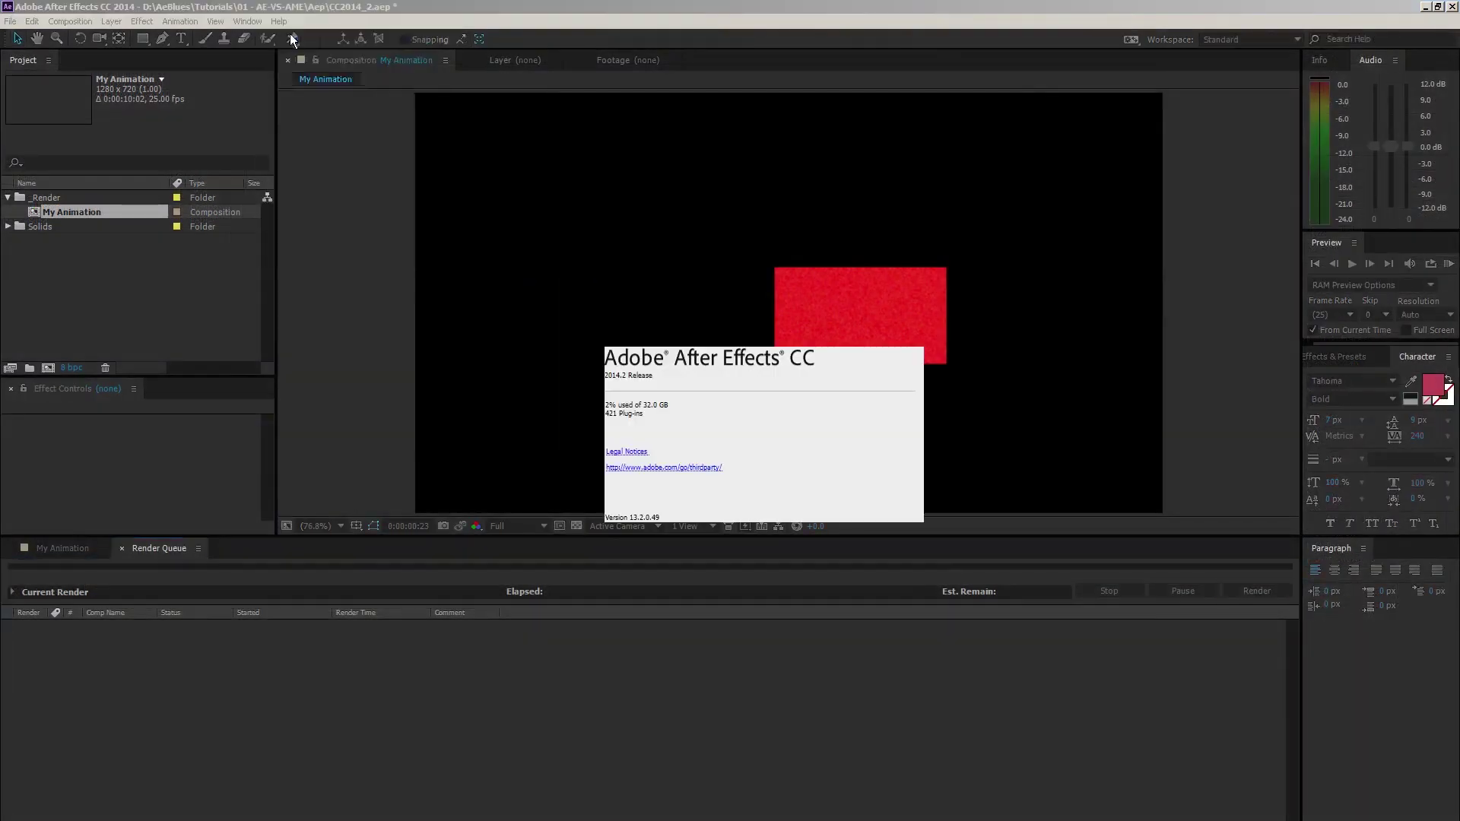
pyautogui.click(714, 400)
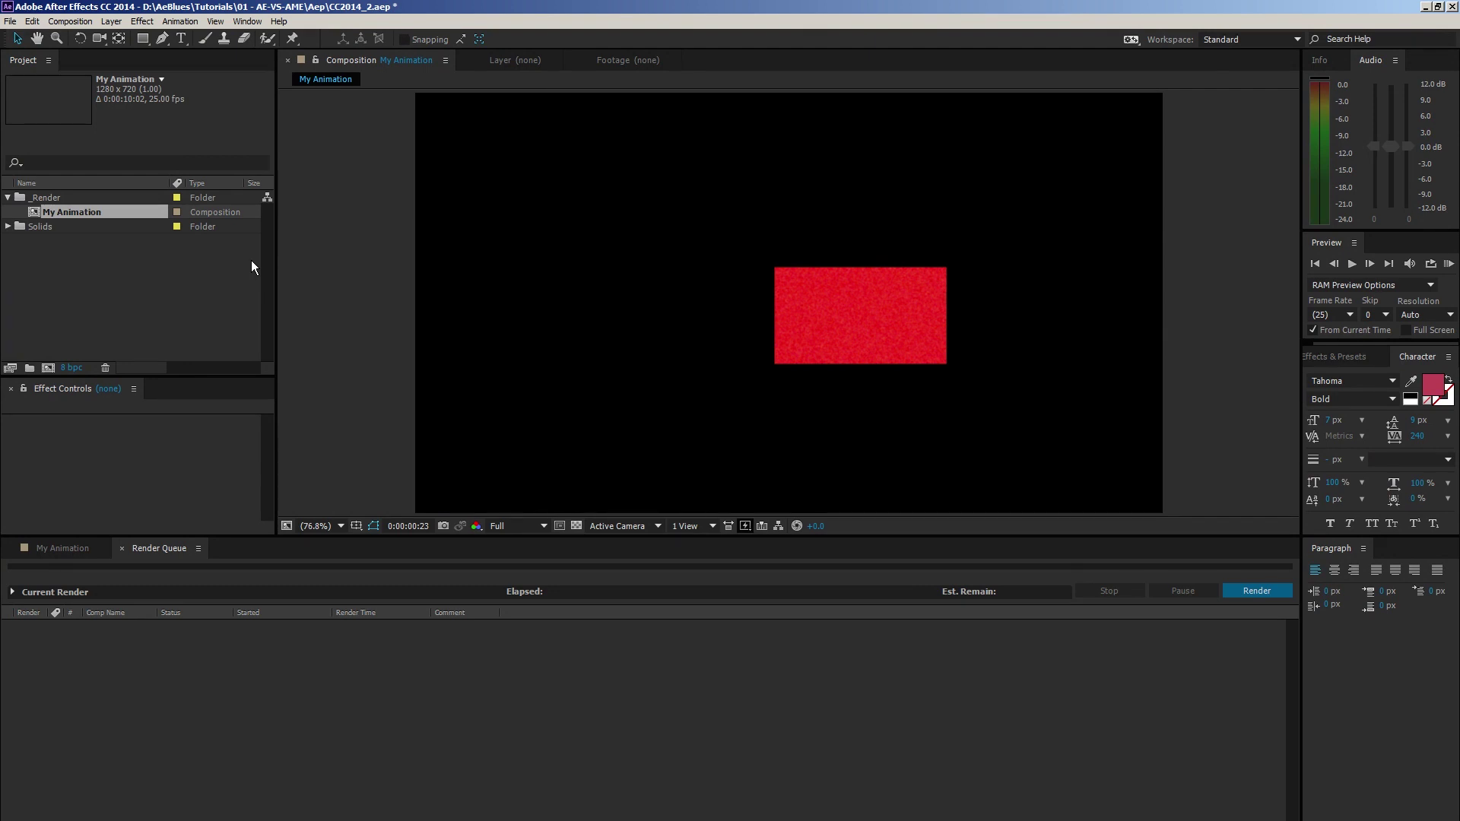
# Step: Queue the My Animation composition for rendering and review the output formats offered in its output module settings
pyautogui.click(75, 213)
pyautogui.hotkey('ctrl', 'm')
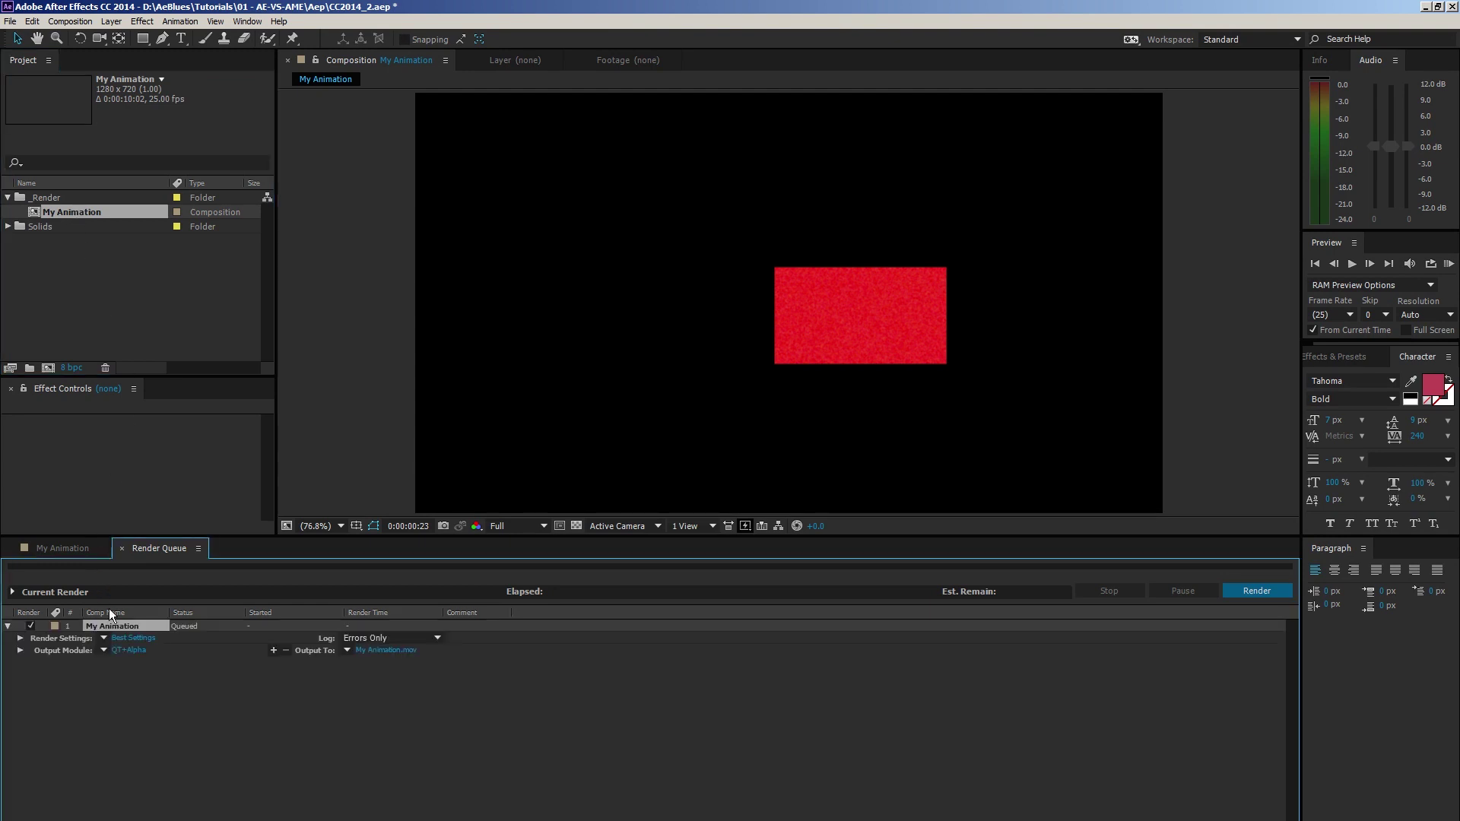
pyautogui.click(136, 650)
pyautogui.click(660, 256)
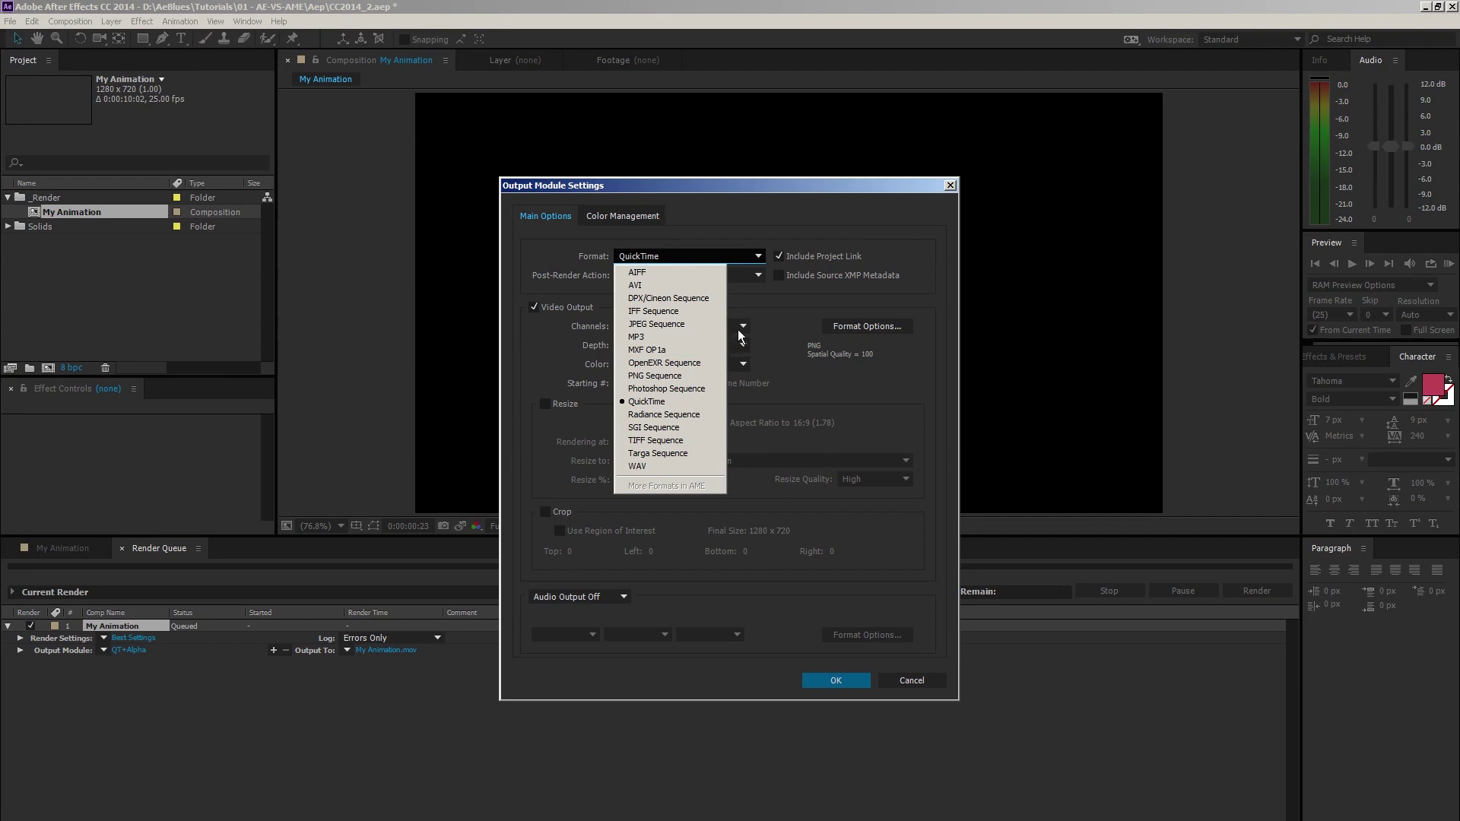
pyautogui.click(785, 307)
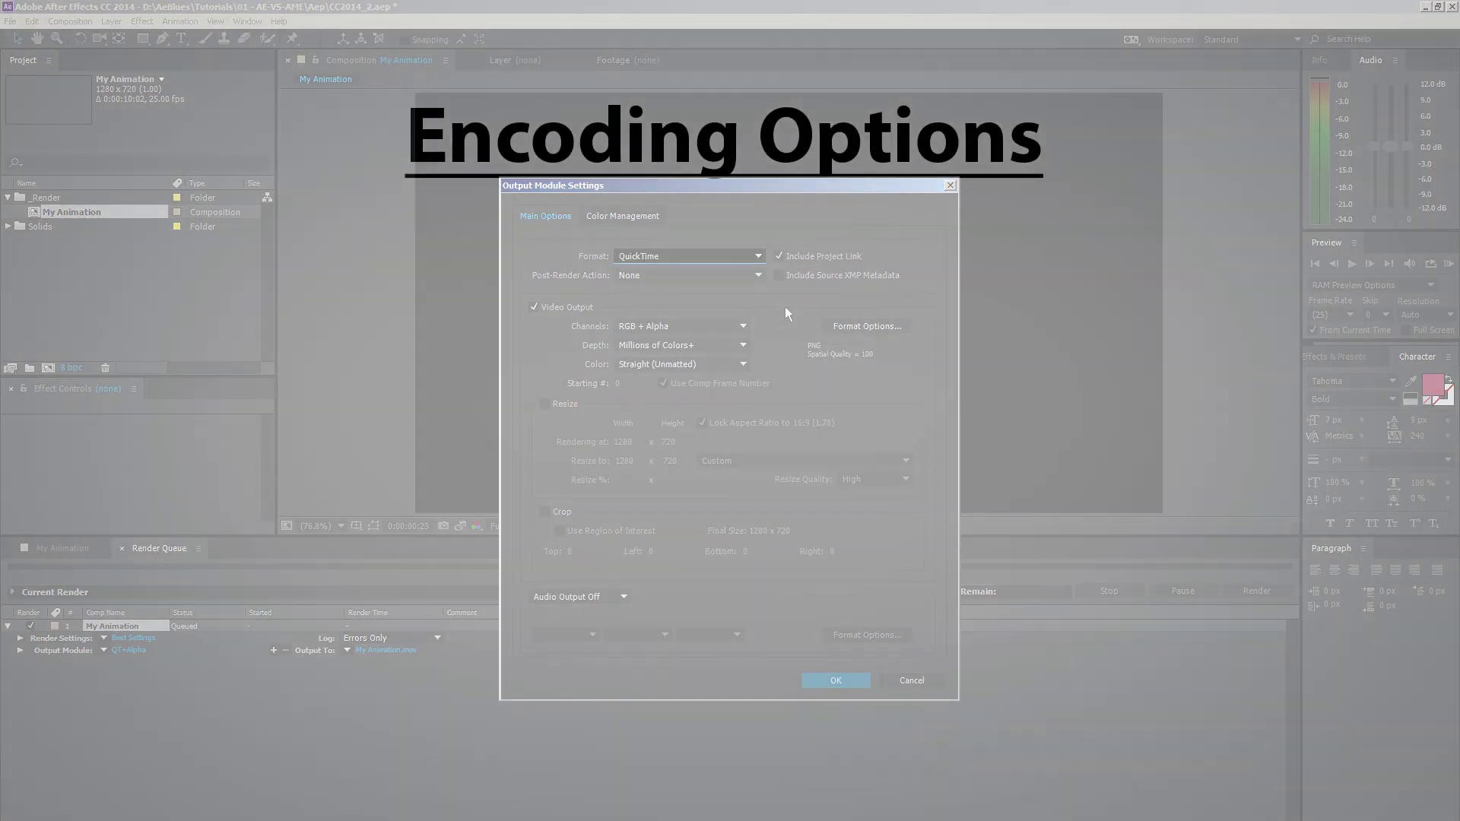
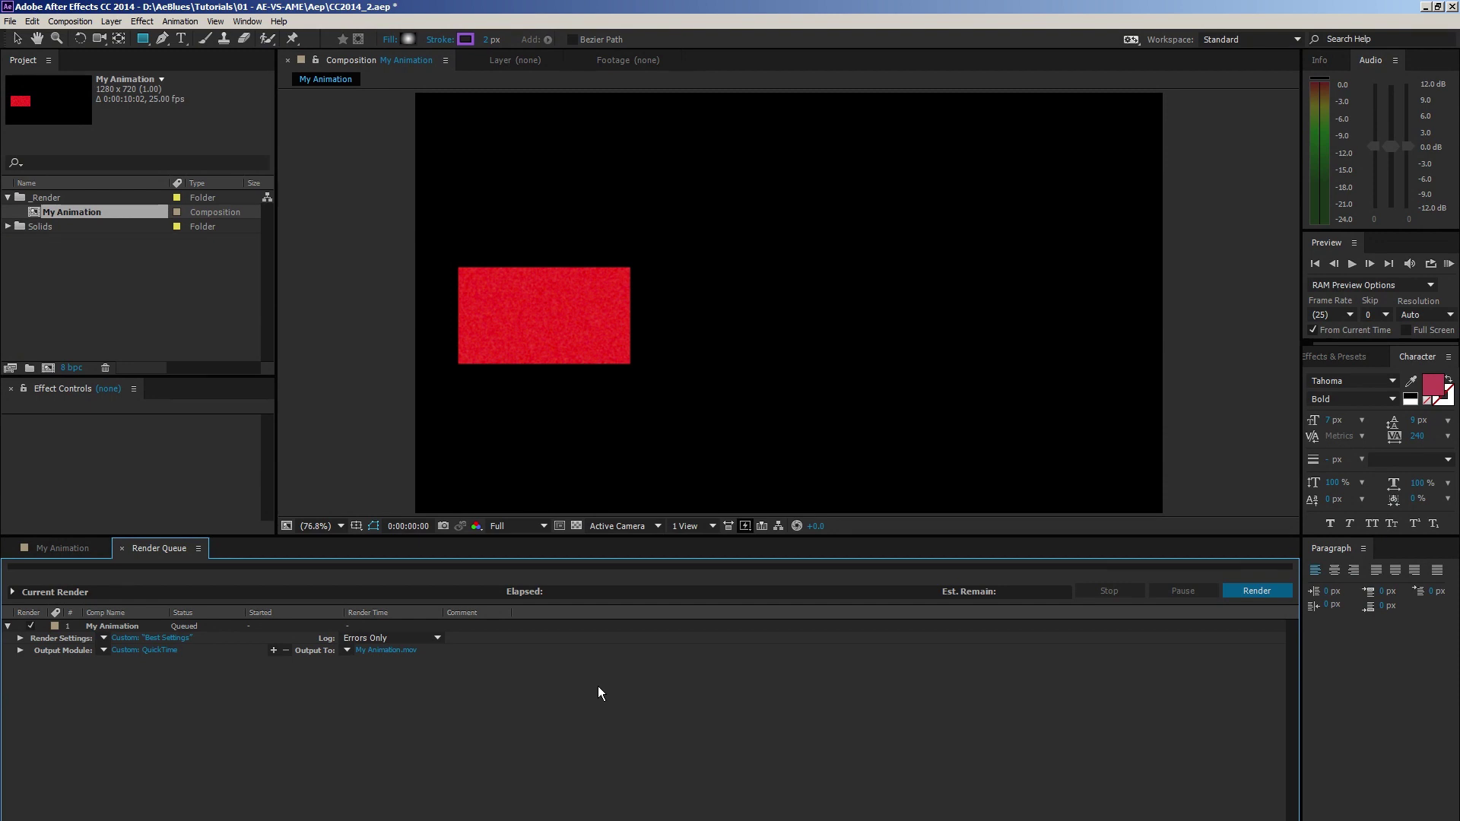
# Step: Review the render settings of the queued My Animation item
pyautogui.click(132, 639)
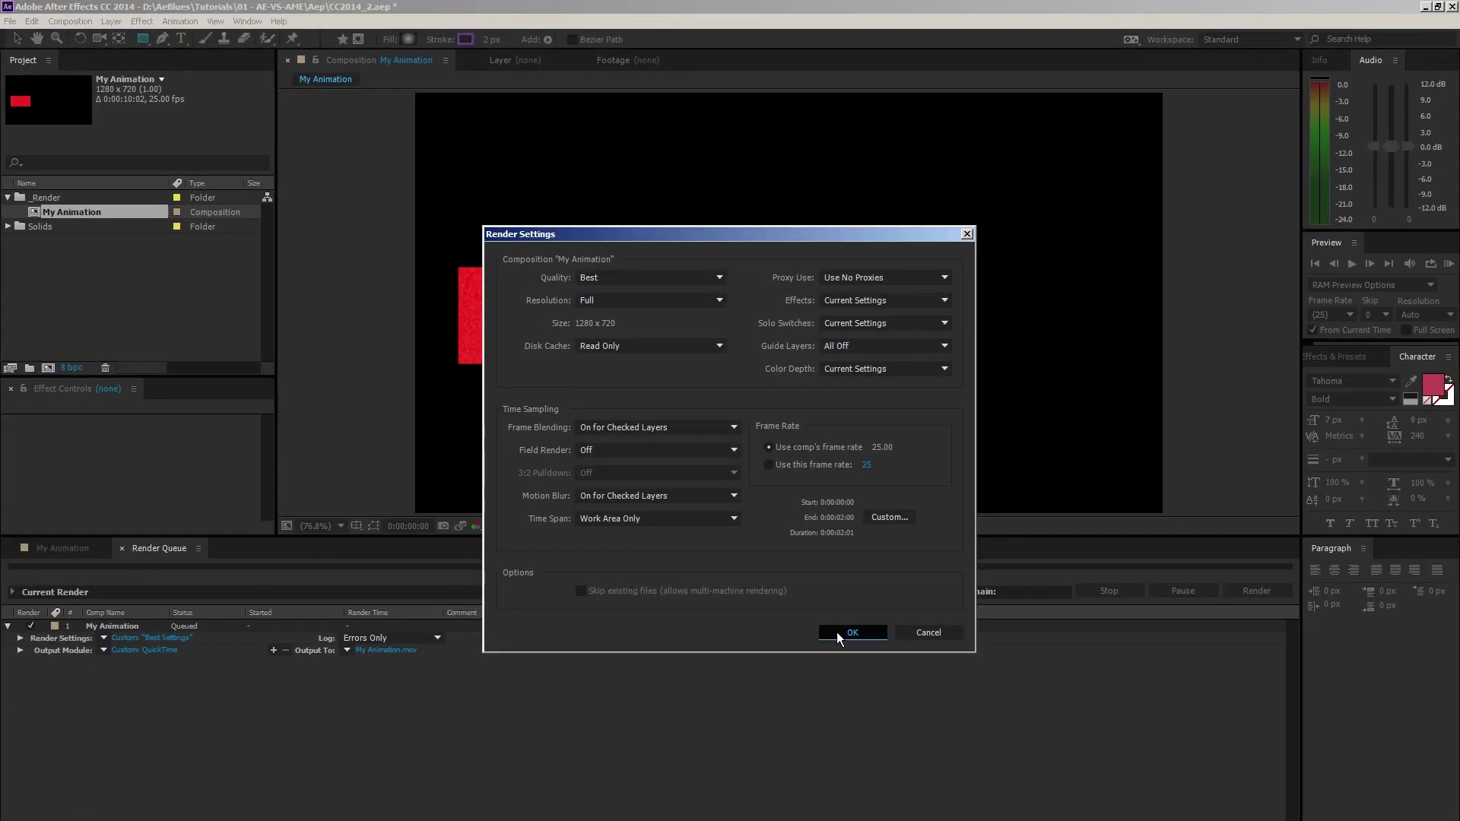
pyautogui.click(882, 727)
# Step: Send the My Animation composition to the Adobe Media Encoder CC 2014 queue
pyautogui.click(54, 210)
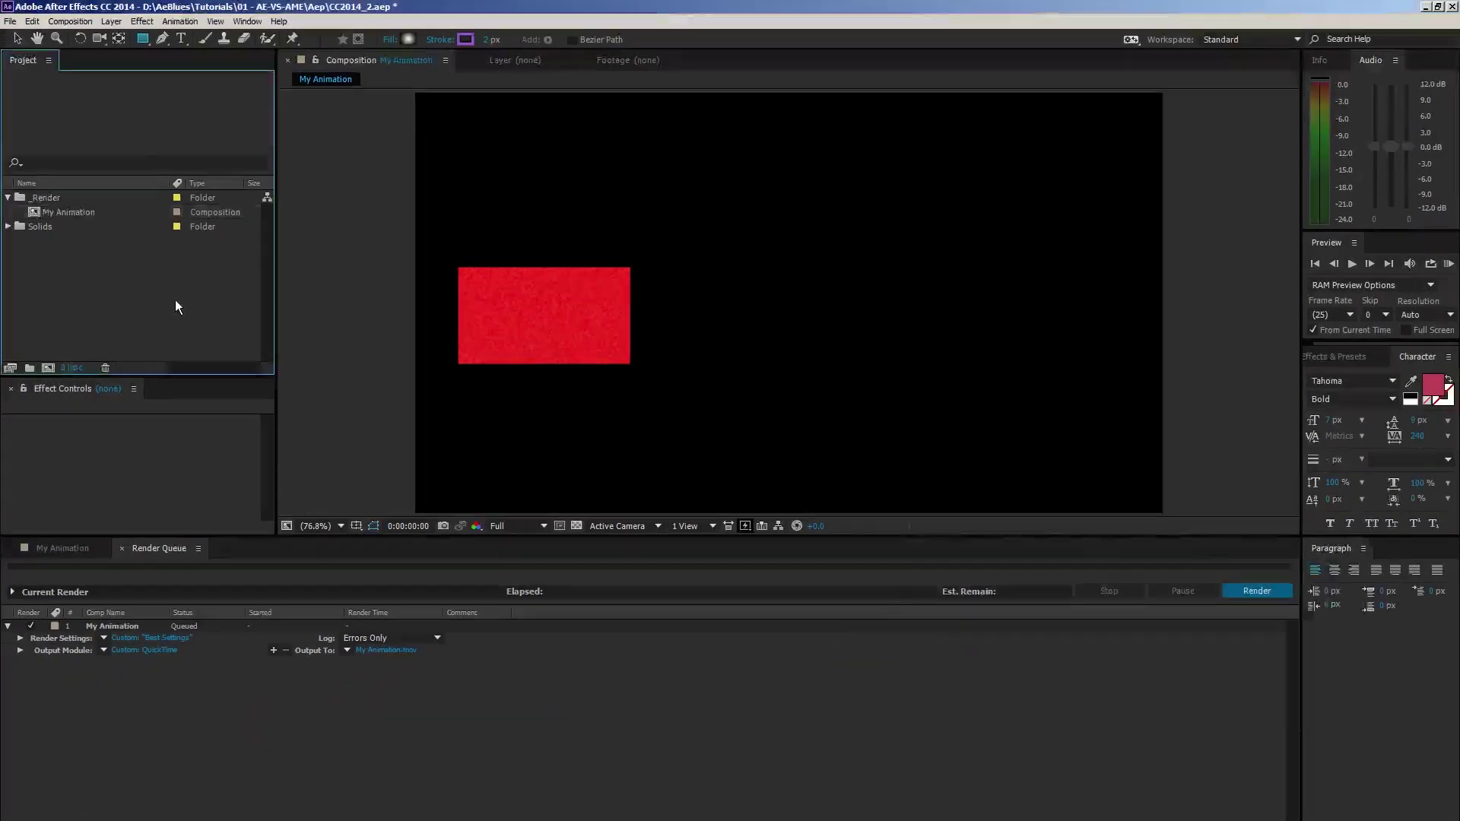
pyautogui.click(62, 212)
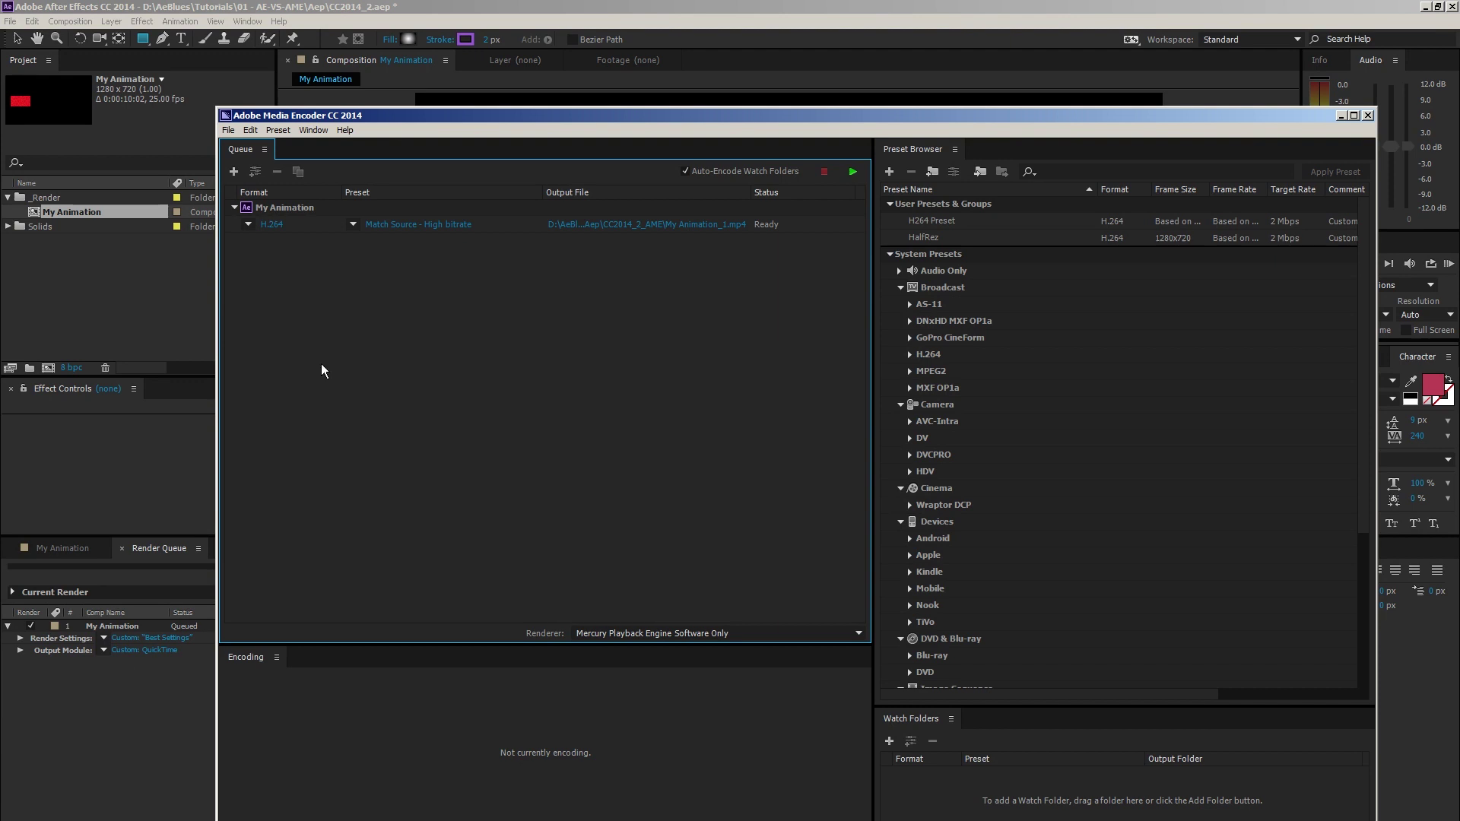
# Step: Open the Match Source - High bitrate preset settings of the My Animation job in the encoder queue
pyautogui.click(433, 252)
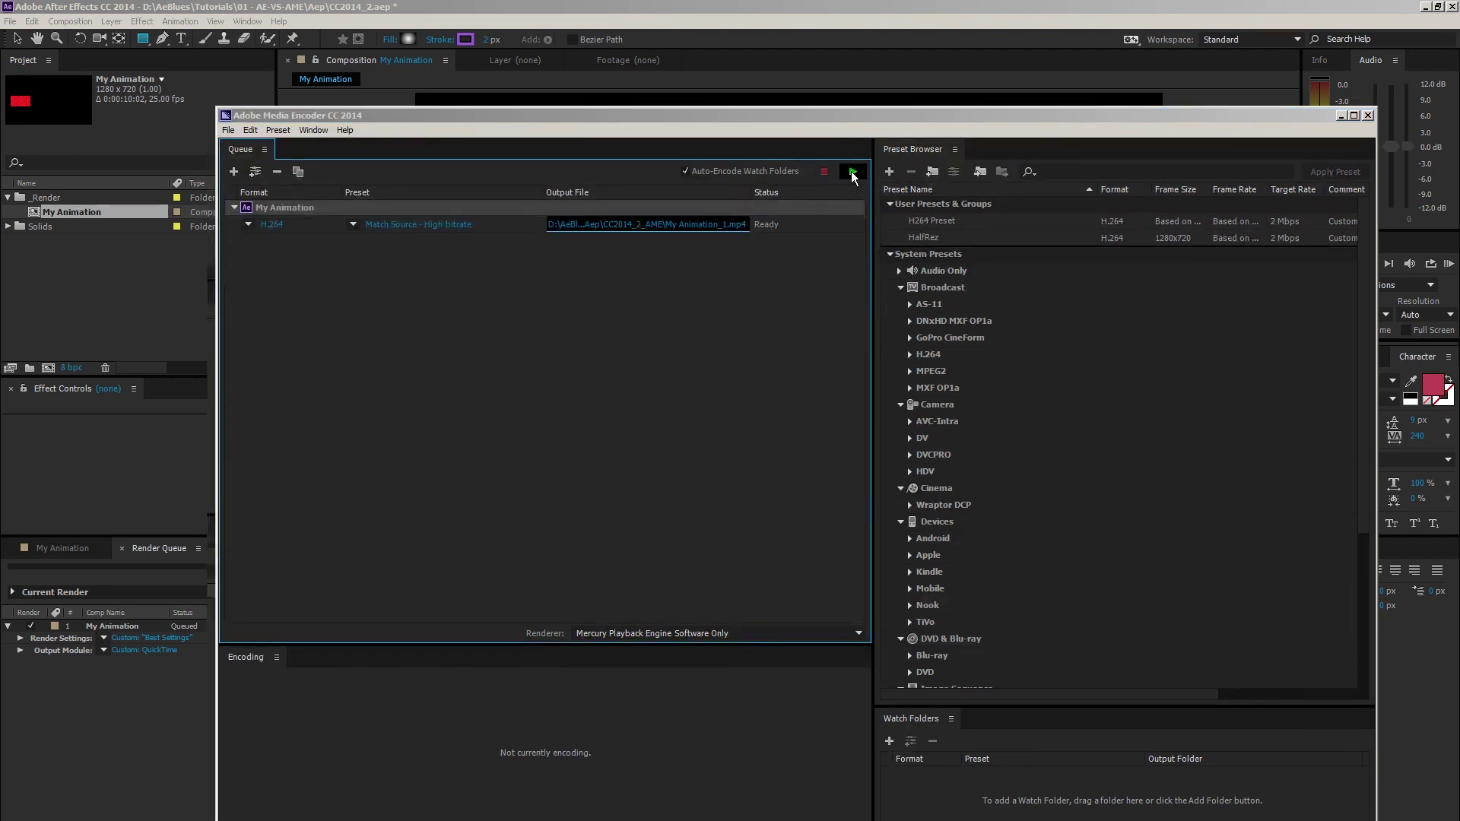
pyautogui.click(378, 256)
pyautogui.click(396, 224)
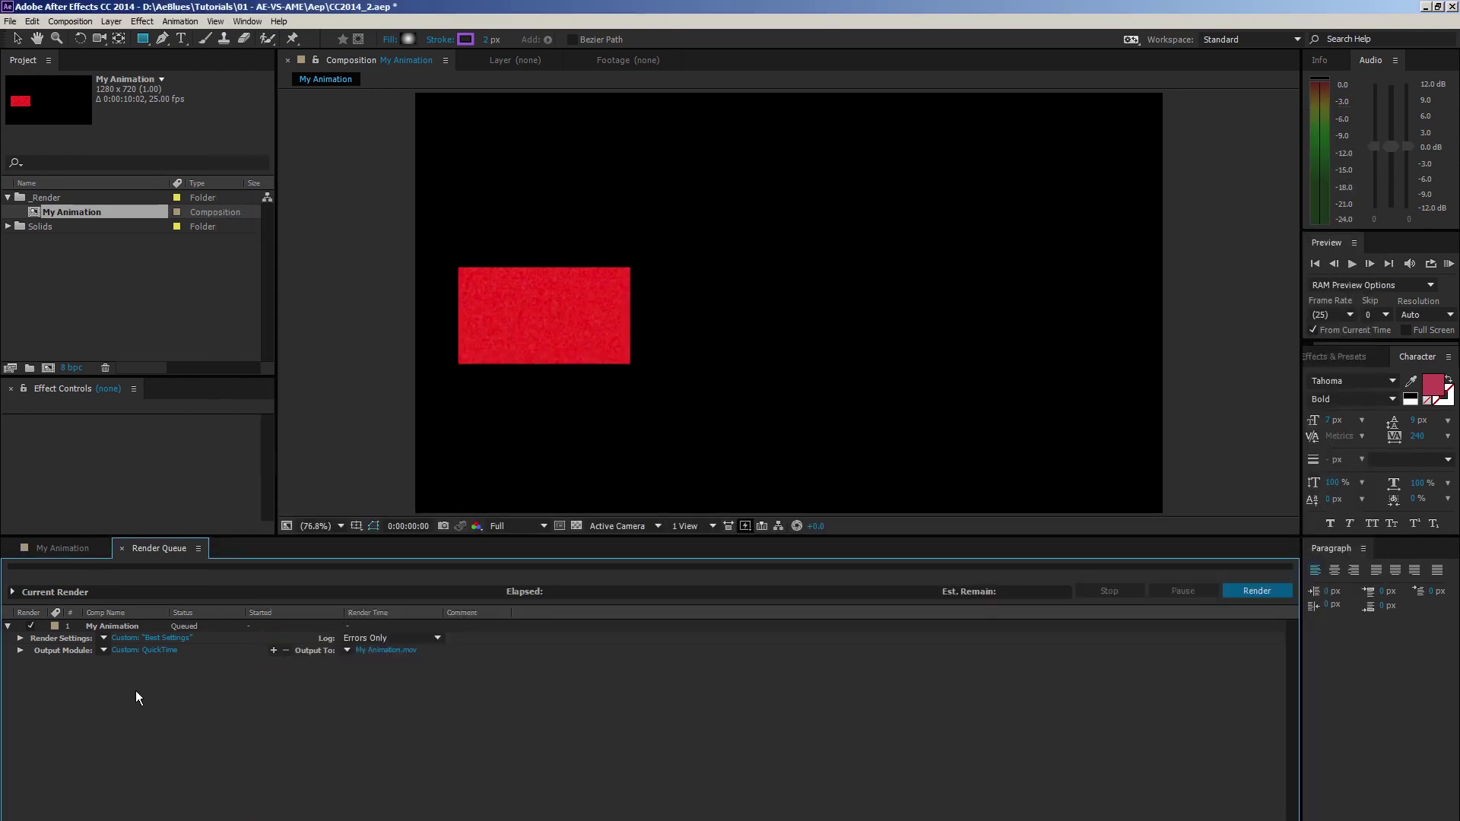
# Step: Return to the My Animation timeline in After Effects and move the current time to 0:00:00:13
pyautogui.click(75, 548)
pyautogui.moveTo(353, 577); pyautogui.dragTo(385, 582)
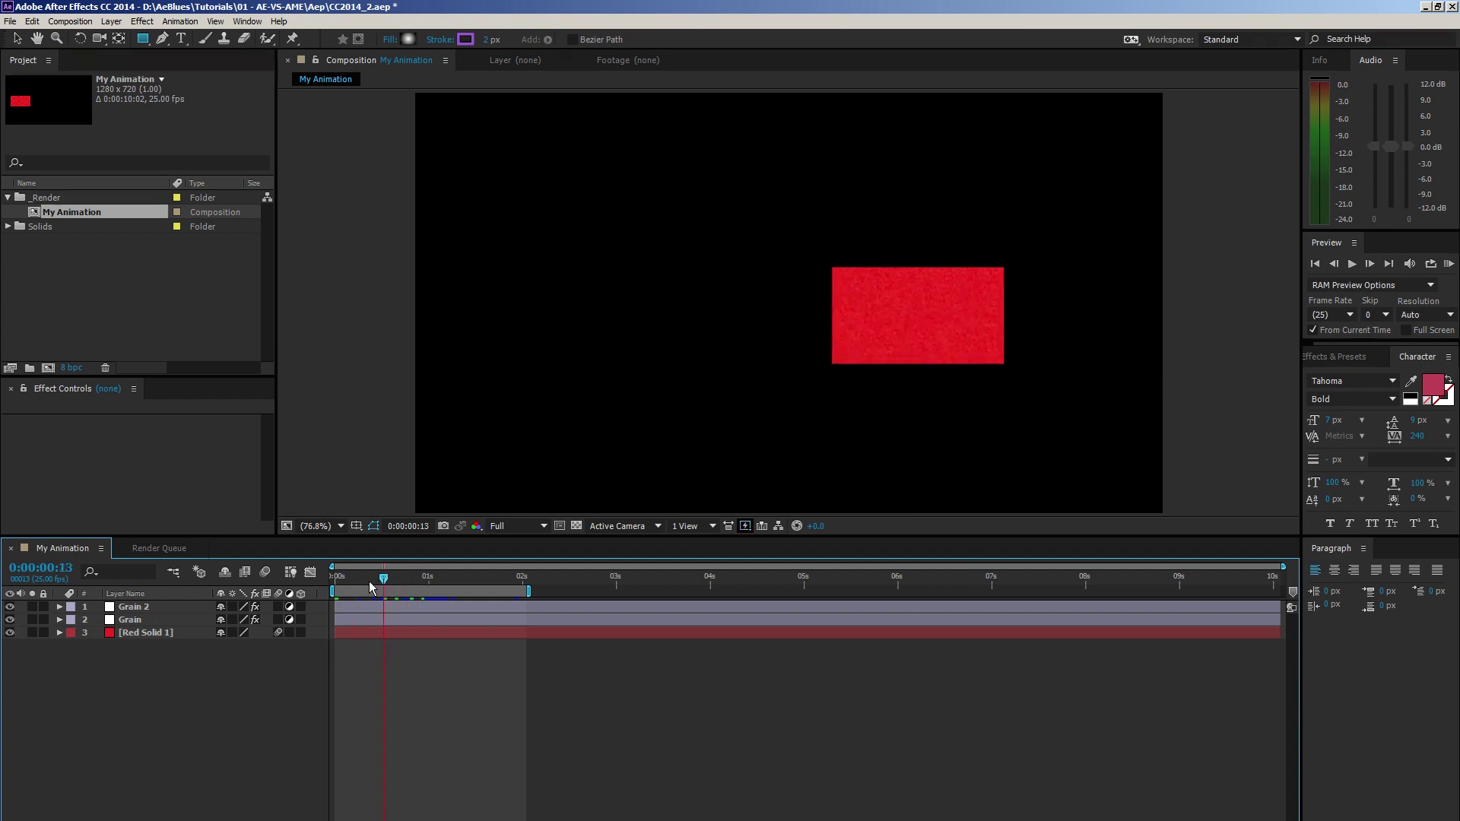
# Step: Enable motion blur for the My Animation composition and try the Current Settings motion blur option in the queued item's render settings, discarding the dialog
pyautogui.click(266, 573)
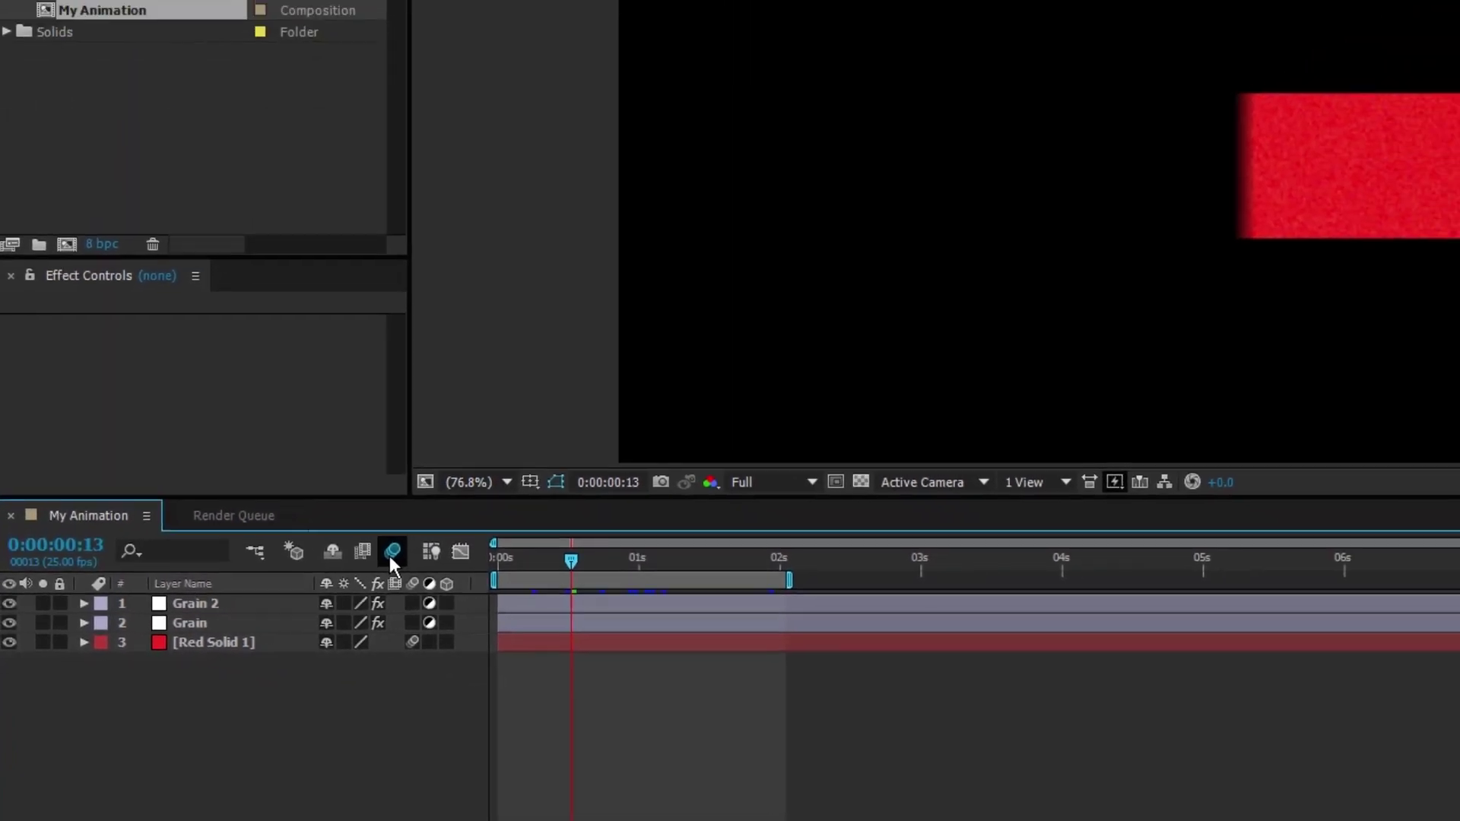
pyautogui.click(235, 514)
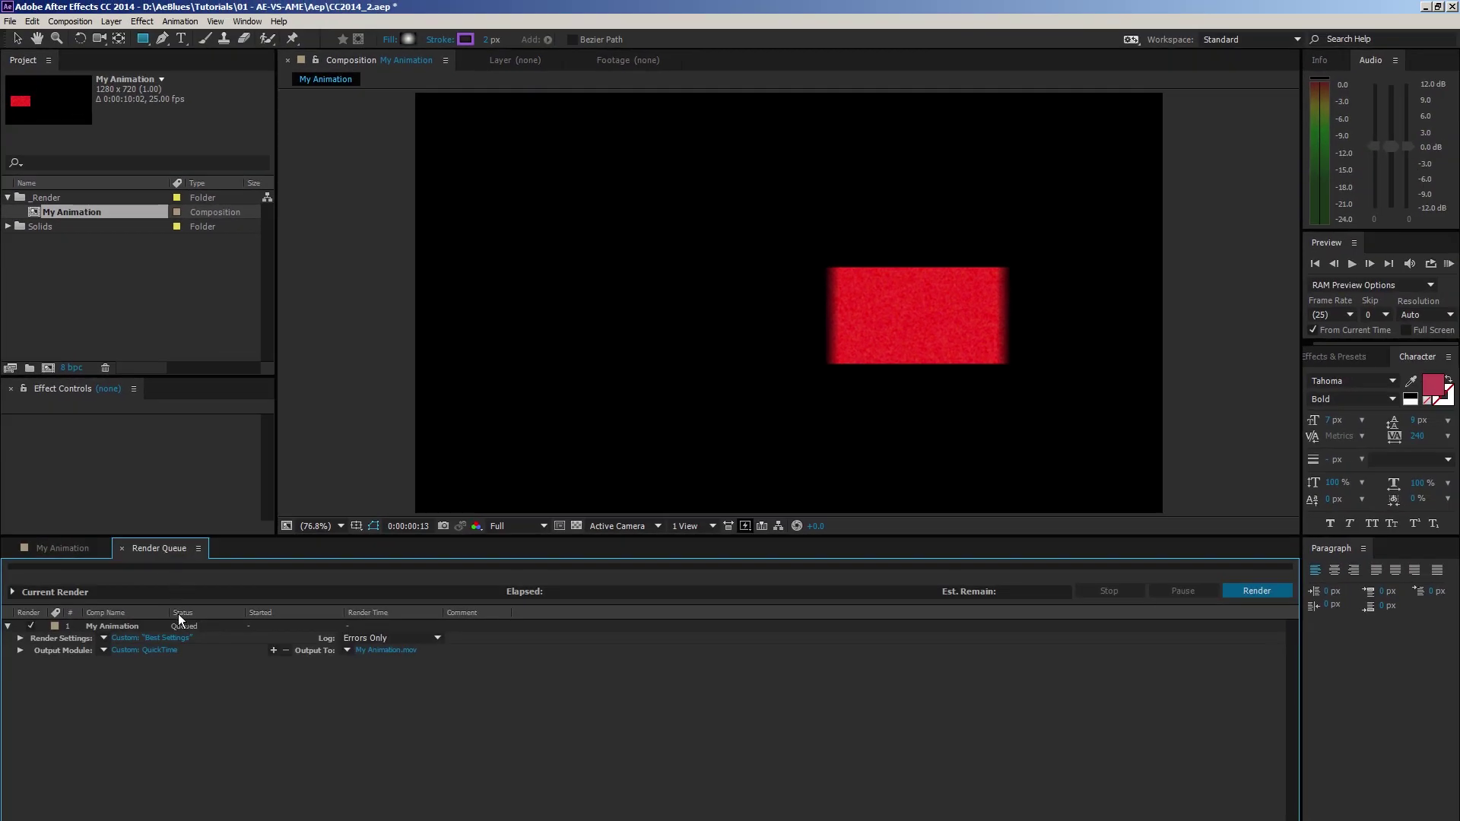
pyautogui.click(167, 639)
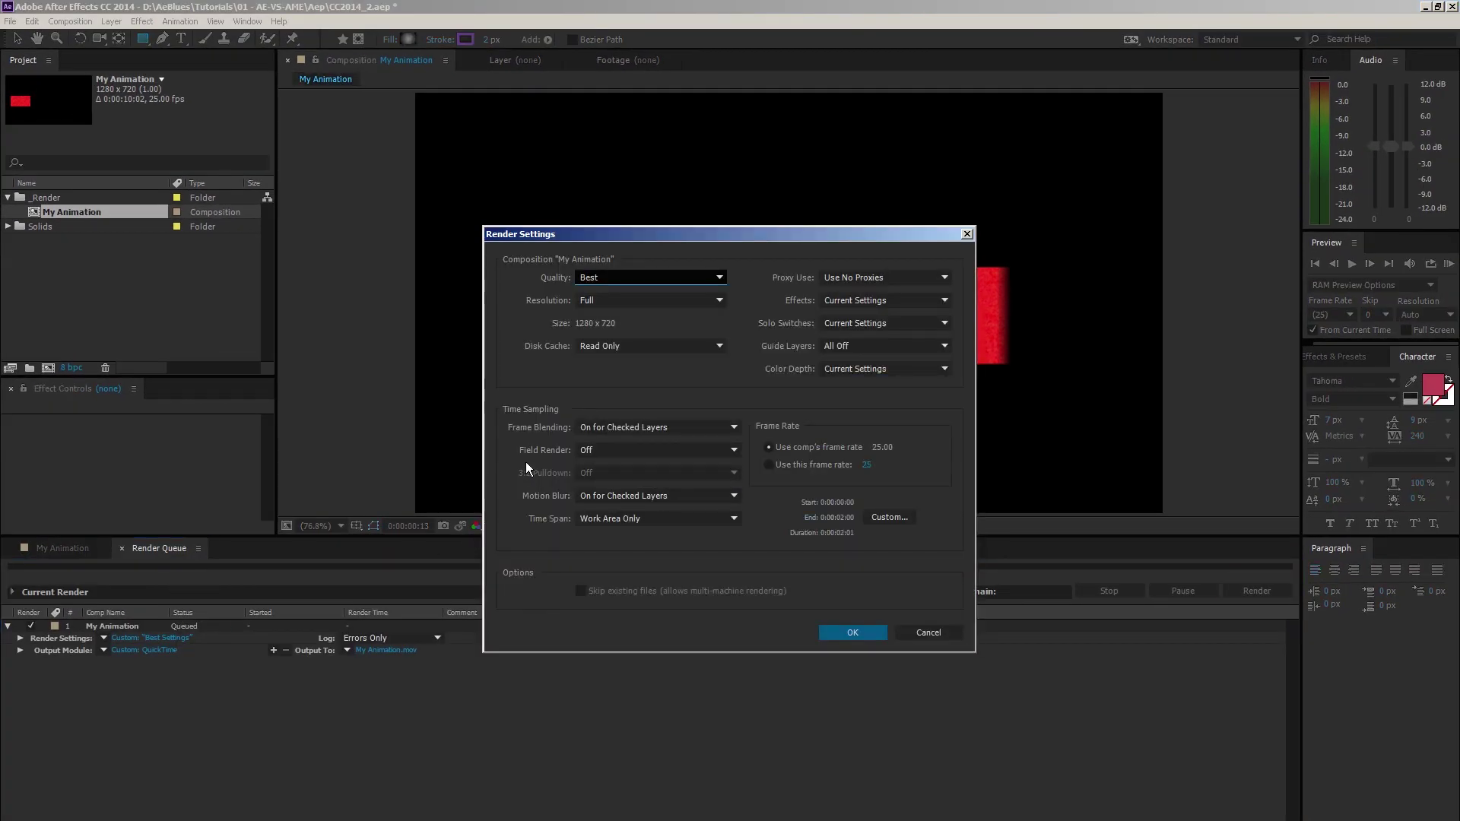
pyautogui.click(660, 496)
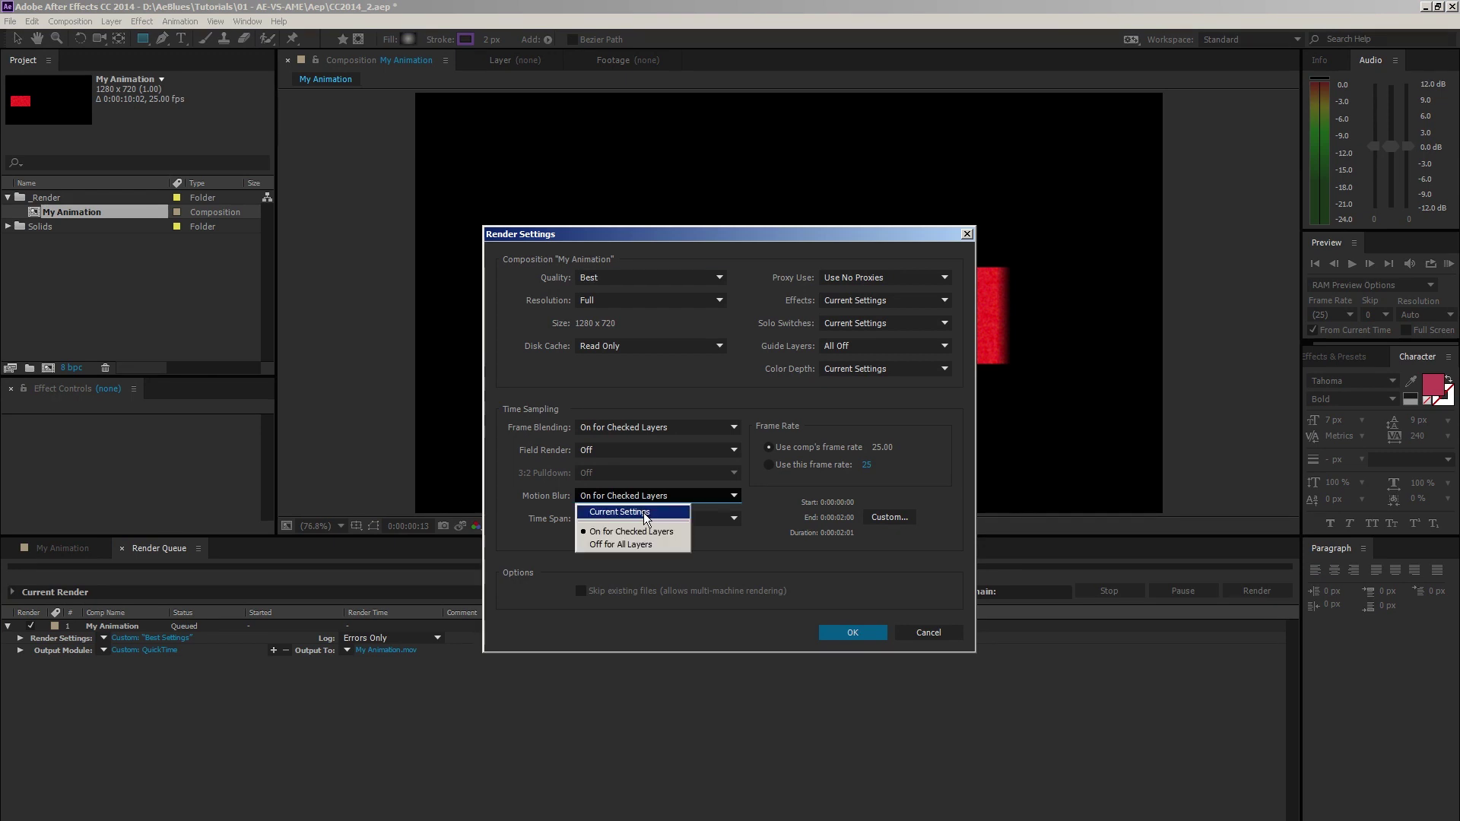
pyautogui.click(643, 512)
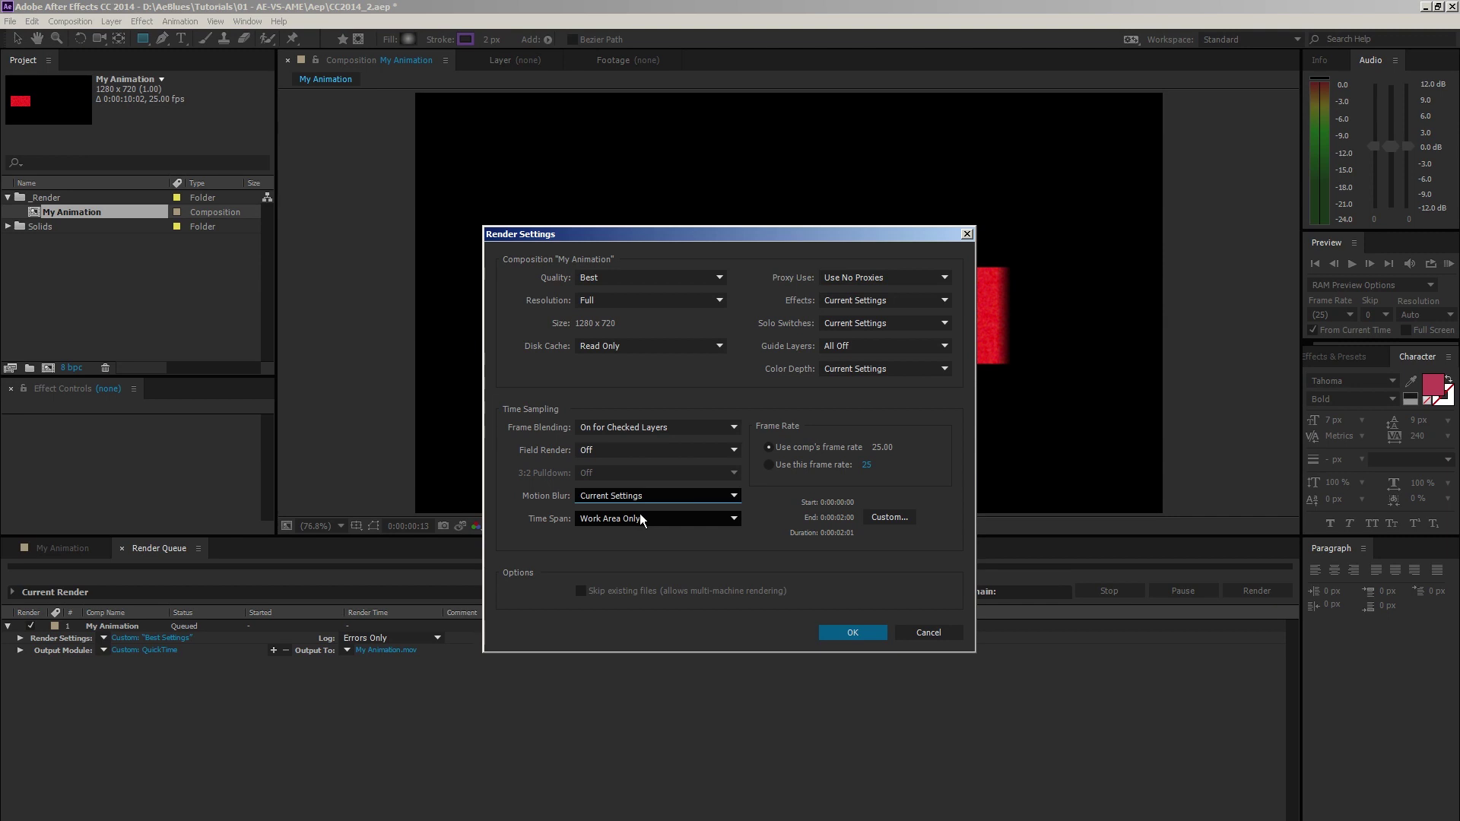
pyautogui.click(928, 632)
# Step: Return to the My Animation timeline and toggle the composition's motion blur off and on again
pyautogui.click(99, 546)
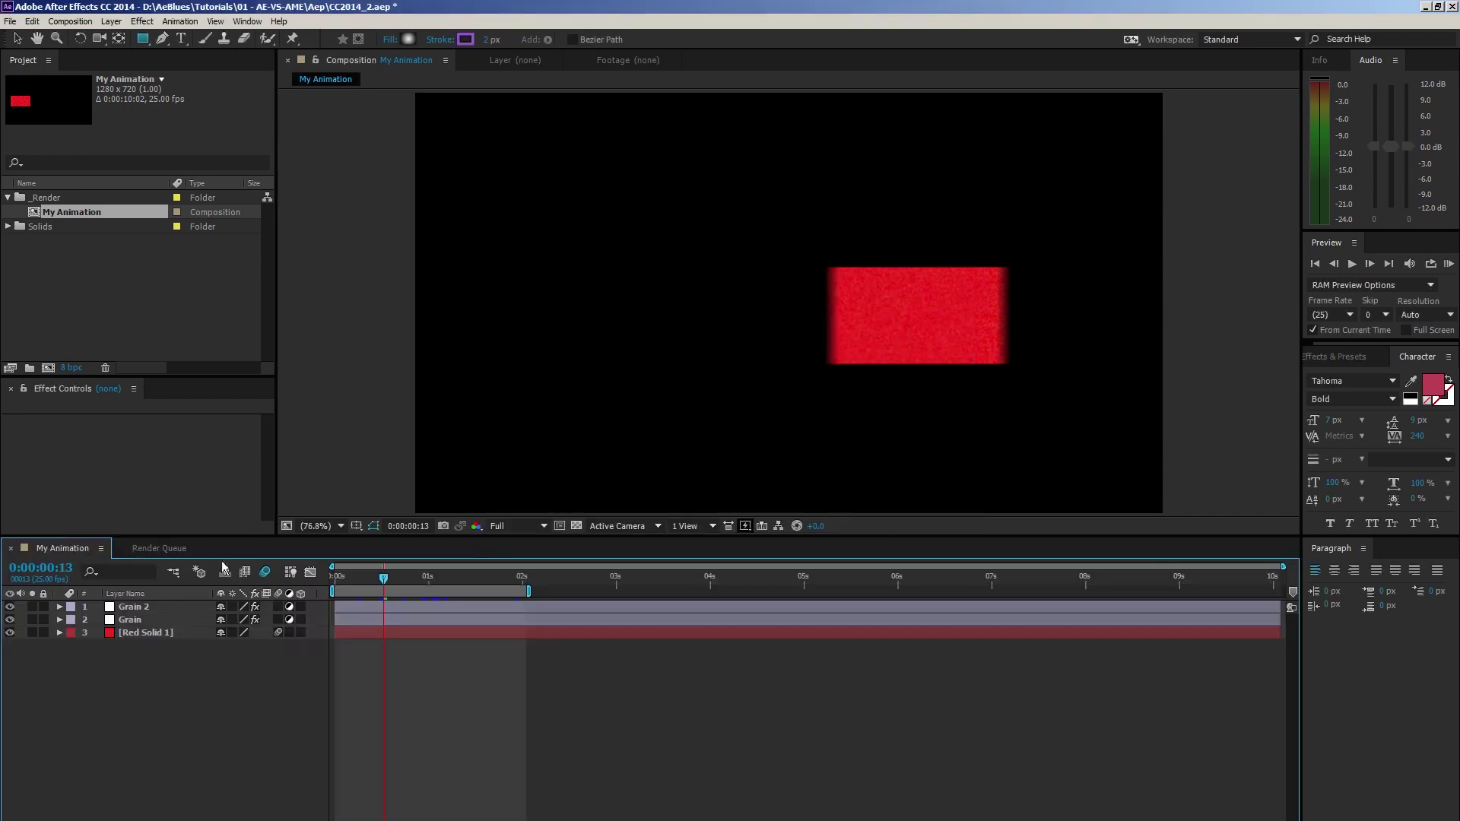
pyautogui.click(264, 574)
pyautogui.click(263, 571)
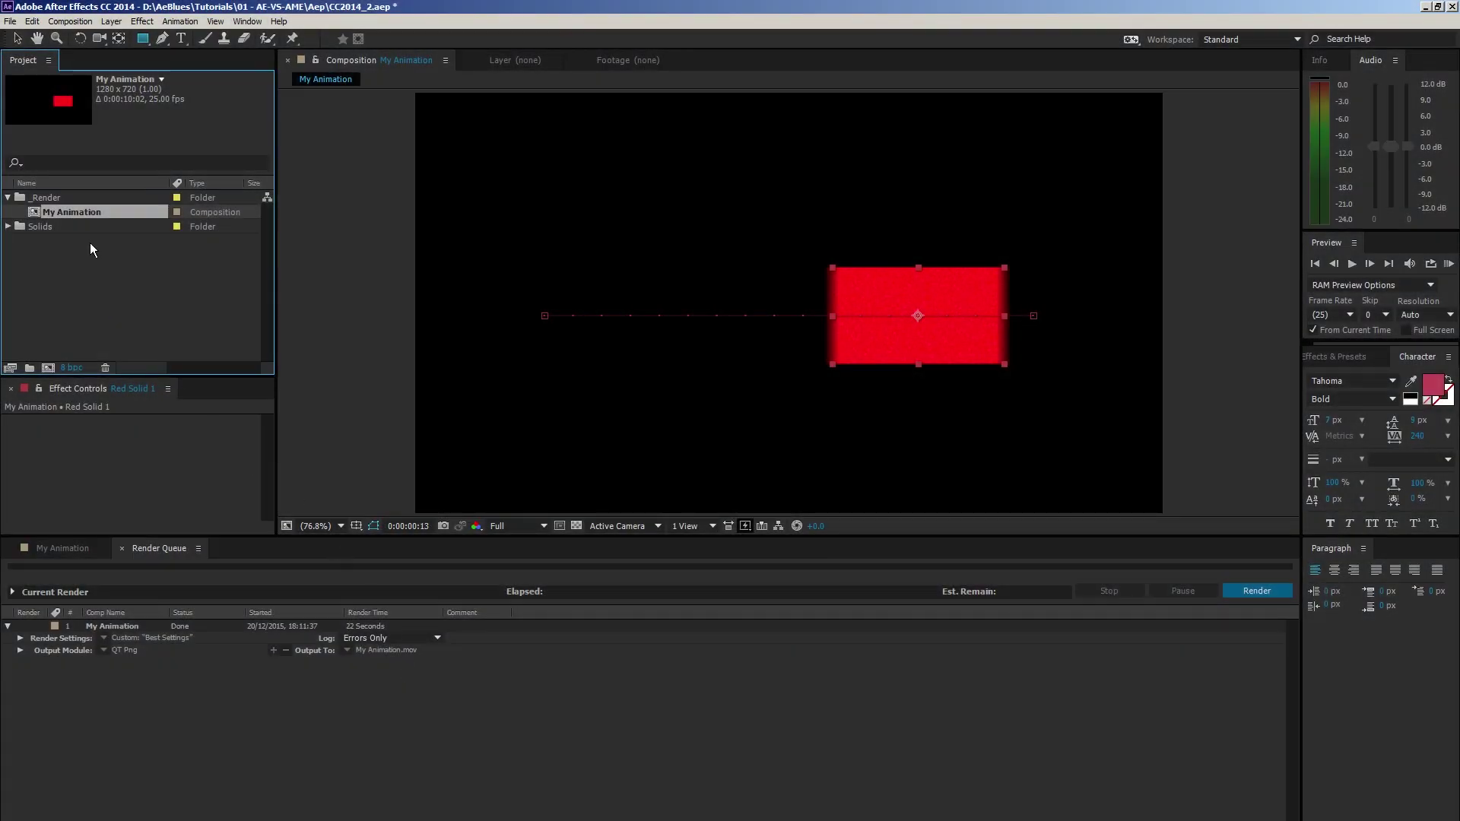
# Step: Add the My Animation composition to the render queue, start rendering it, and stop the render partway
pyautogui.hotkey('ctrl', 'm')
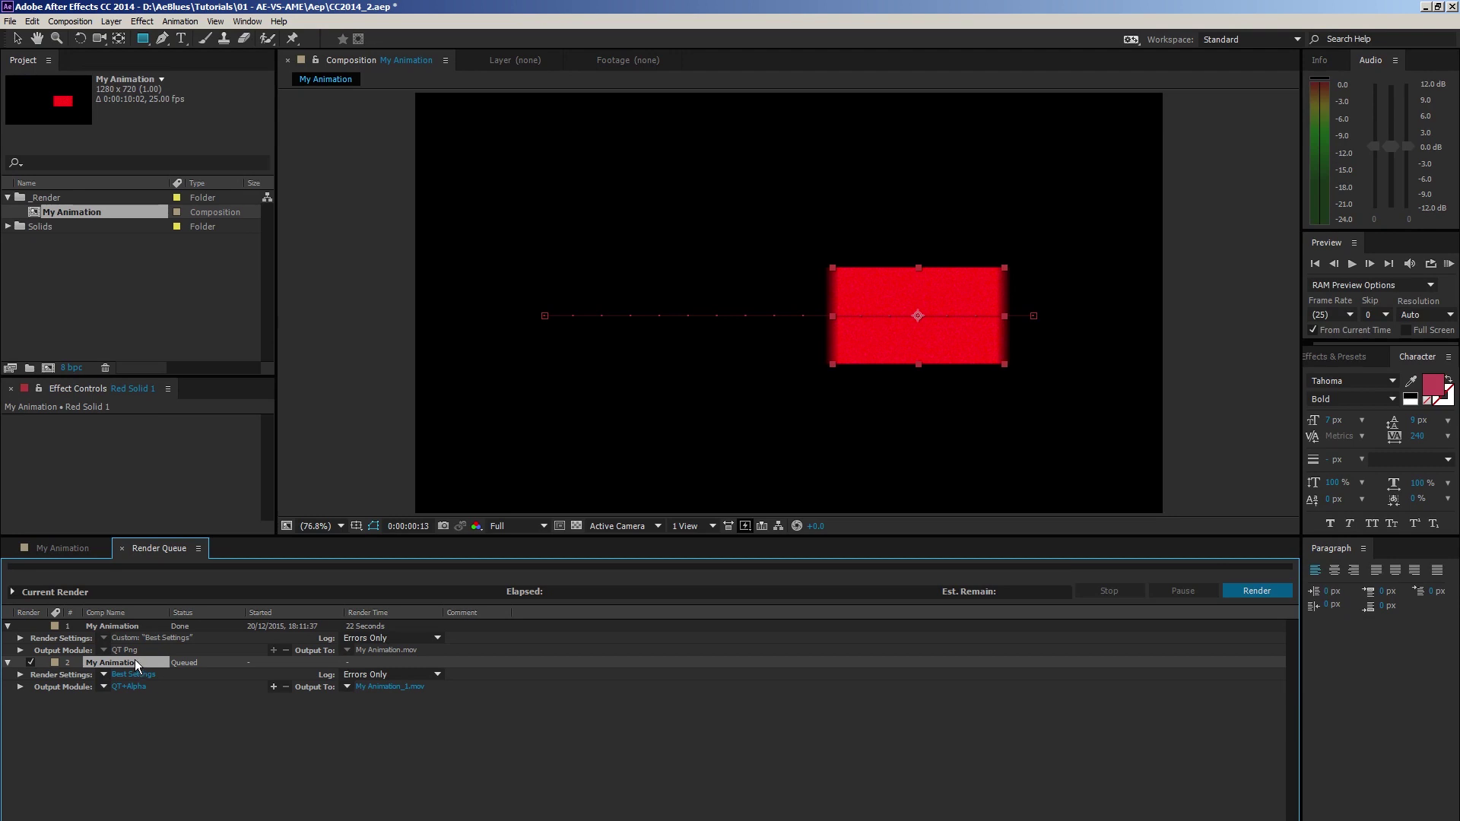
pyautogui.click(1268, 593)
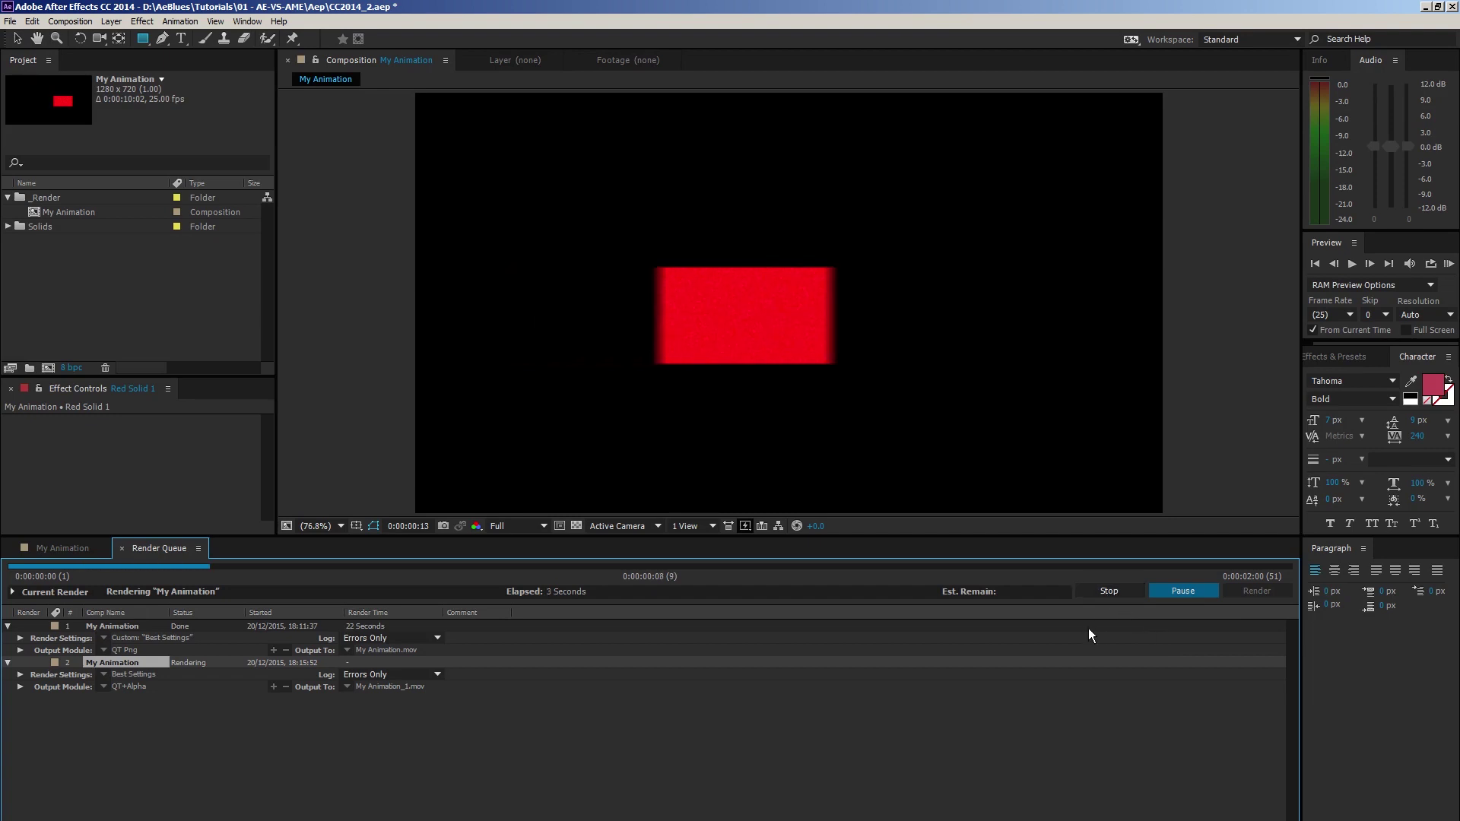
pyautogui.click(1113, 595)
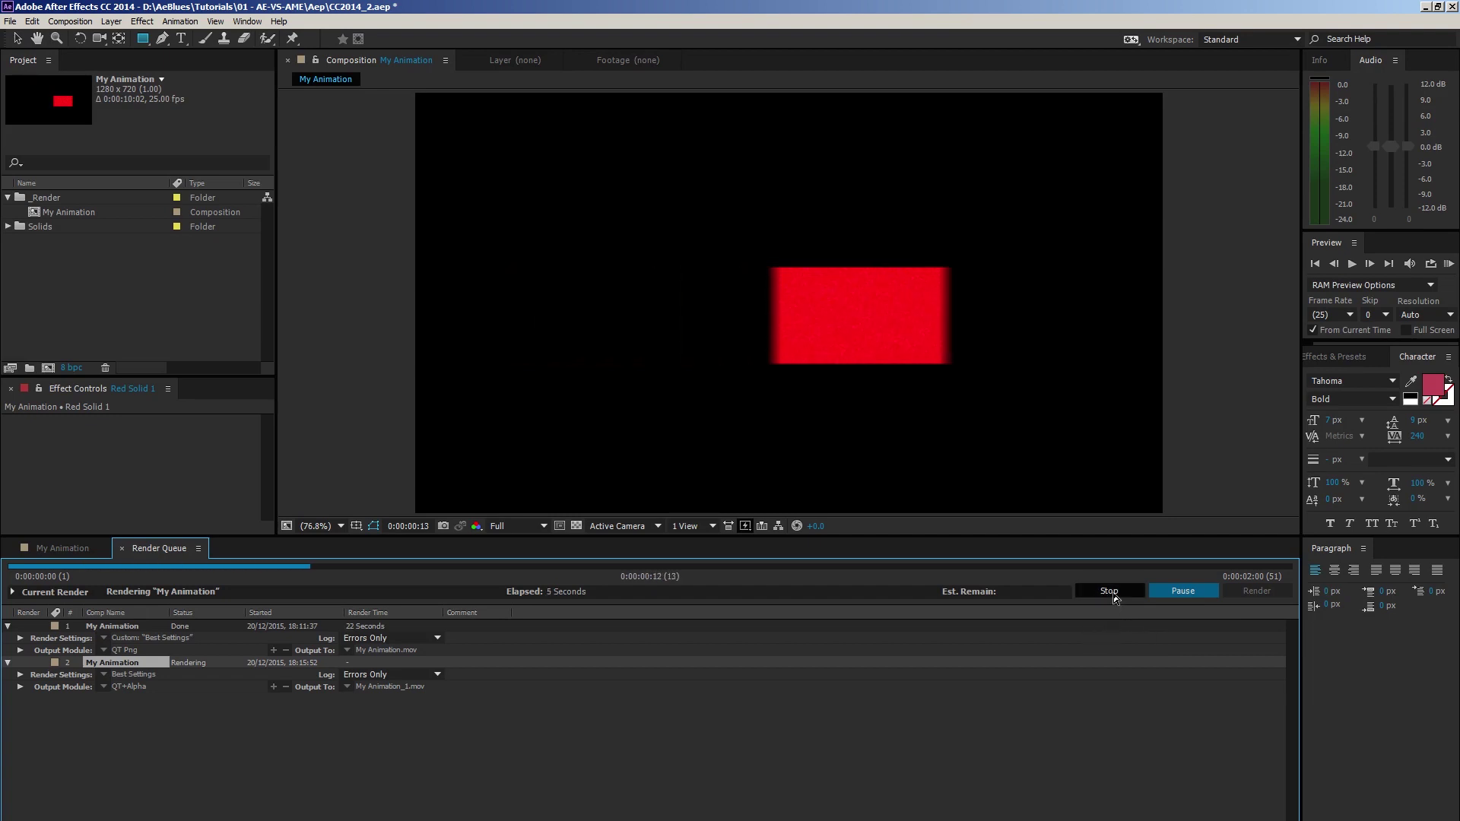
# Step: Open the My Animation composition and change the color of the Red Solid 1 layer to green
pyautogui.doubleClick(70, 213)
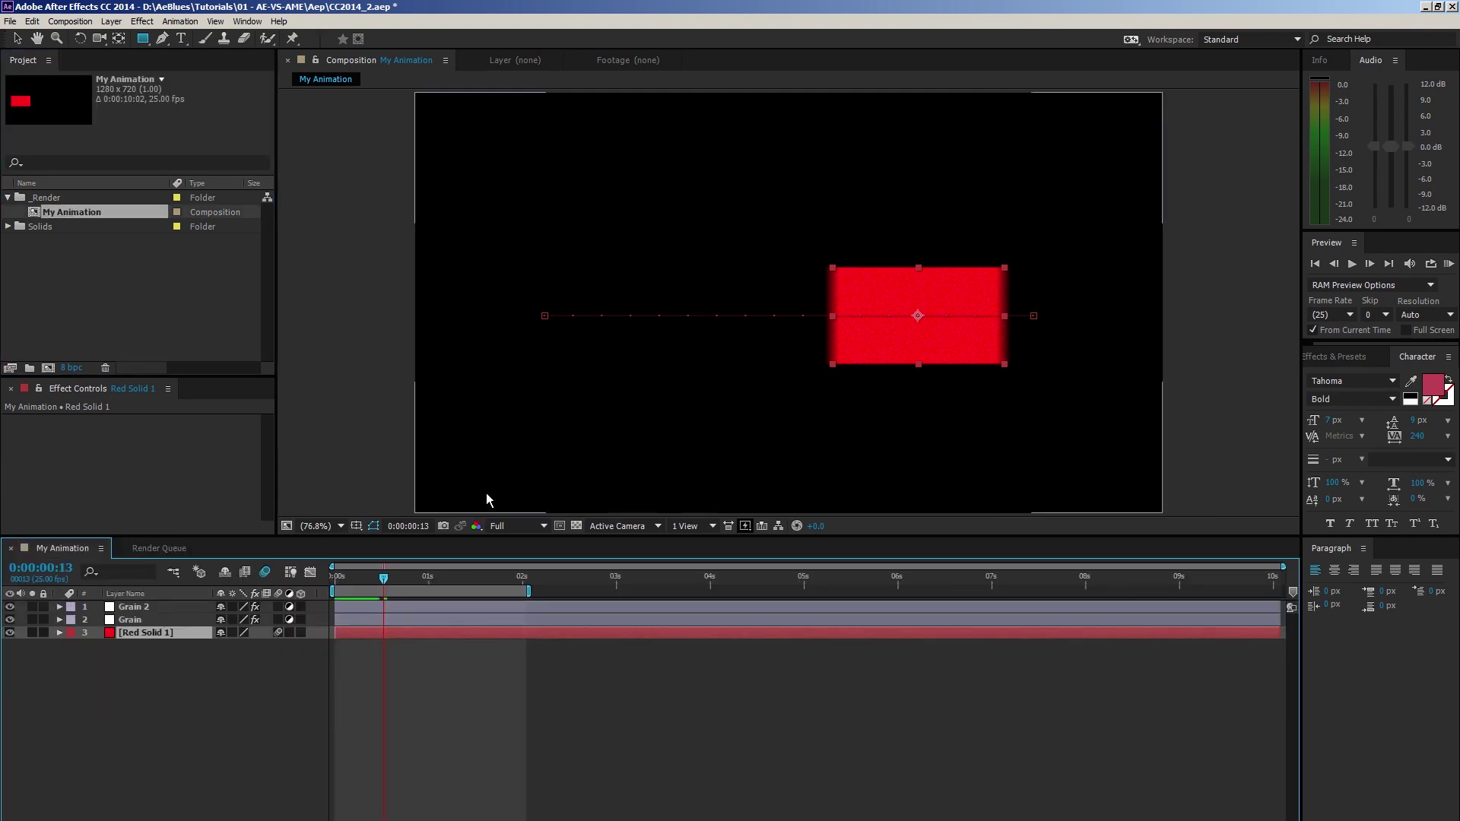
pyautogui.hotkey('ctrl', 'shift', 'y')
pyautogui.click(721, 518)
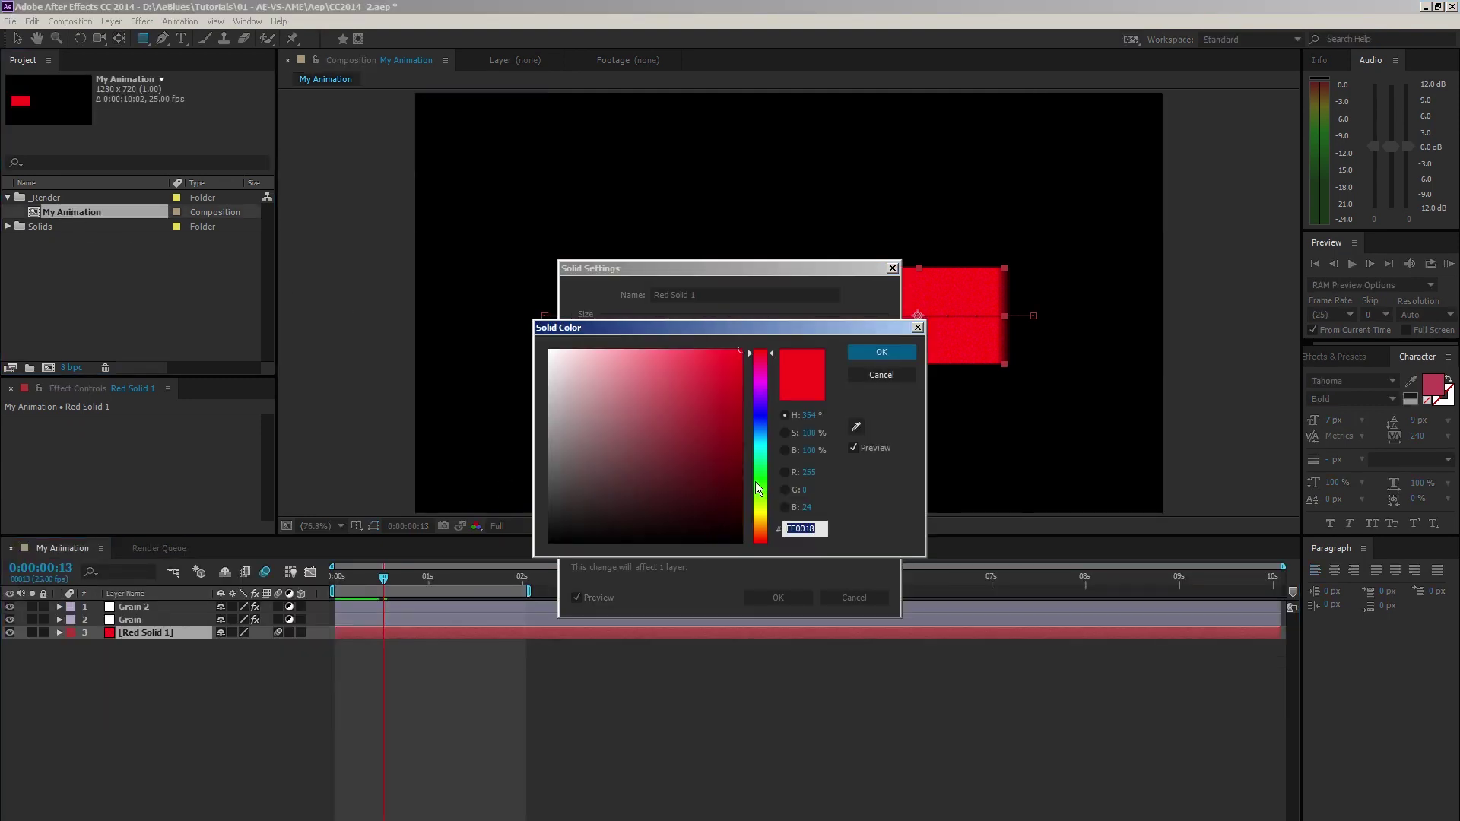
pyautogui.click(760, 486)
pyautogui.click(875, 349)
pyautogui.click(780, 599)
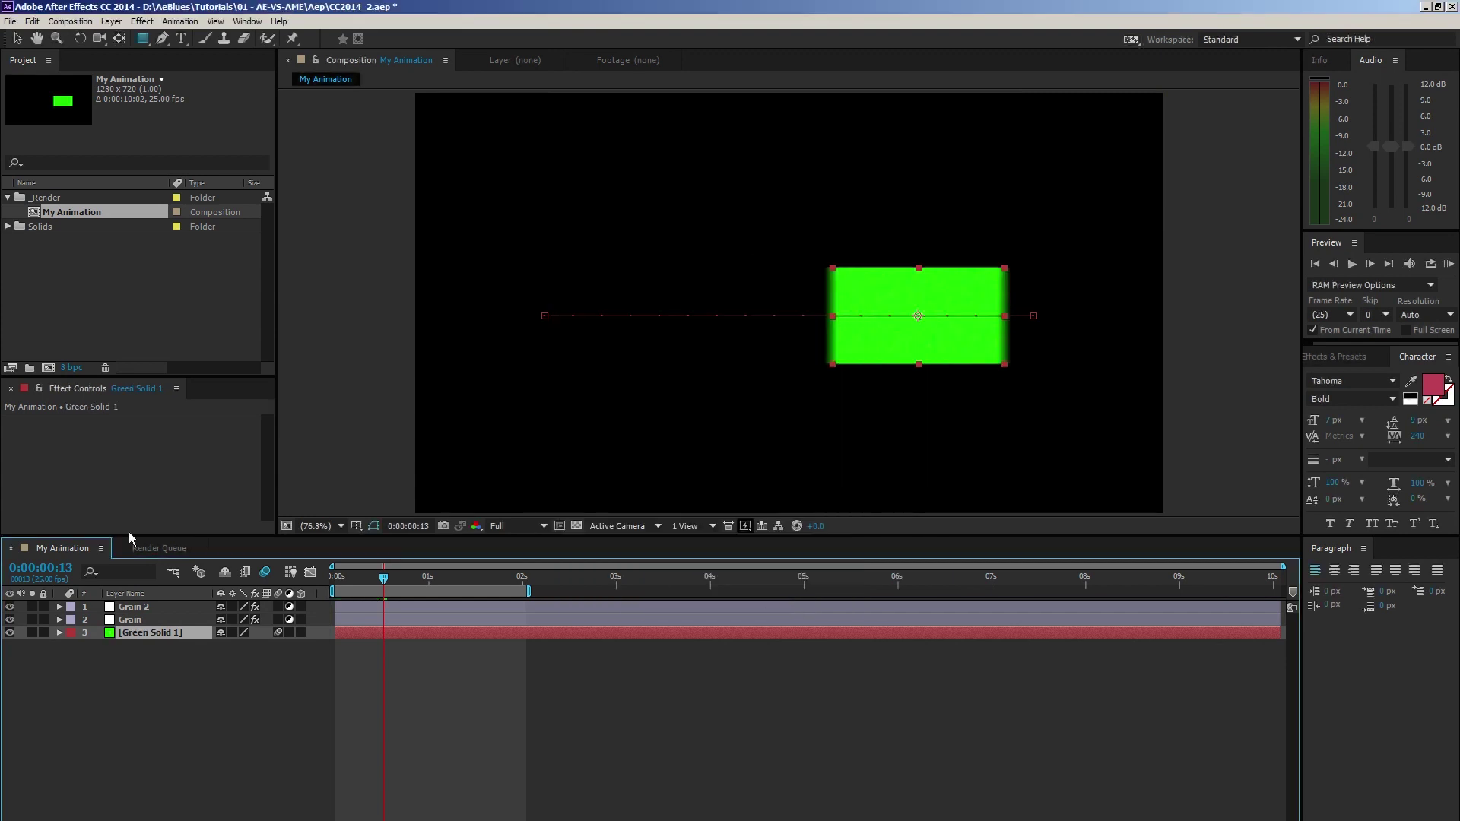
# Step: Start rendering the queued My Animation item with the green solid and stop it partway
pyautogui.click(159, 549)
pyautogui.click(1262, 592)
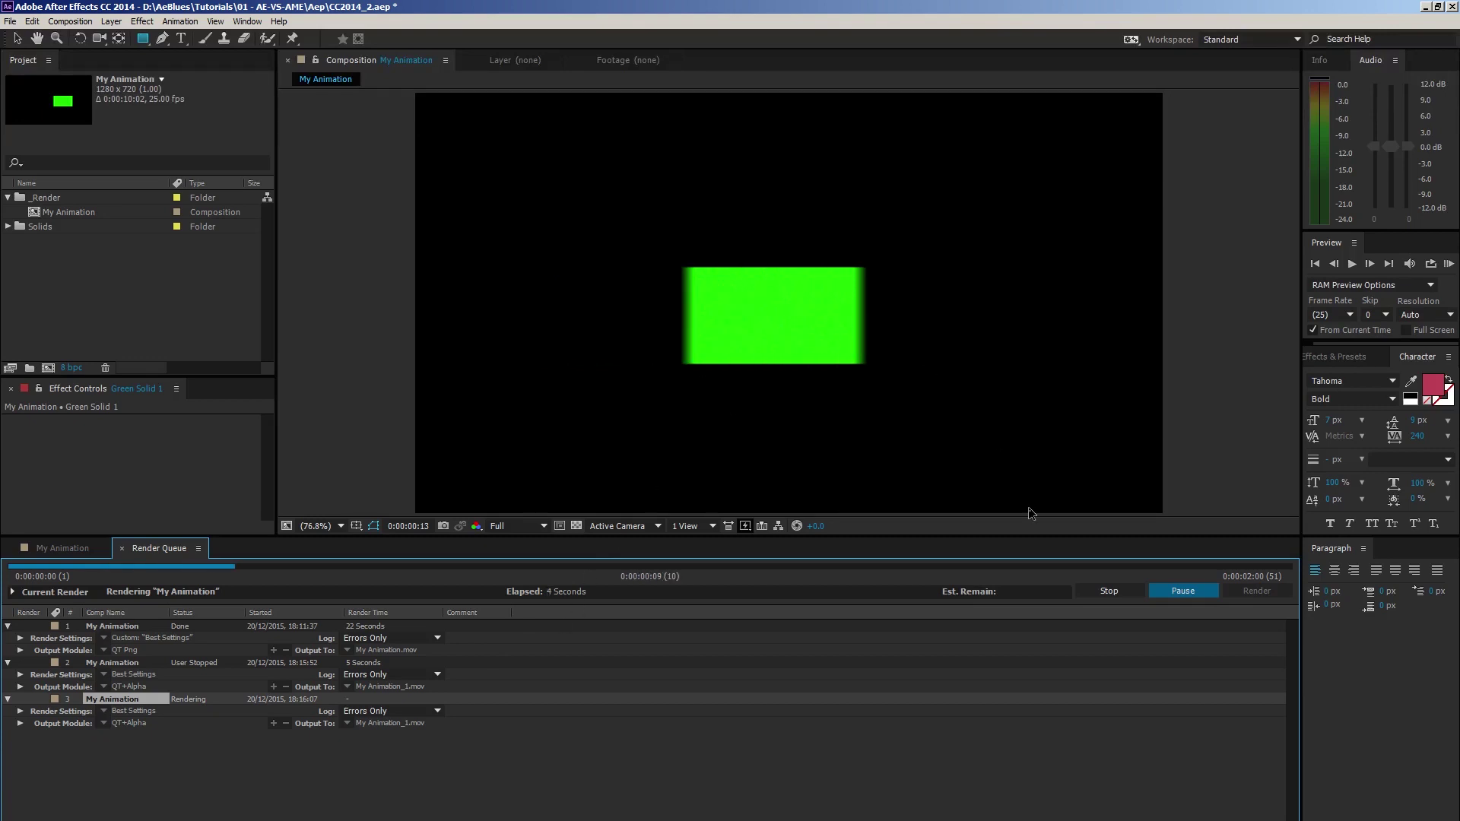
pyautogui.click(1103, 592)
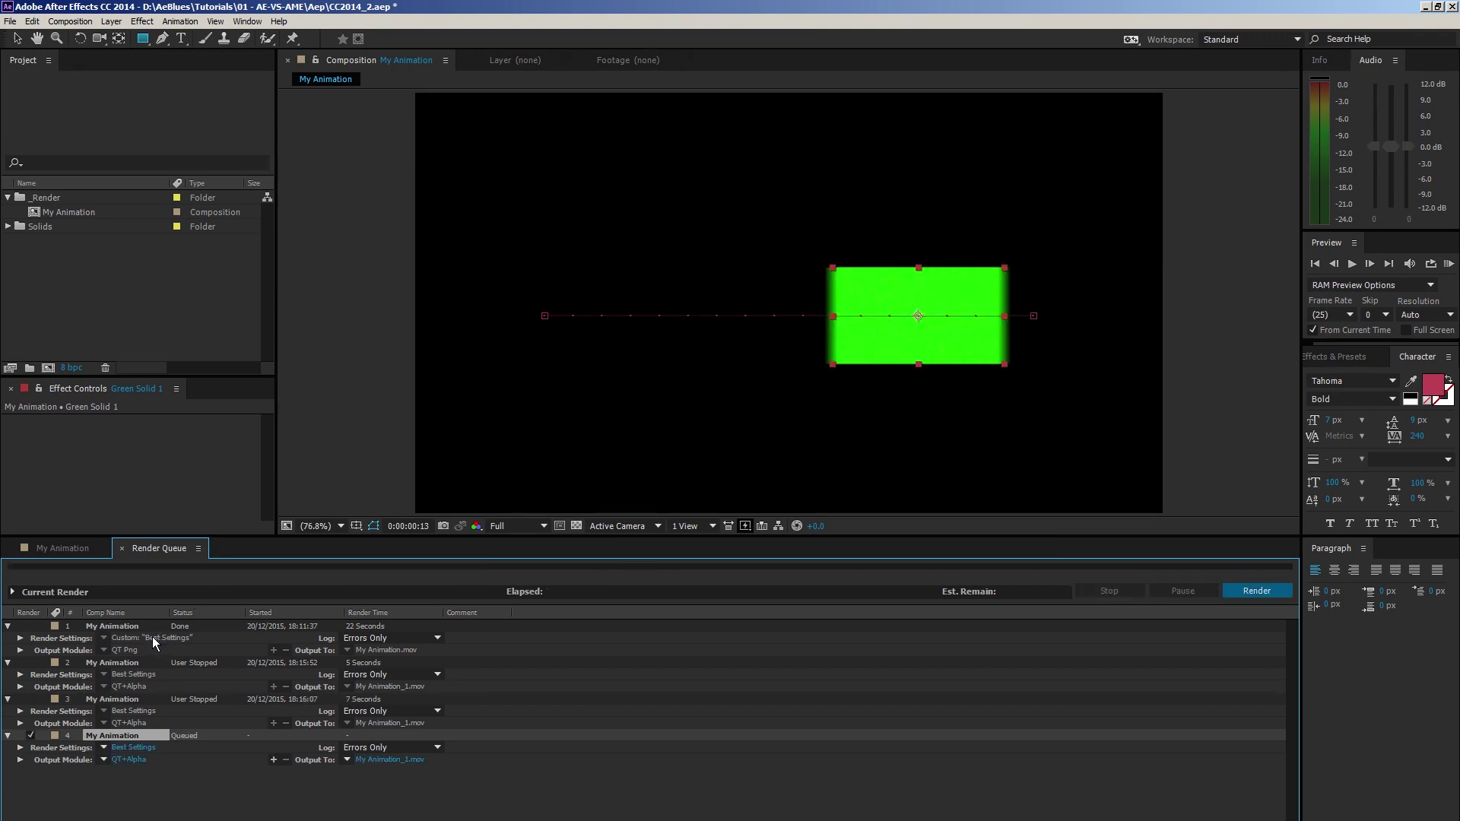
# Step: Duplicate the finished first My Animation item in the render queue
pyautogui.click(131, 627)
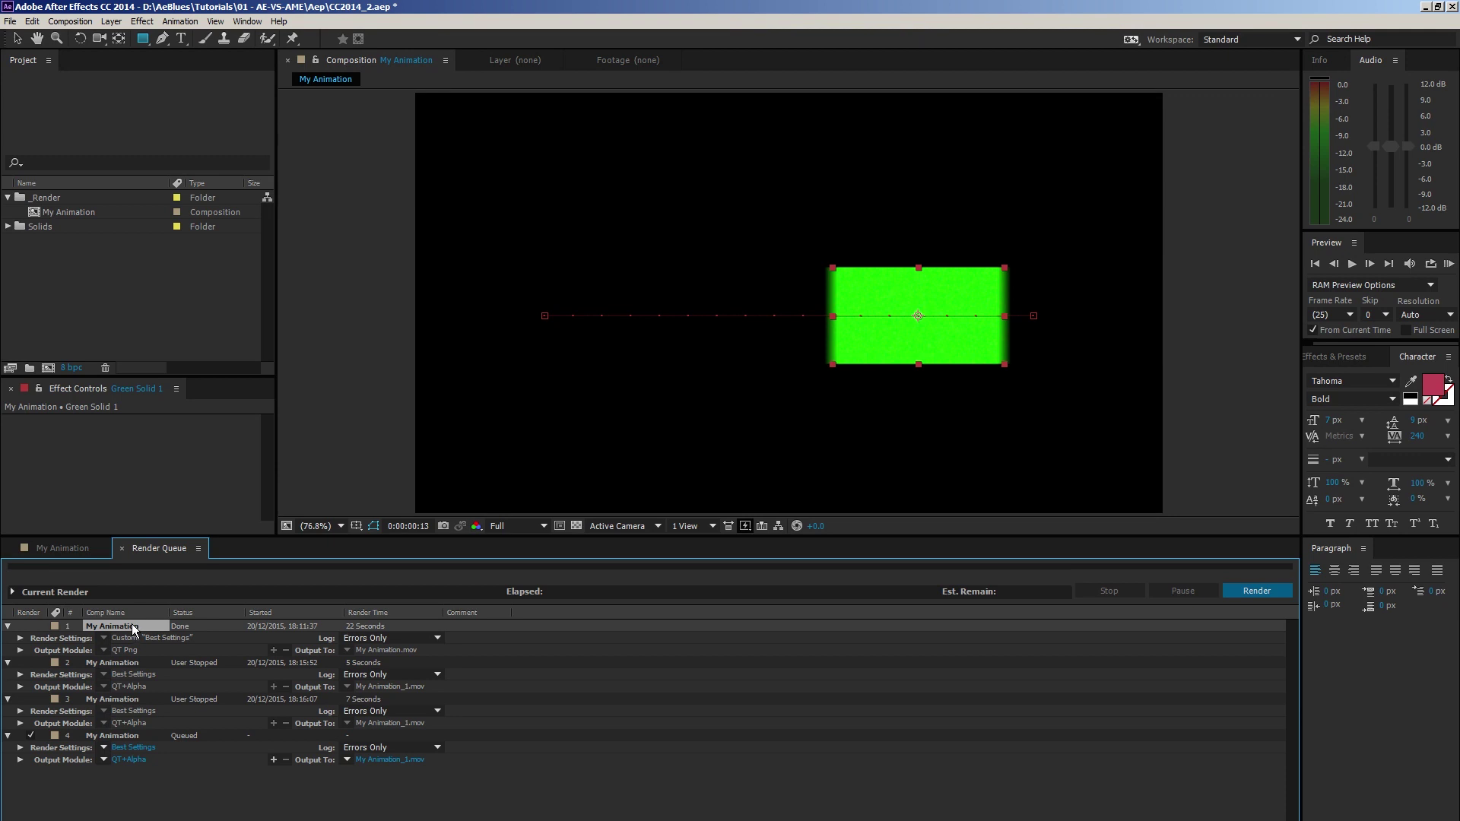
pyautogui.hotkey('ctrl', 'd')
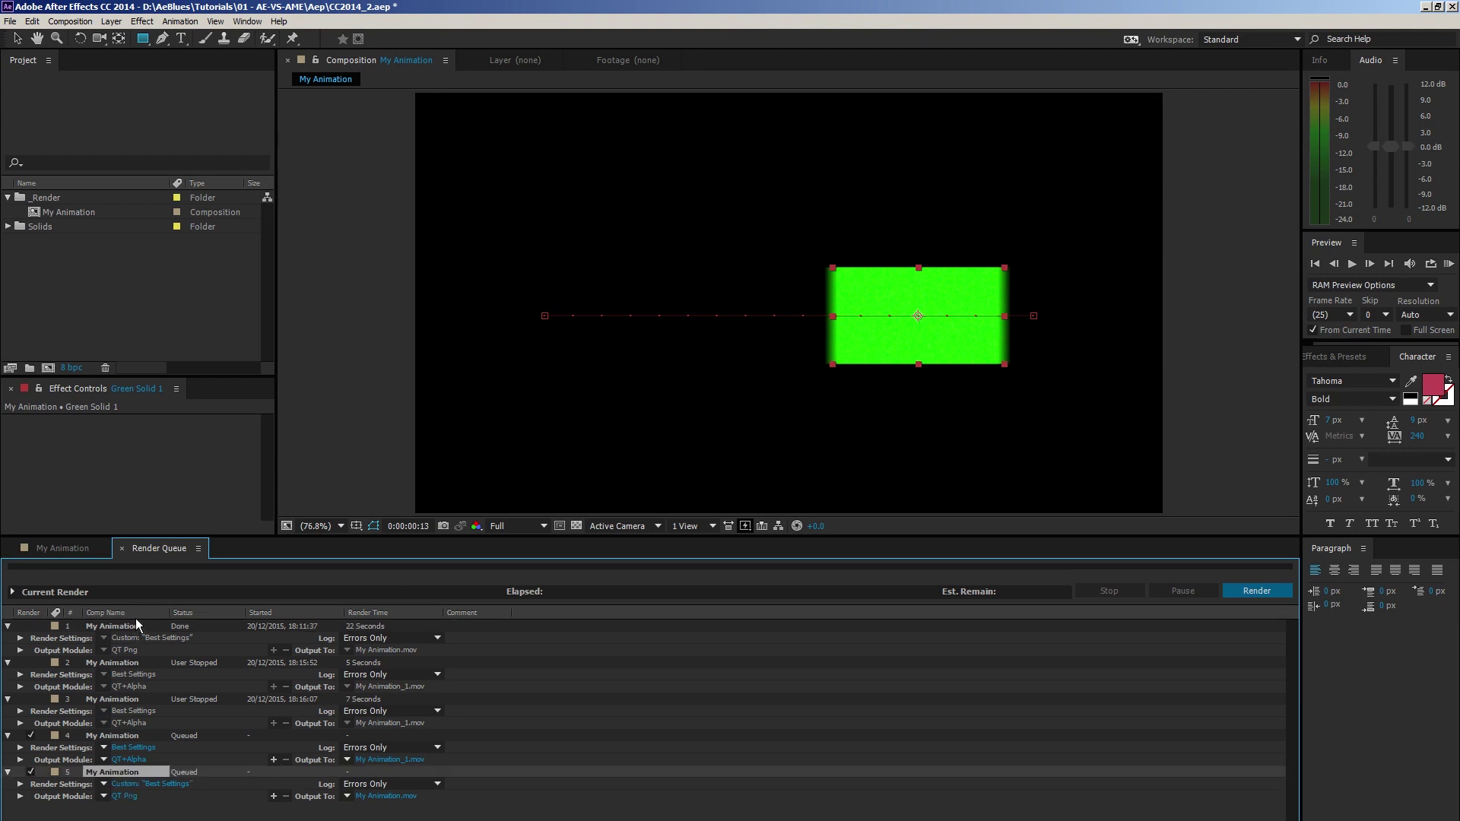
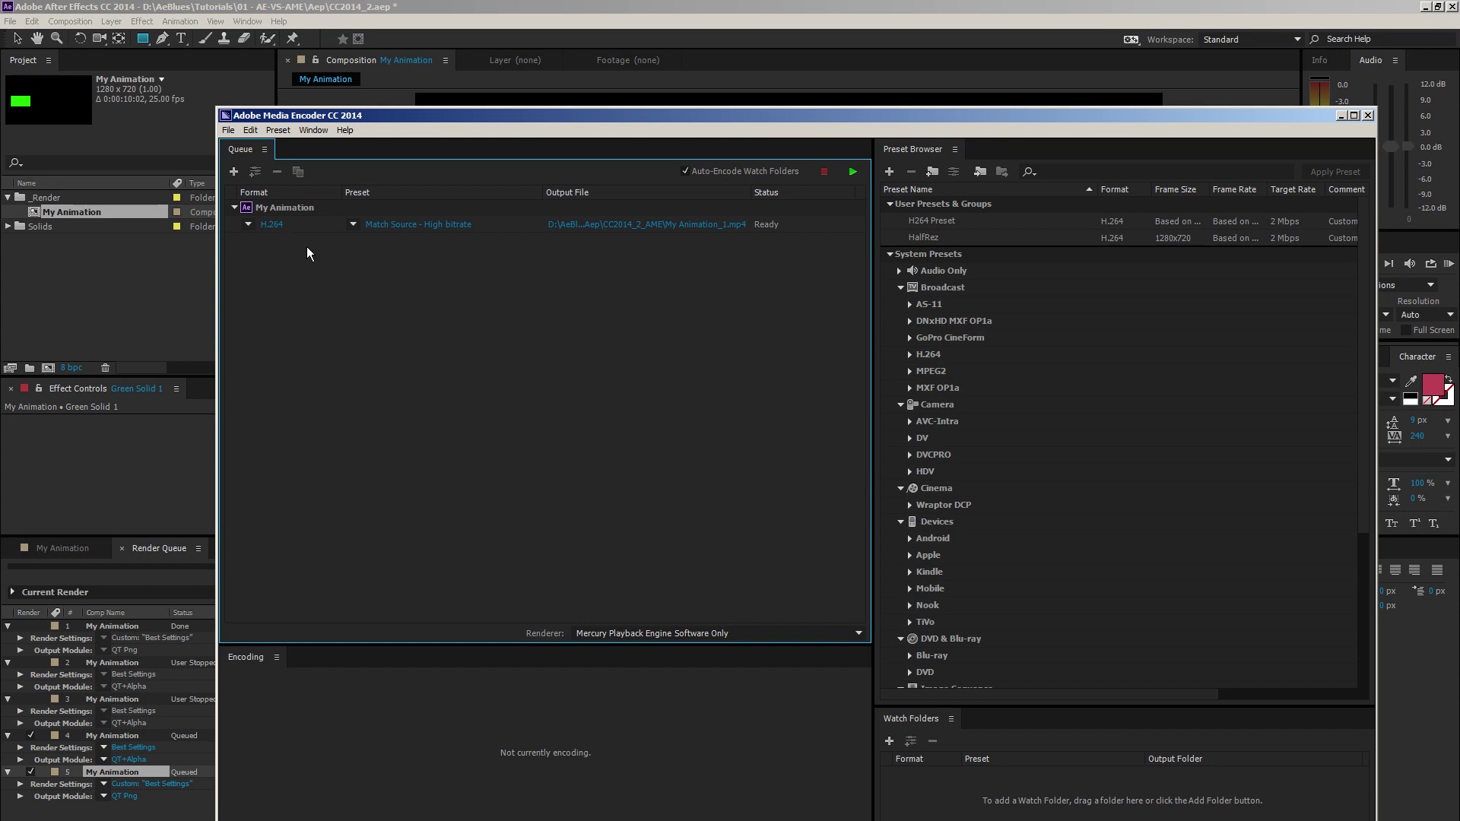
# Step: Check the preview in the export settings of the existing My Animation_1.mp4 job in Adobe Media Encoder CC 2014
pyautogui.click(427, 225)
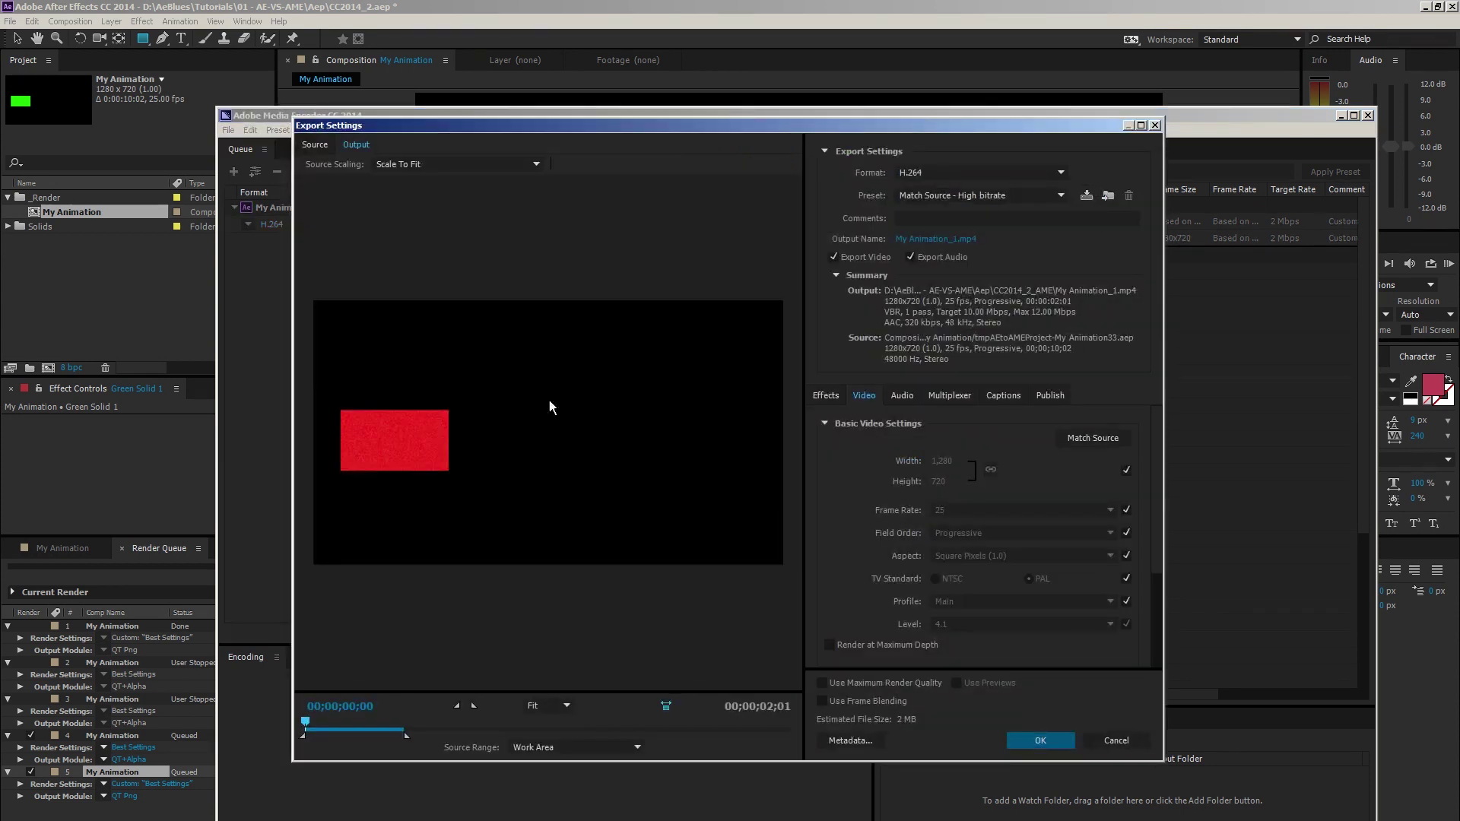
pyautogui.click(1019, 739)
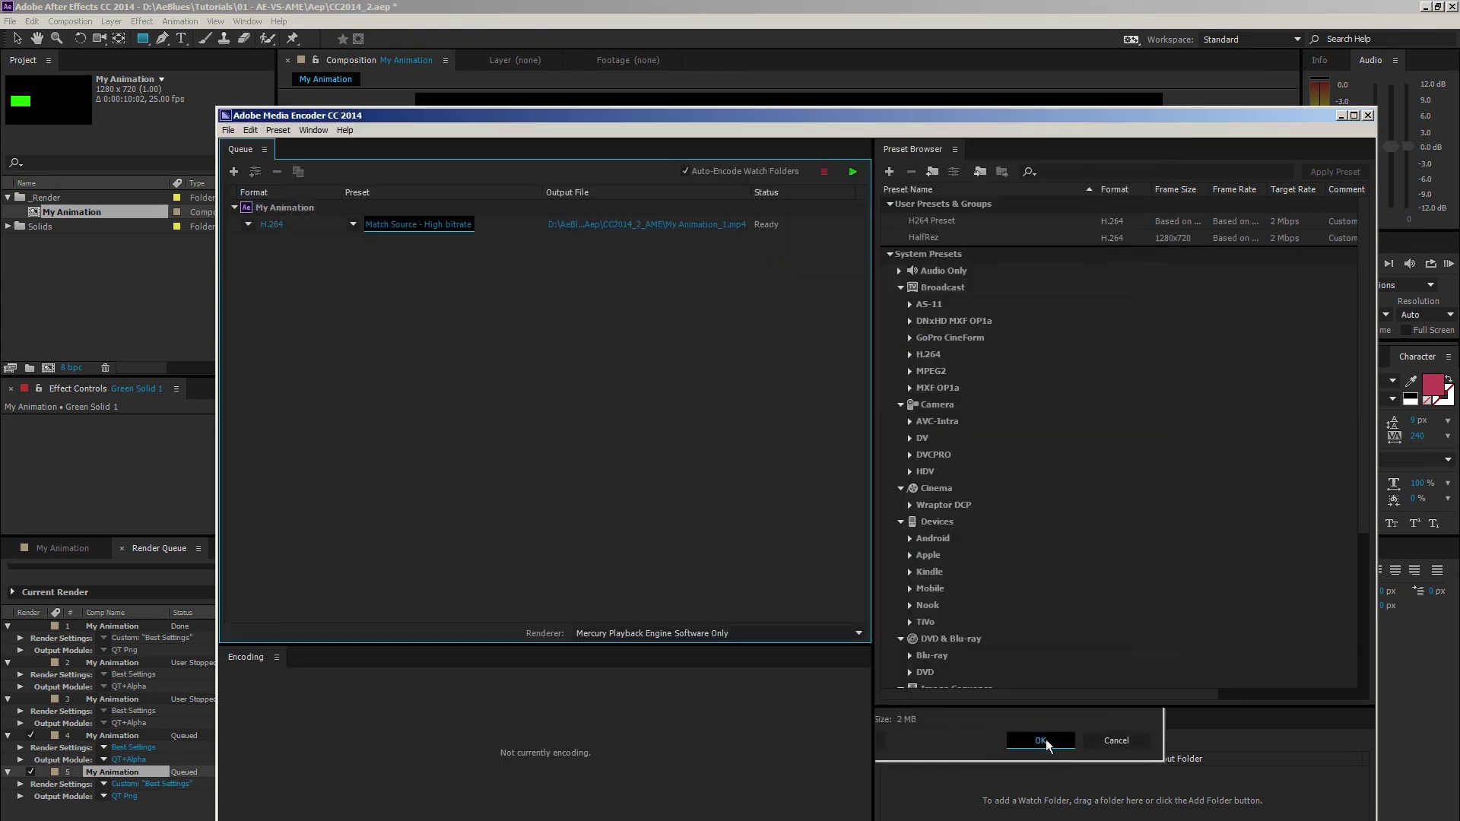
# Step: Switch to After Effects, send the green My Animation composition to the Media Encoder queue, and check the new job's export settings
pyautogui.click(193, 311)
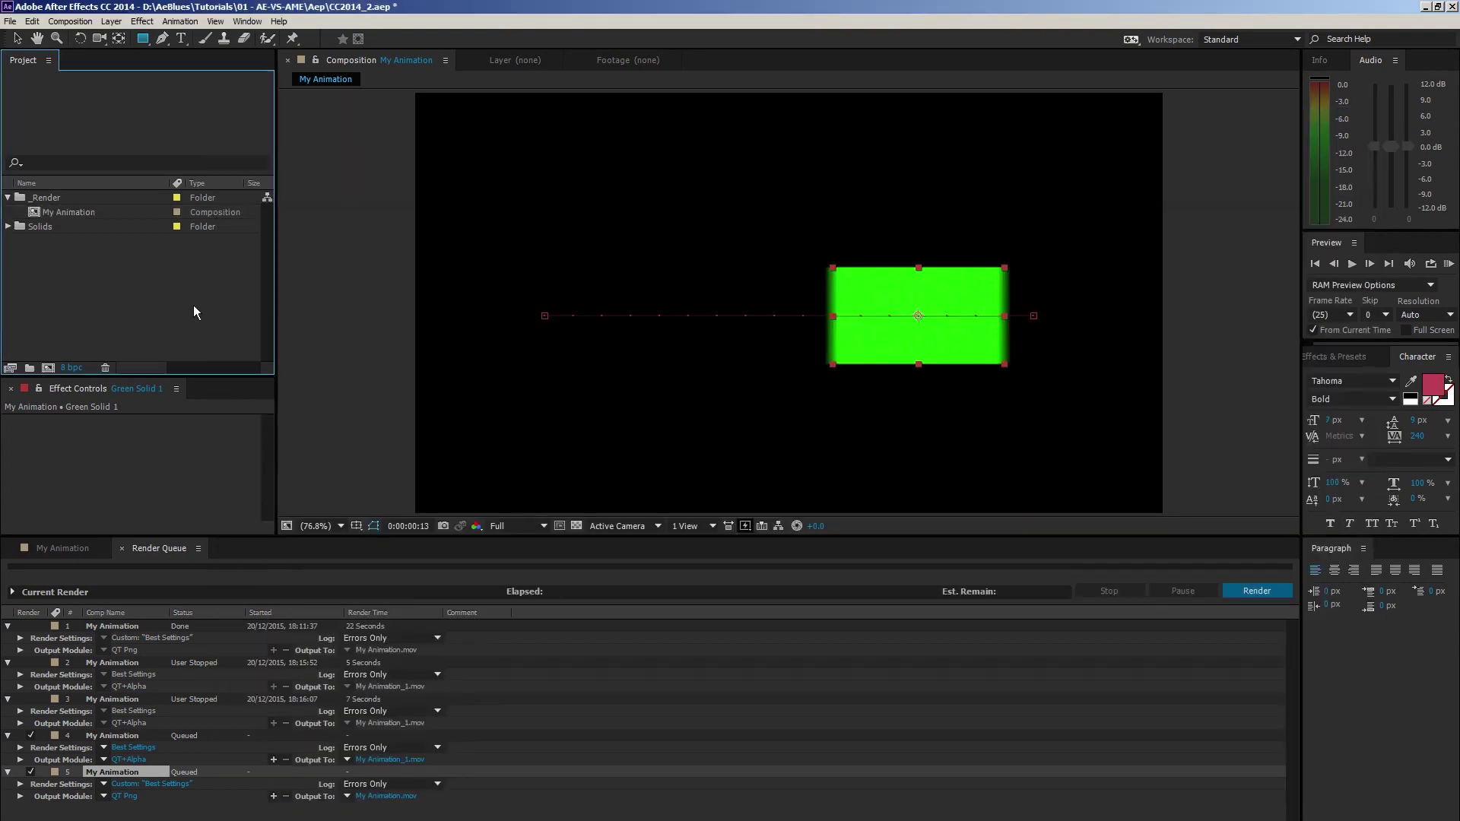
pyautogui.click(80, 215)
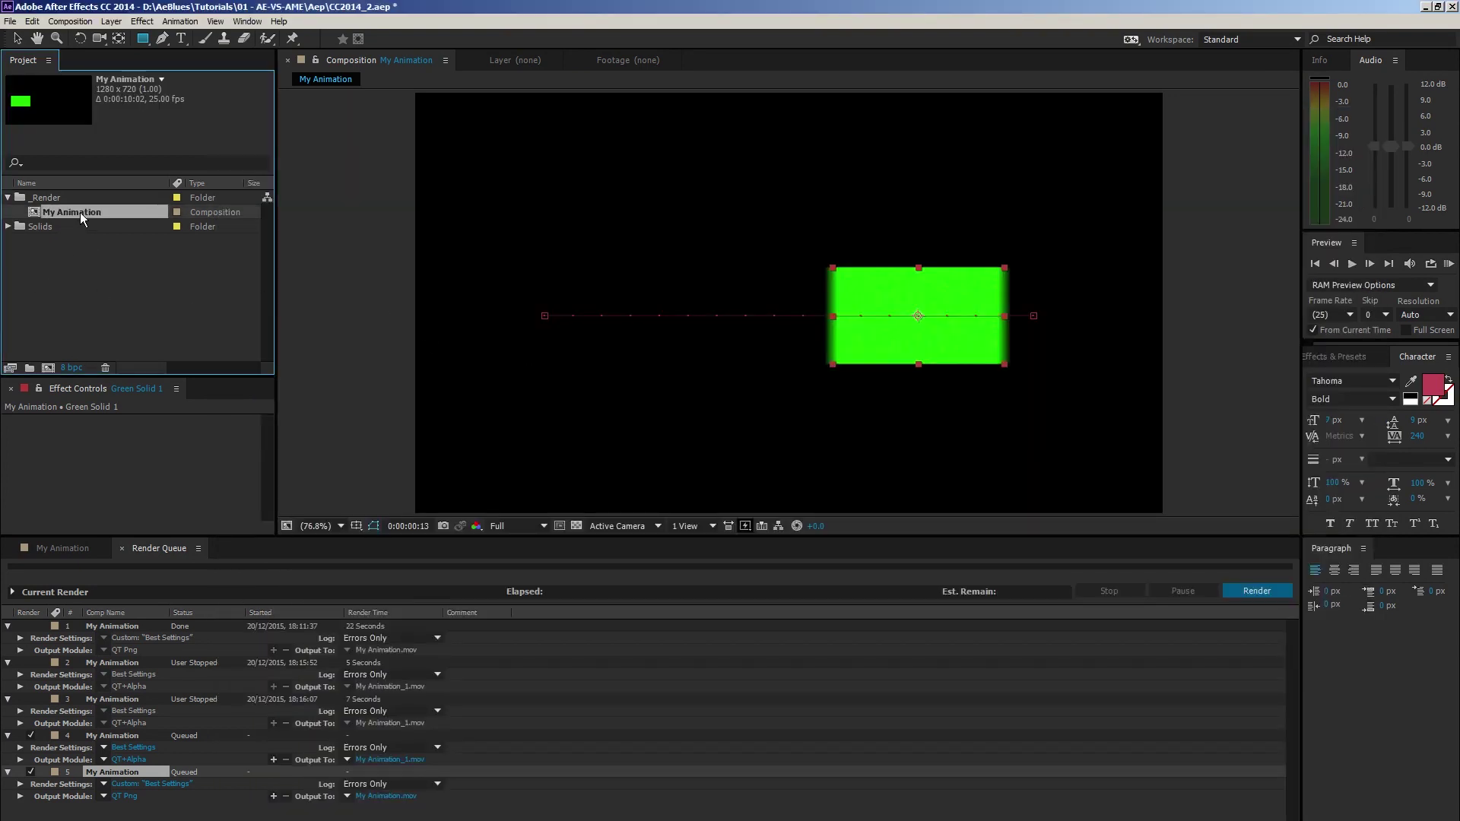
pyautogui.hotkey('ctrl', 'alt', 'm')
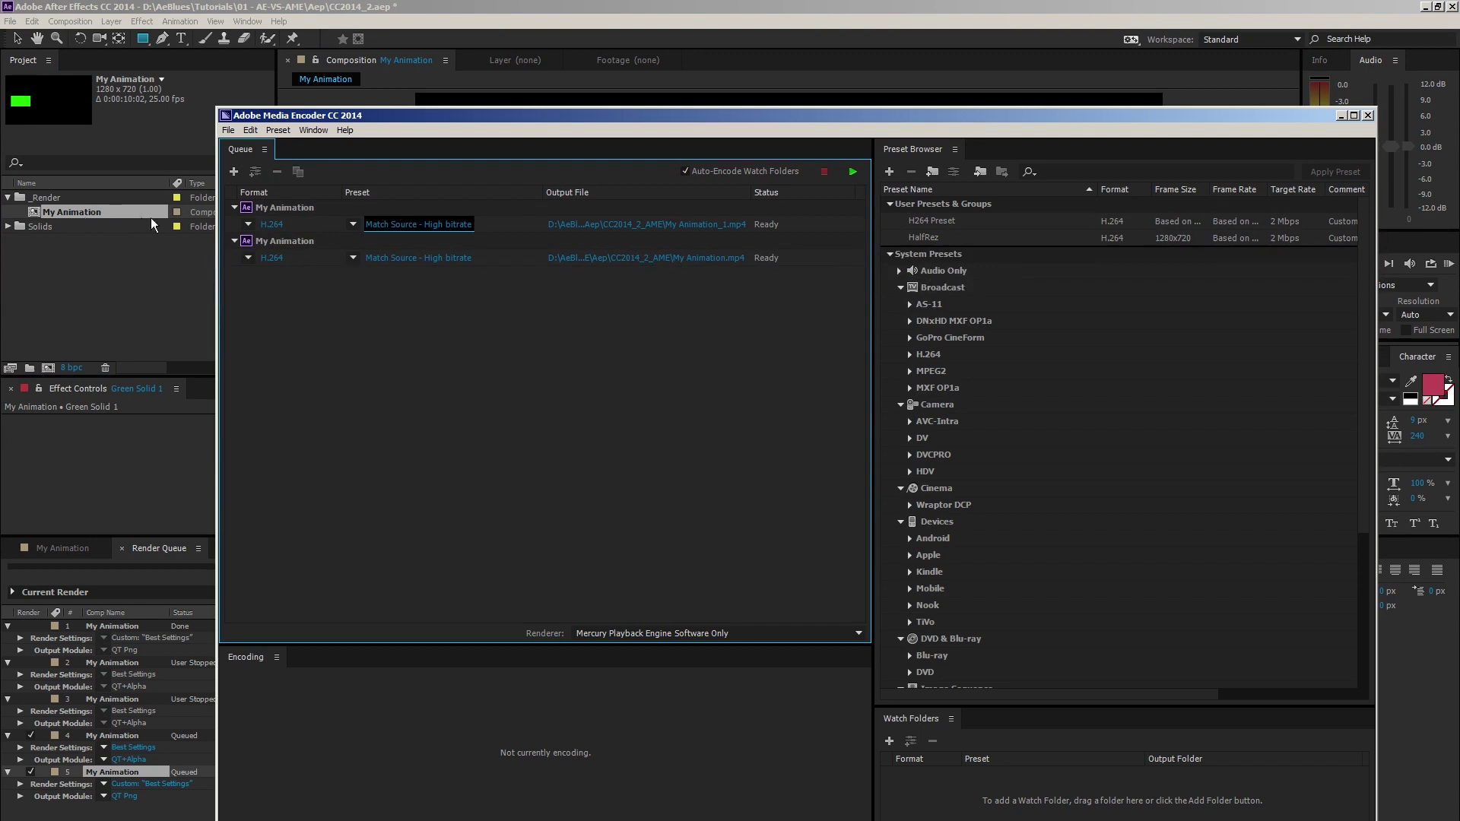
pyautogui.click(386, 262)
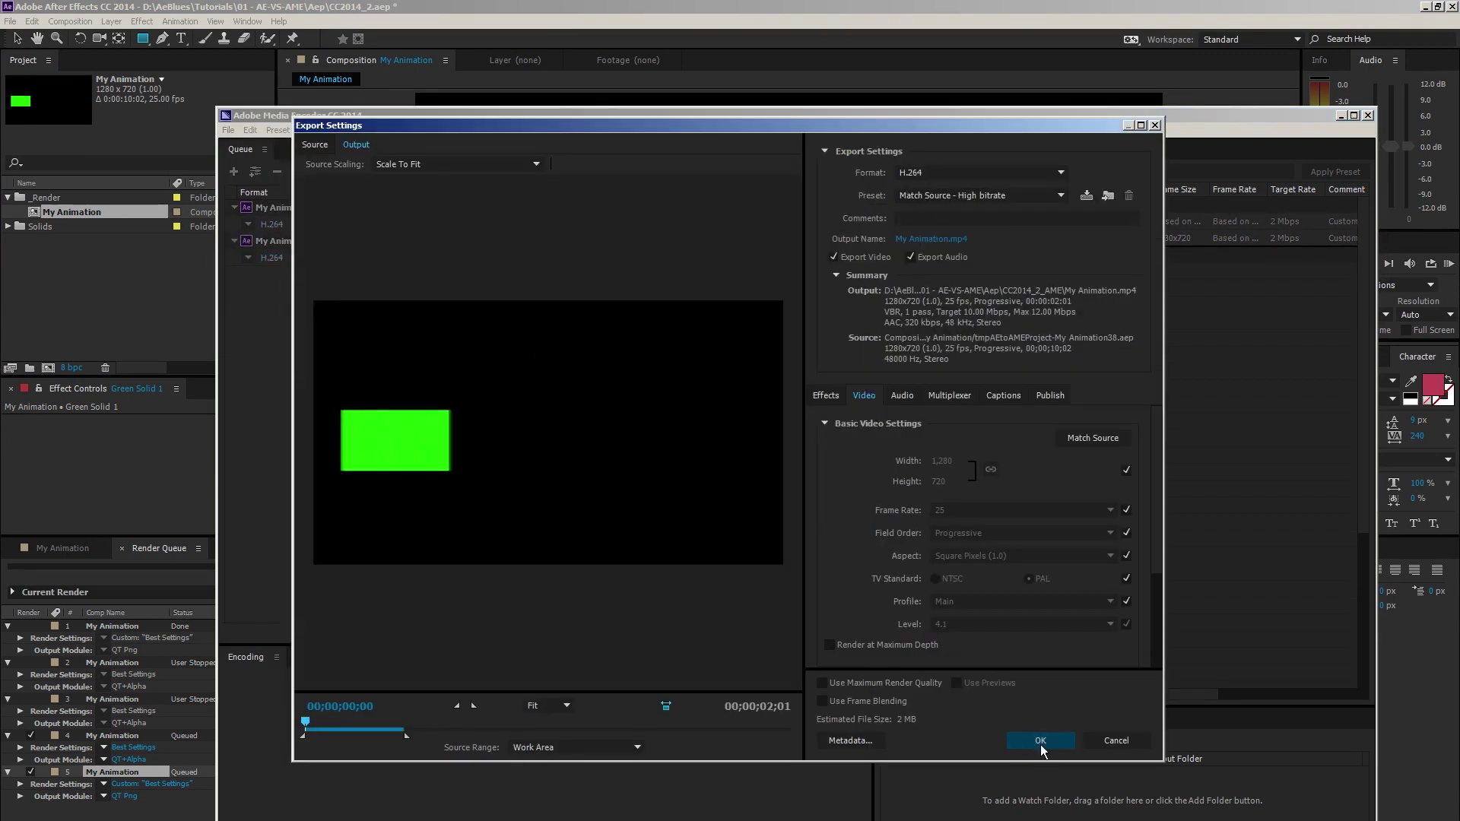
pyautogui.click(1040, 740)
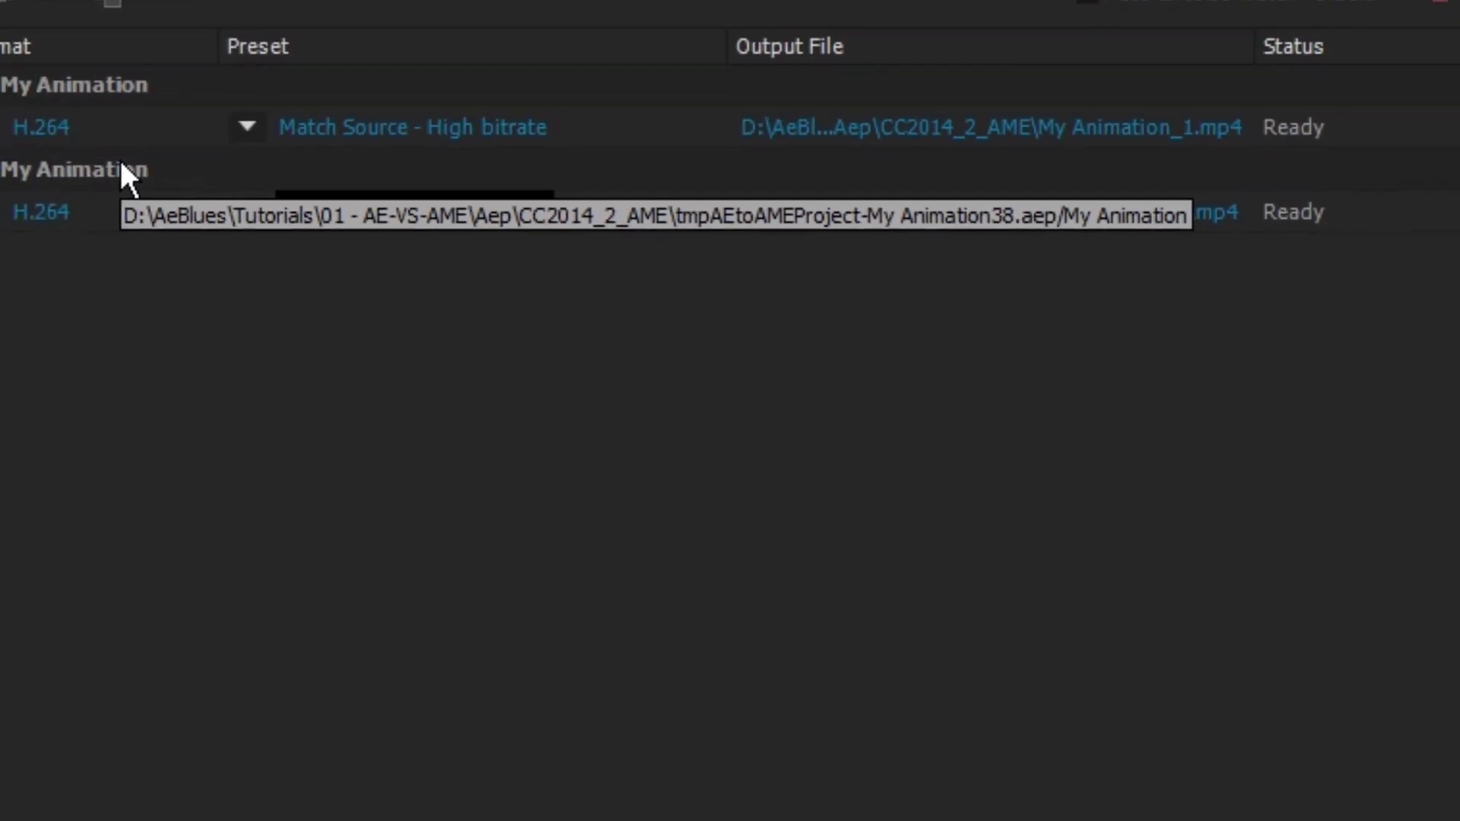
# Step: Reveal the source project file of the second My Animation job in its folder and return to the Media Encoder queue
pyautogui.rightClick(34, 139)
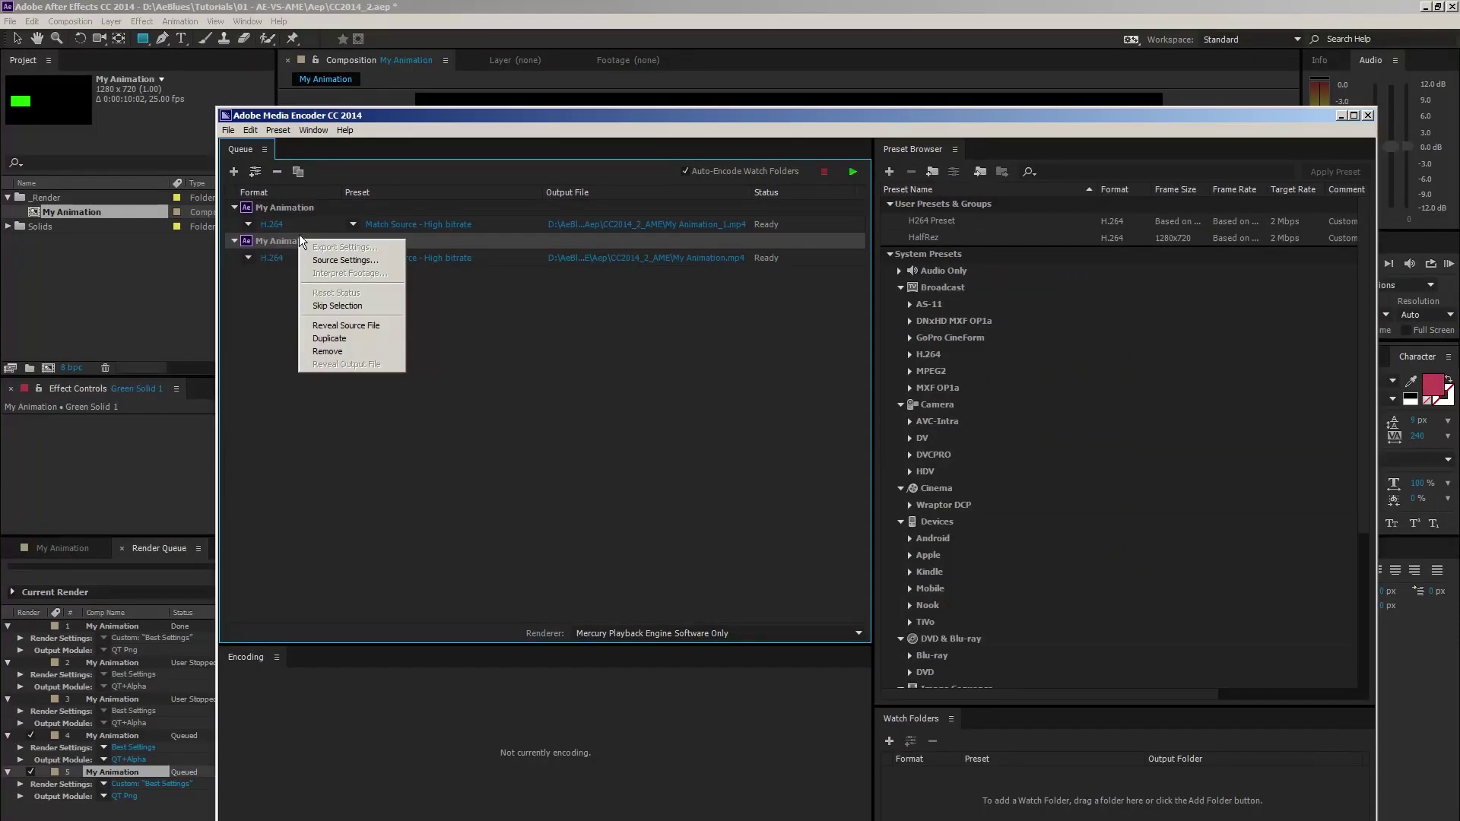
pyautogui.click(345, 327)
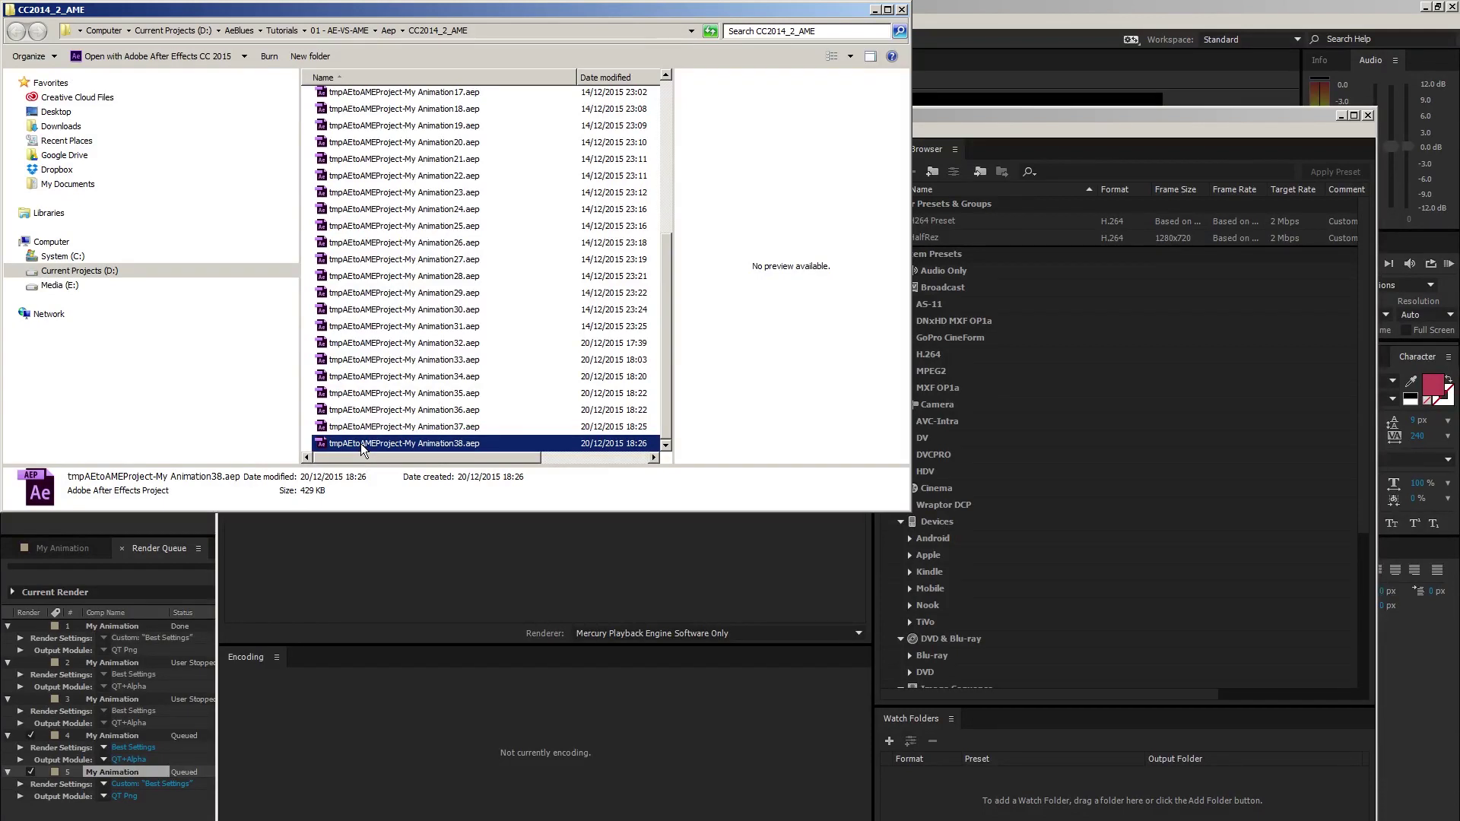
pyautogui.moveTo(362, 449); pyautogui.dragTo(383, 565)
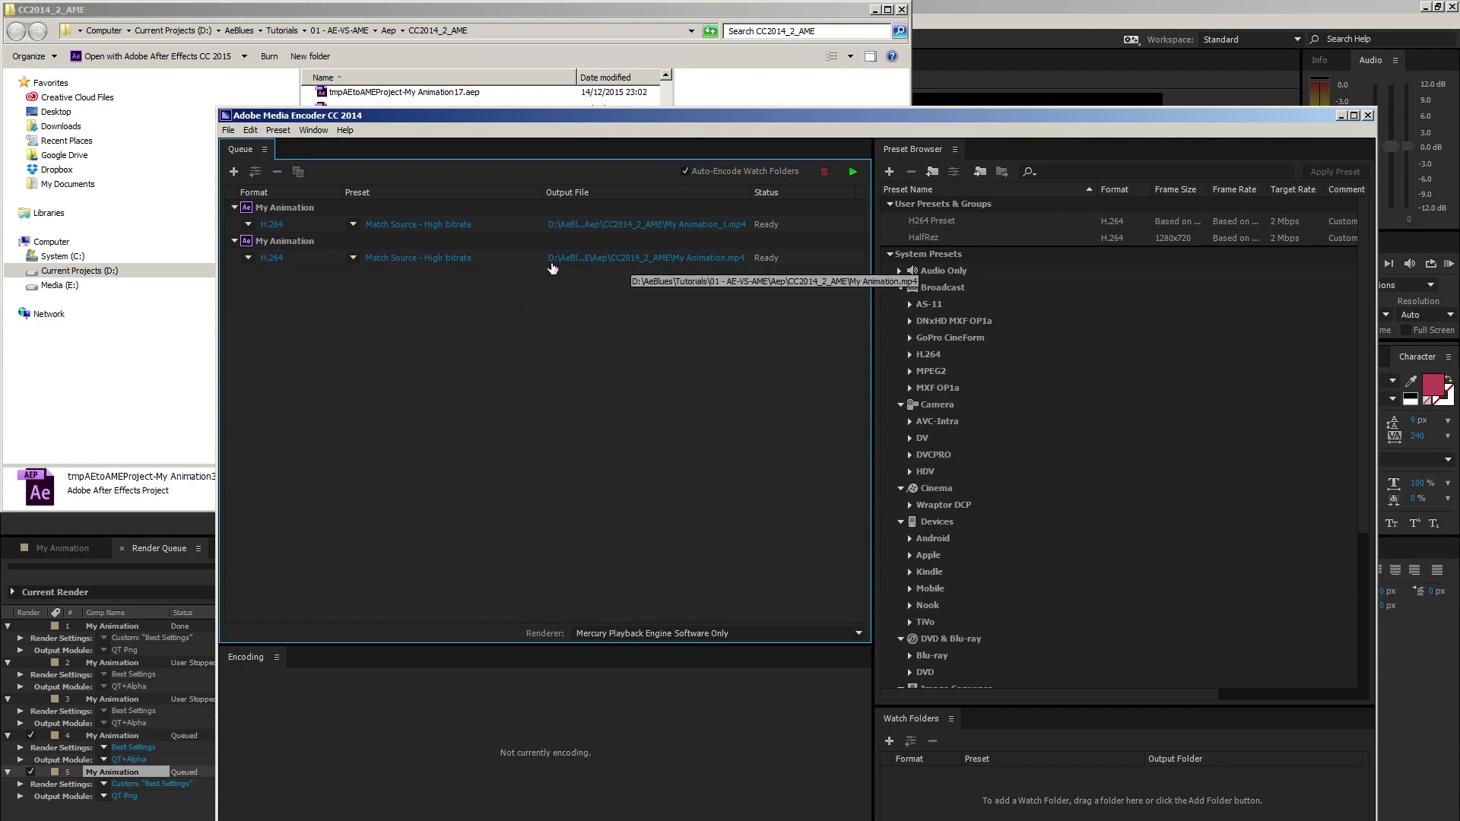
pyautogui.moveTo(414, 262)
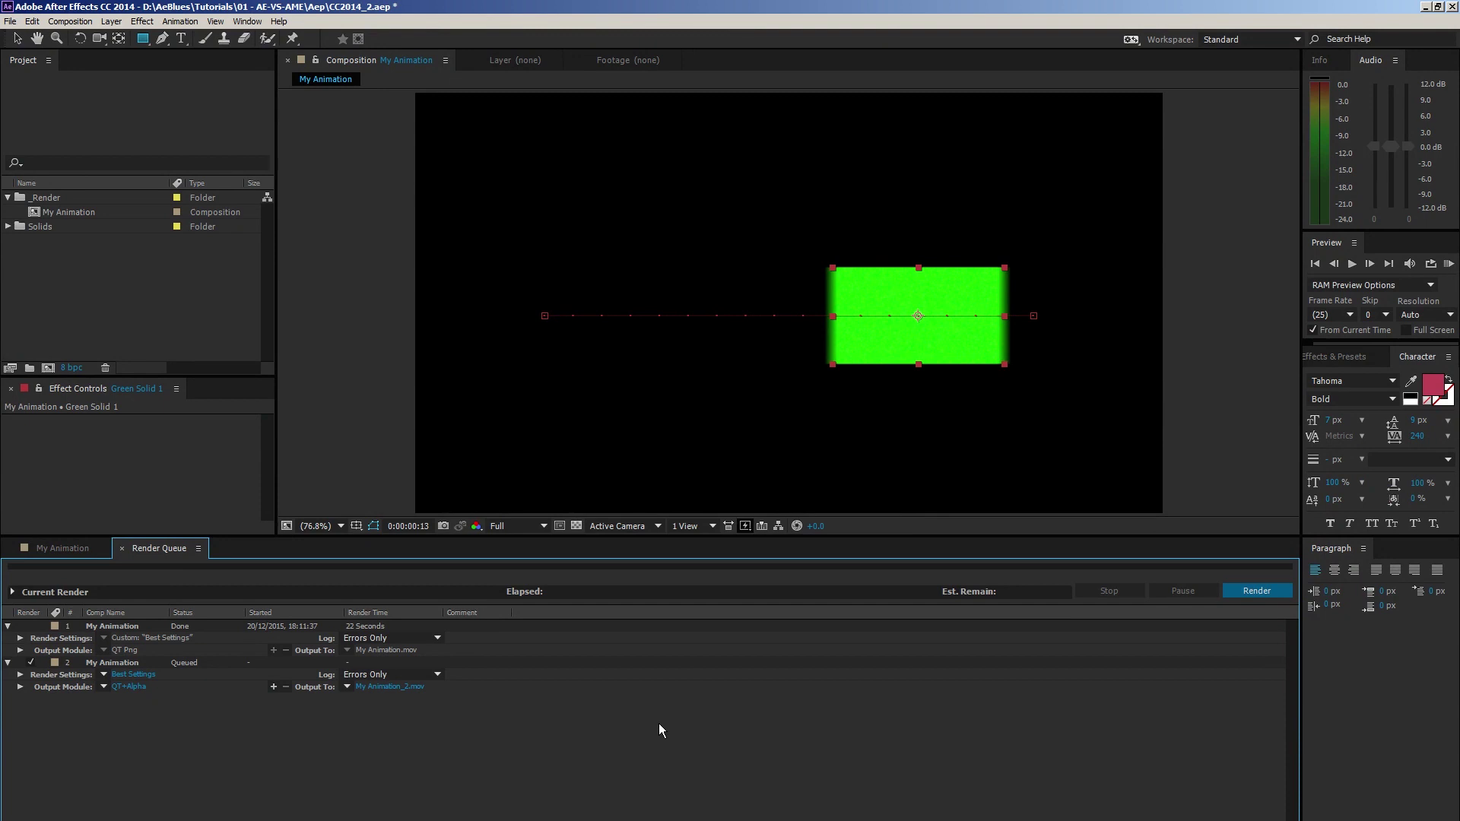
# Step: Save the second After Effects render queue item's output as My Animation_2.mov in the Render folder
pyautogui.click(409, 687)
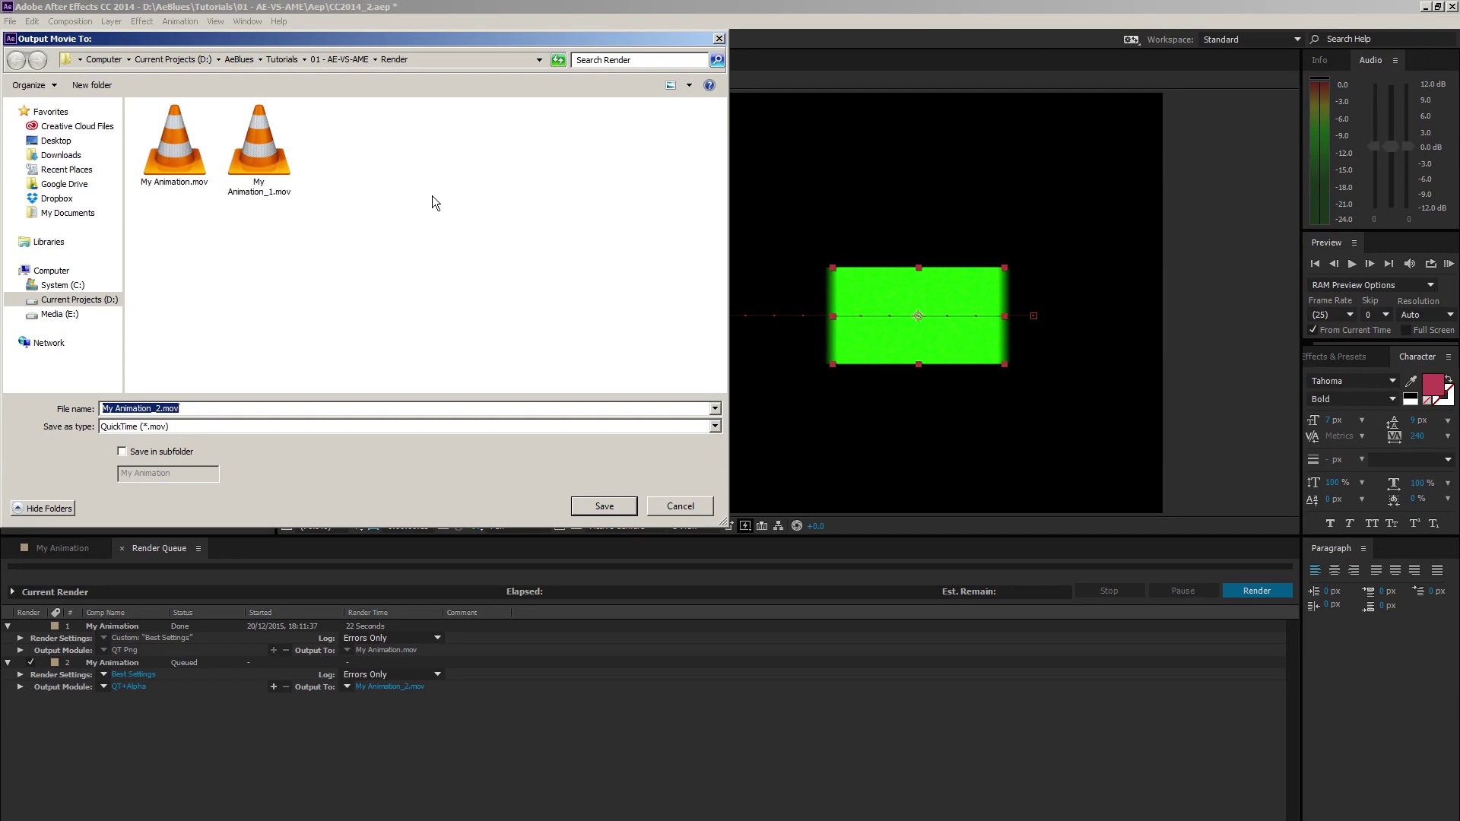
pyautogui.click(616, 509)
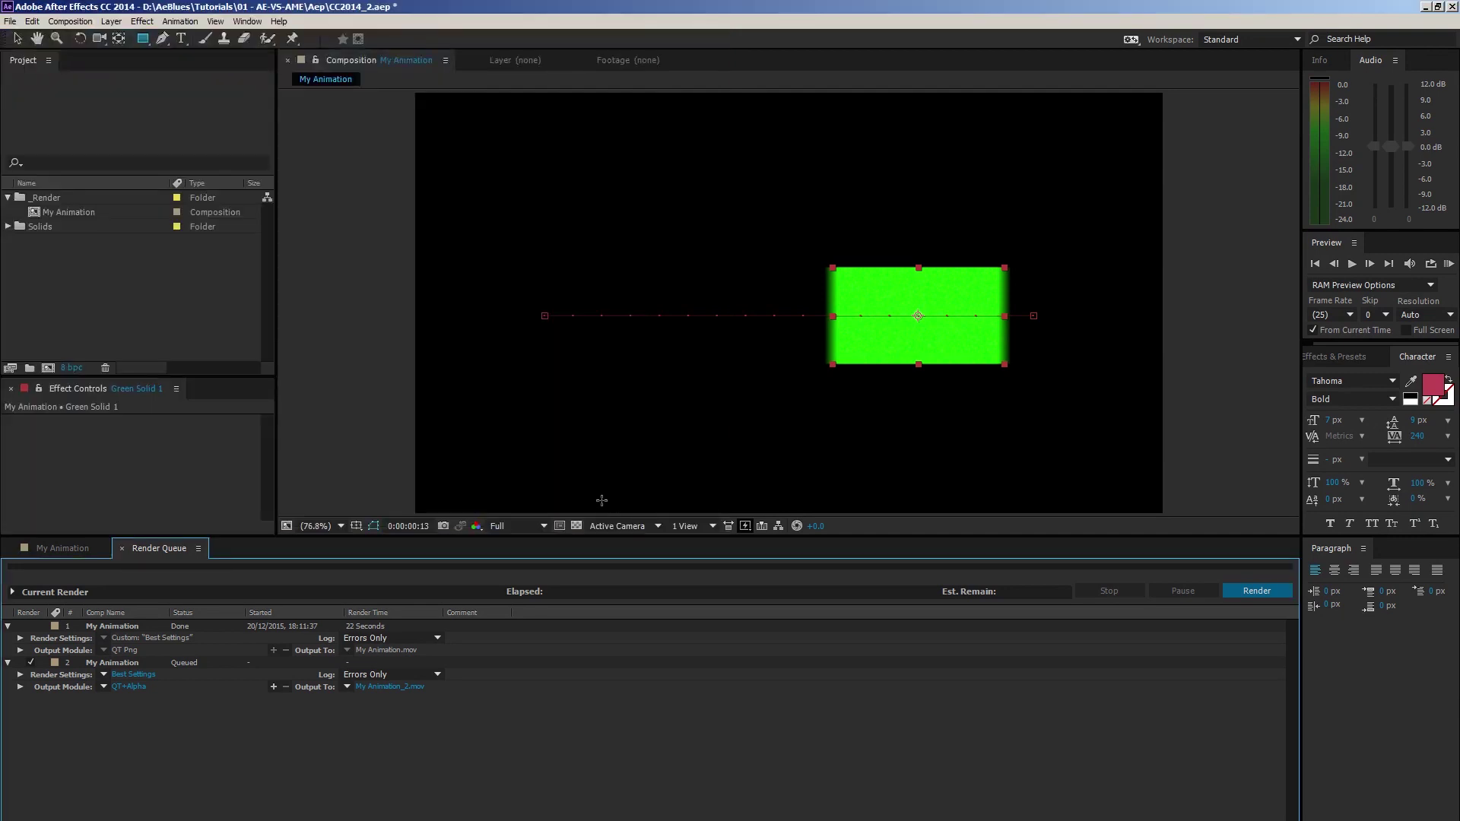
# Step: Duplicate the My Animation composition five times in the project
pyautogui.click(93, 211)
pyautogui.hotkey('ctrl', 'd')
pyautogui.hotkey('ctrl', 'd')
pyautogui.hotkey('ctrl', 'd')
pyautogui.hotkey('ctrl', 'd')
pyautogui.hotkey('ctrl', 'd')
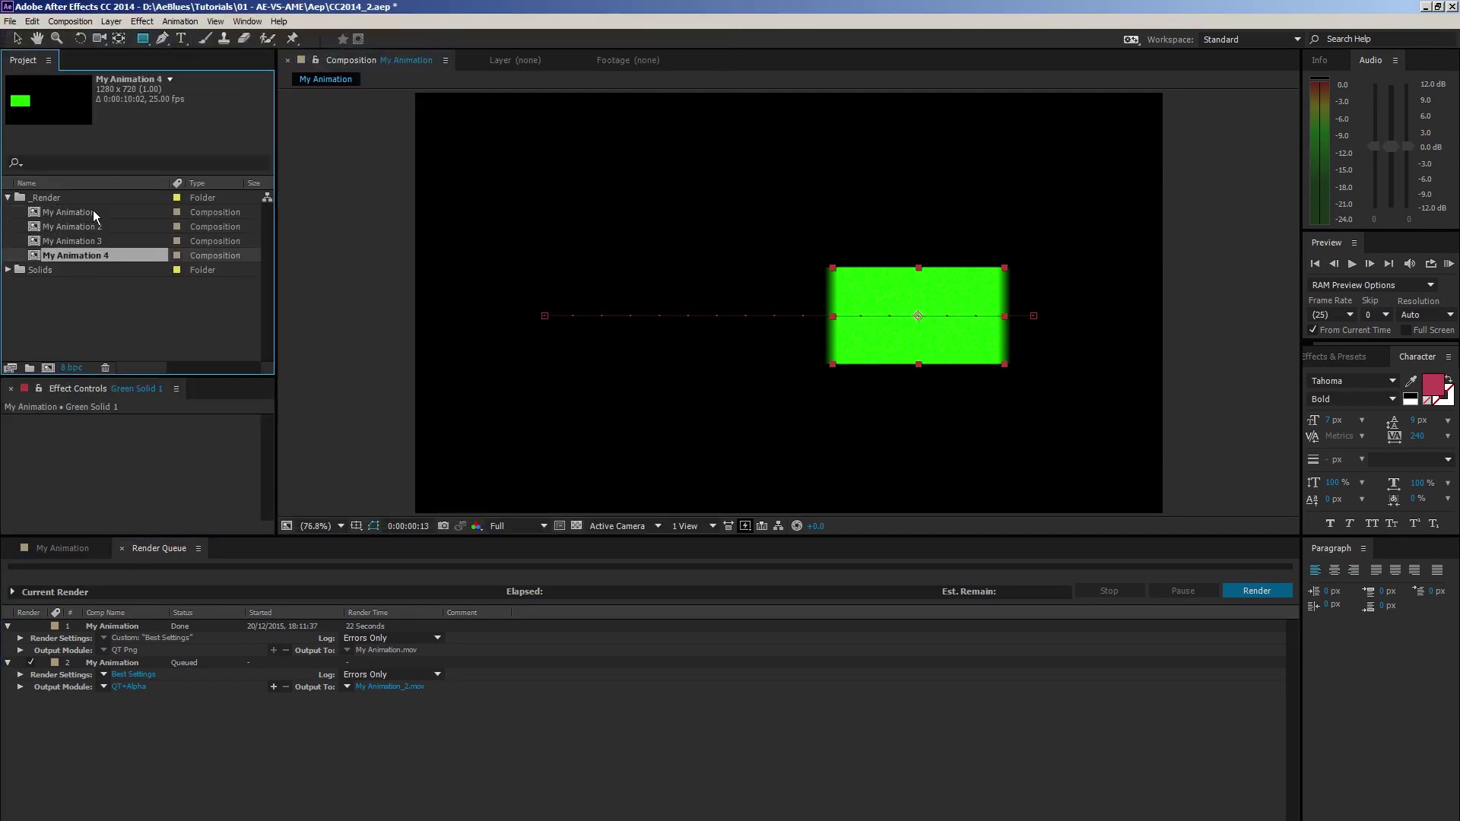
# Step: Add the compositions My Animation 2 through My Animation 6 to the render queue
pyautogui.click(106, 230)
pyautogui.keyDown('shift'); pyautogui.click(116, 285); pyautogui.keyUp('shift')
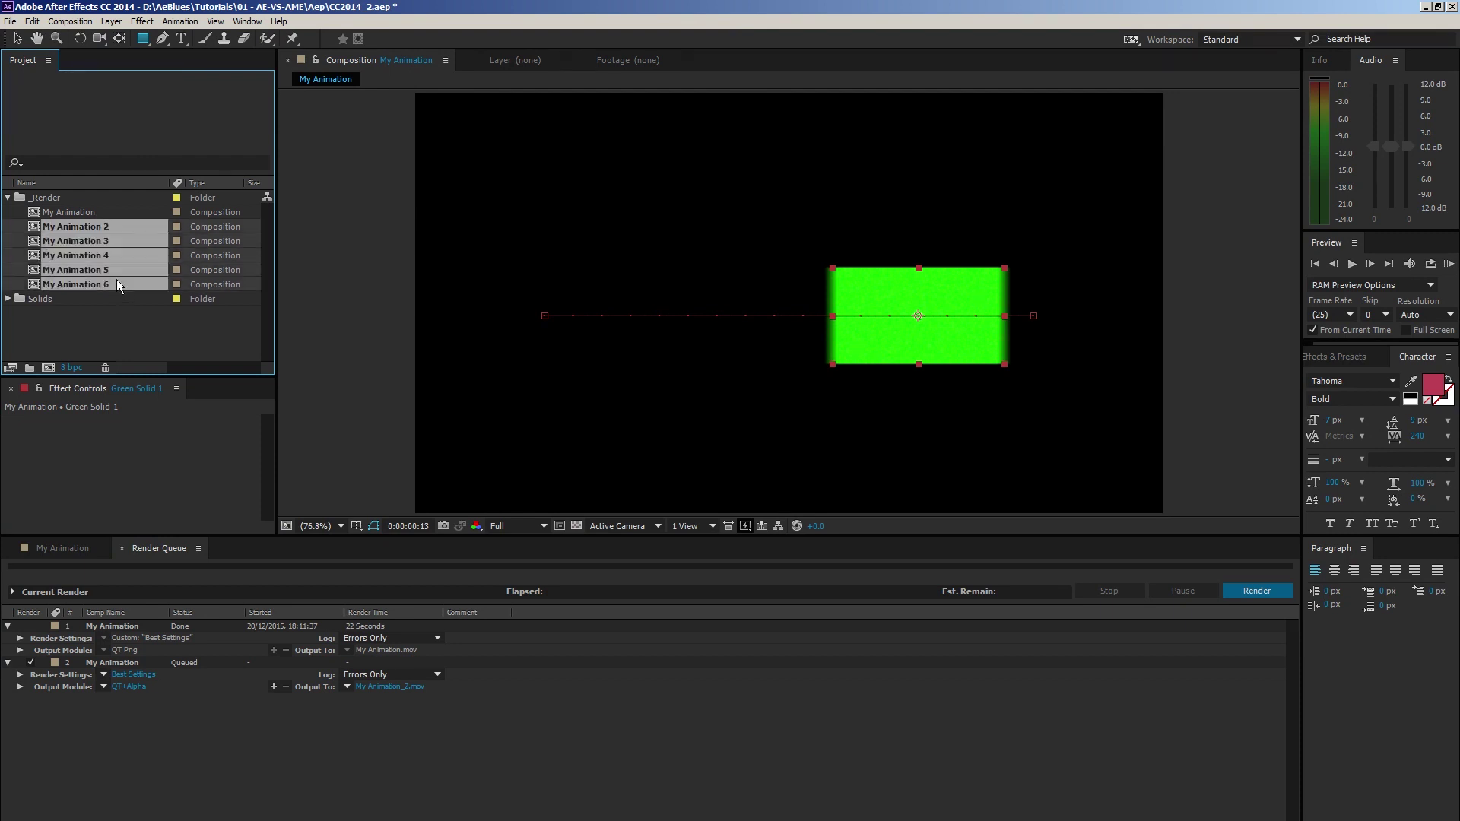
pyautogui.moveTo(116, 279); pyautogui.dragTo(505, 739)
pyautogui.click(505, 739)
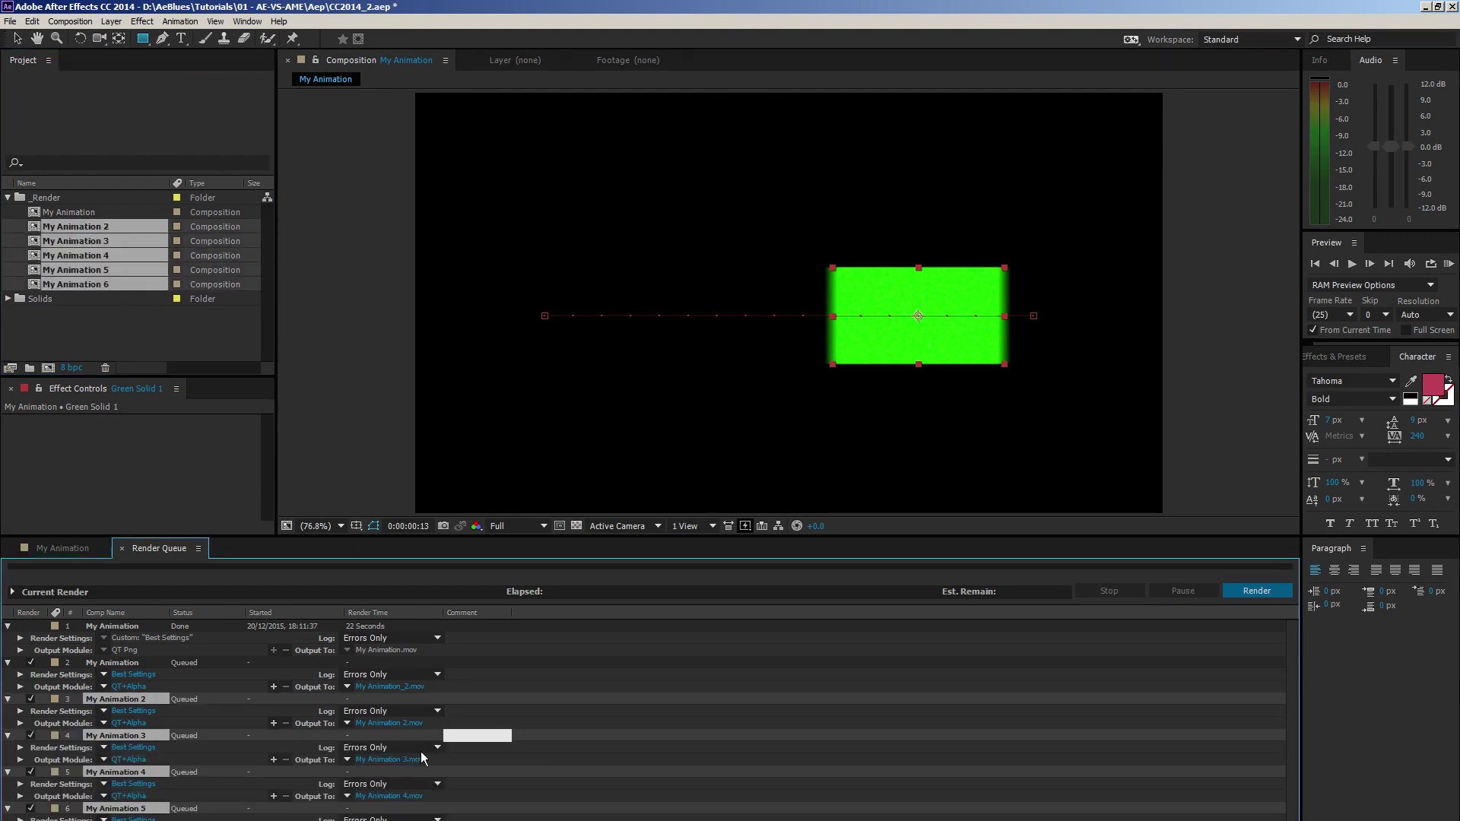
# Step: Check the output destinations of My Animation 3 in the render queue and of the second My Animation job in Media Encoder
pyautogui.click(397, 761)
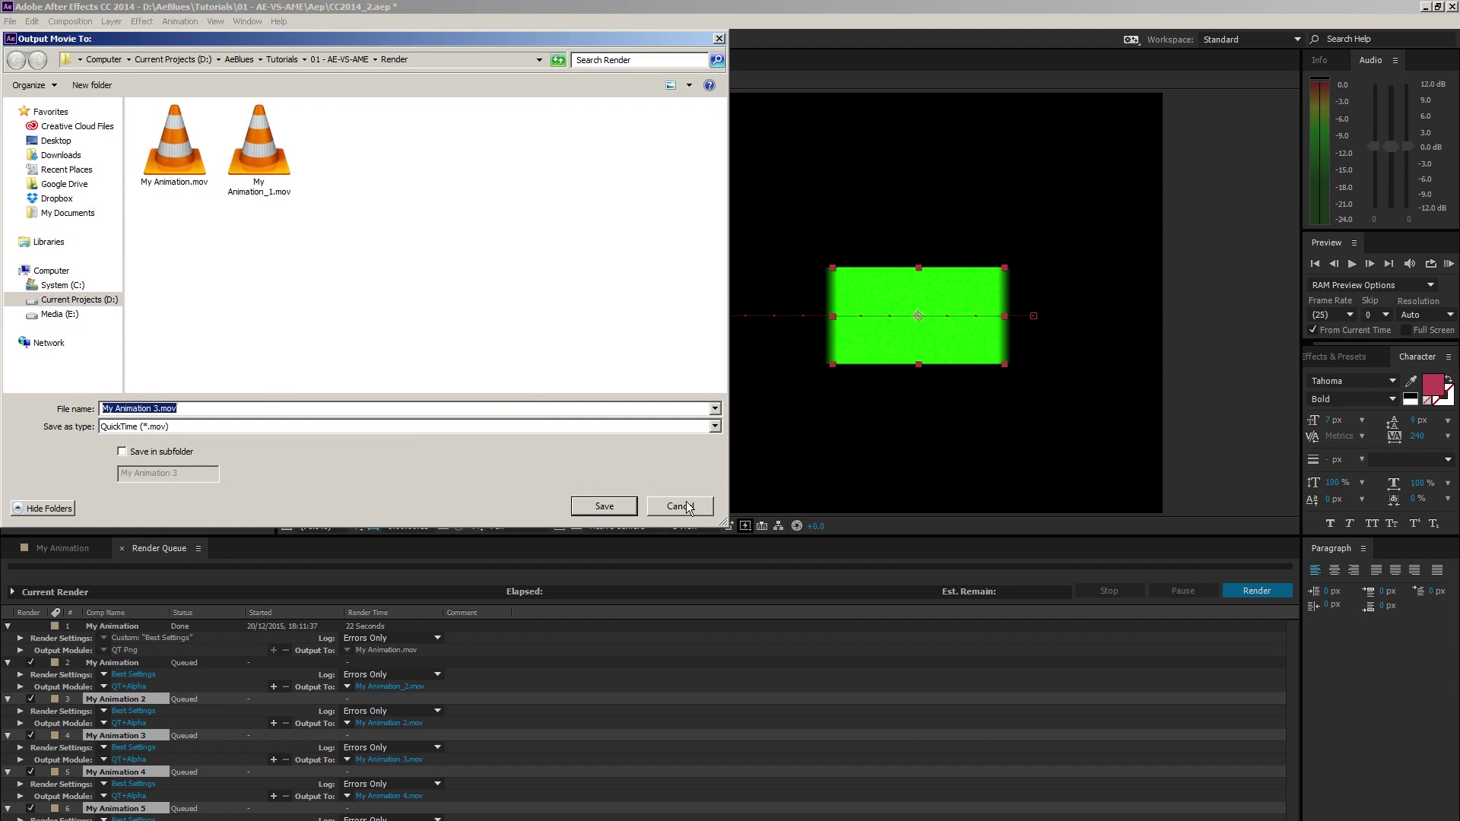
pyautogui.click(680, 506)
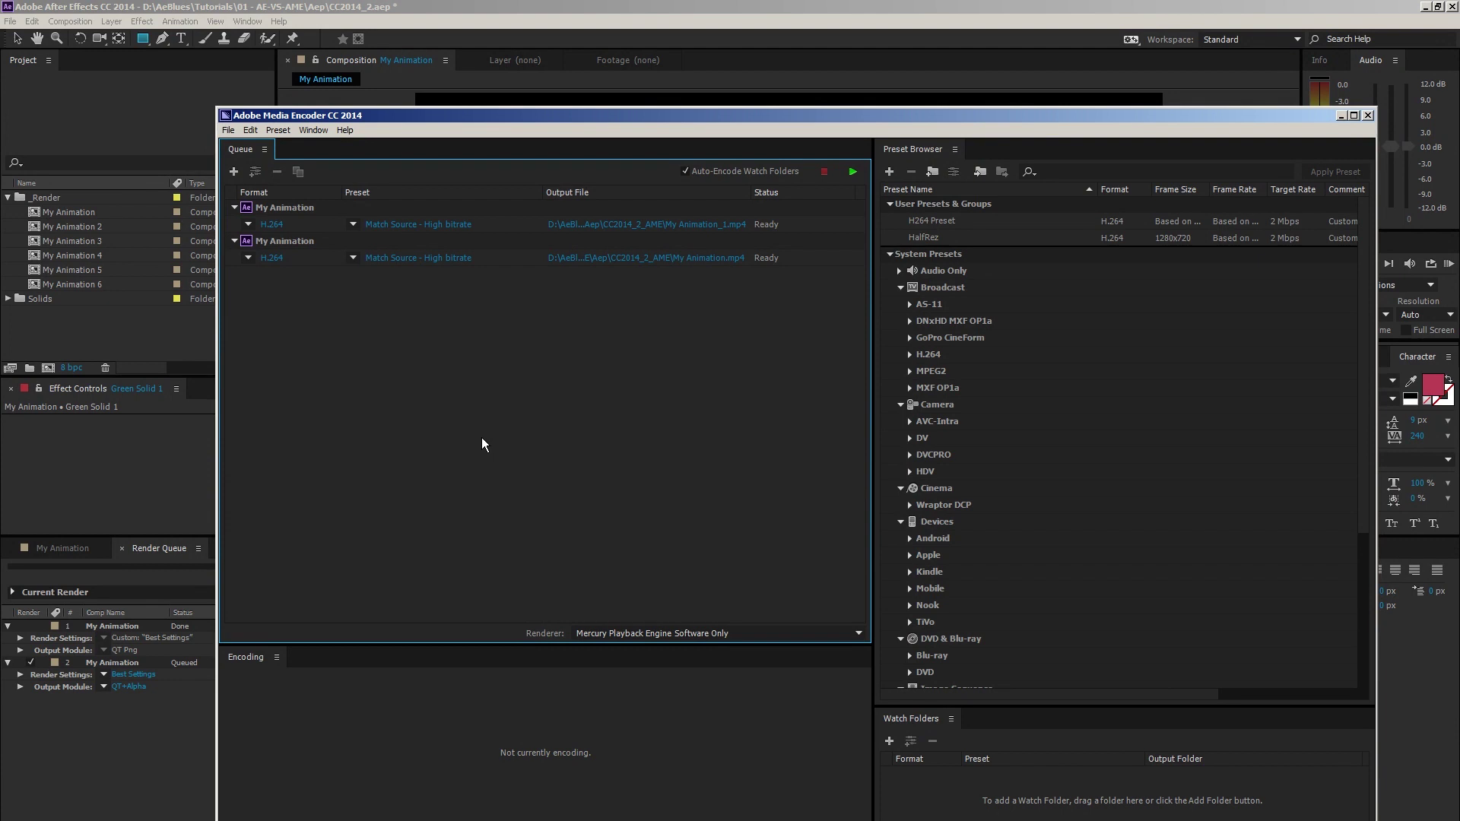
pyautogui.click(661, 259)
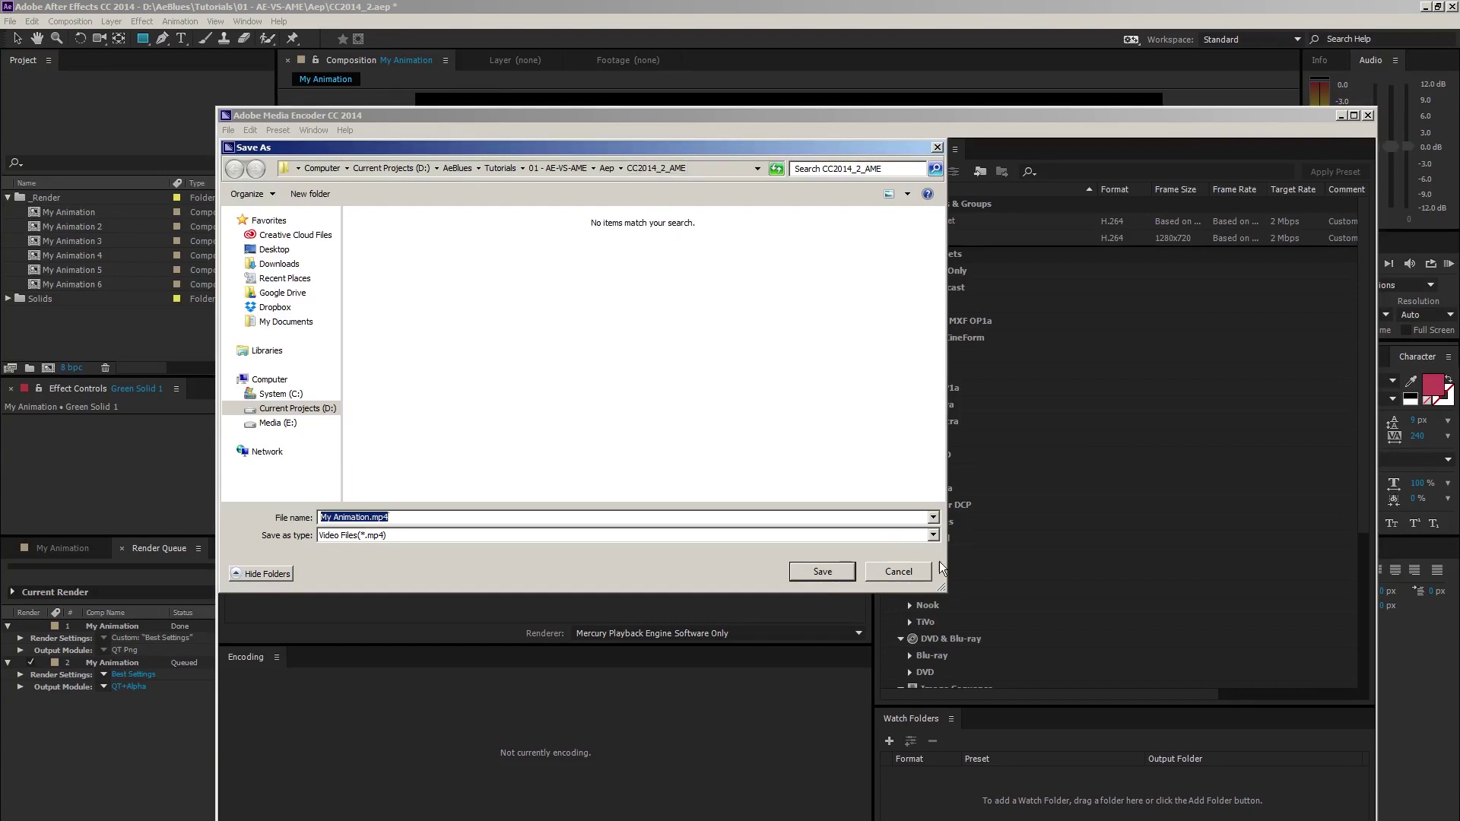
pyautogui.click(912, 572)
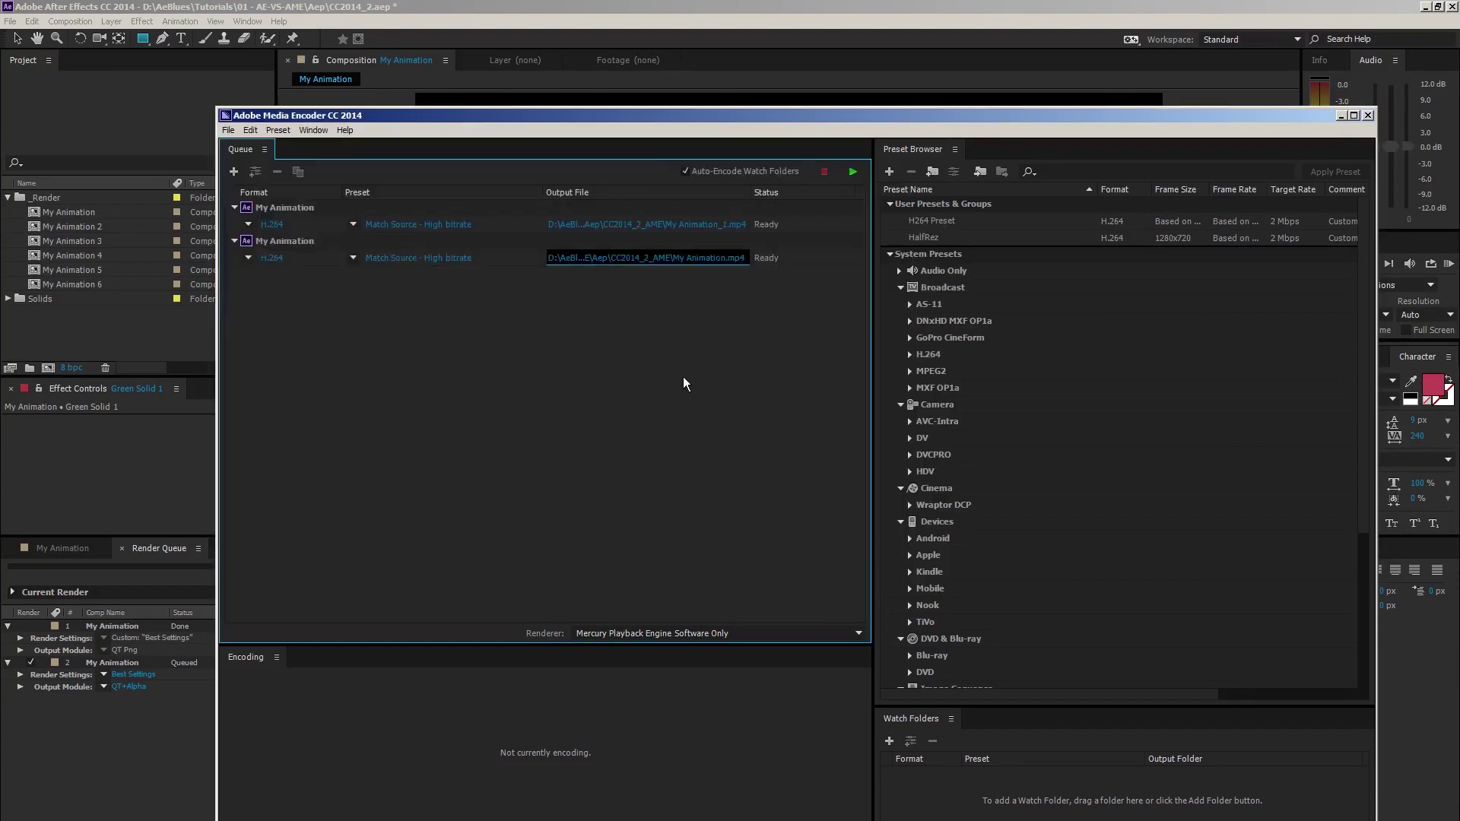
# Step: Save the second Media Encoder job's output as My Animation.mp4 in the 01 - AE-VS-AME Render folder, replacing the existing file
pyautogui.click(664, 262)
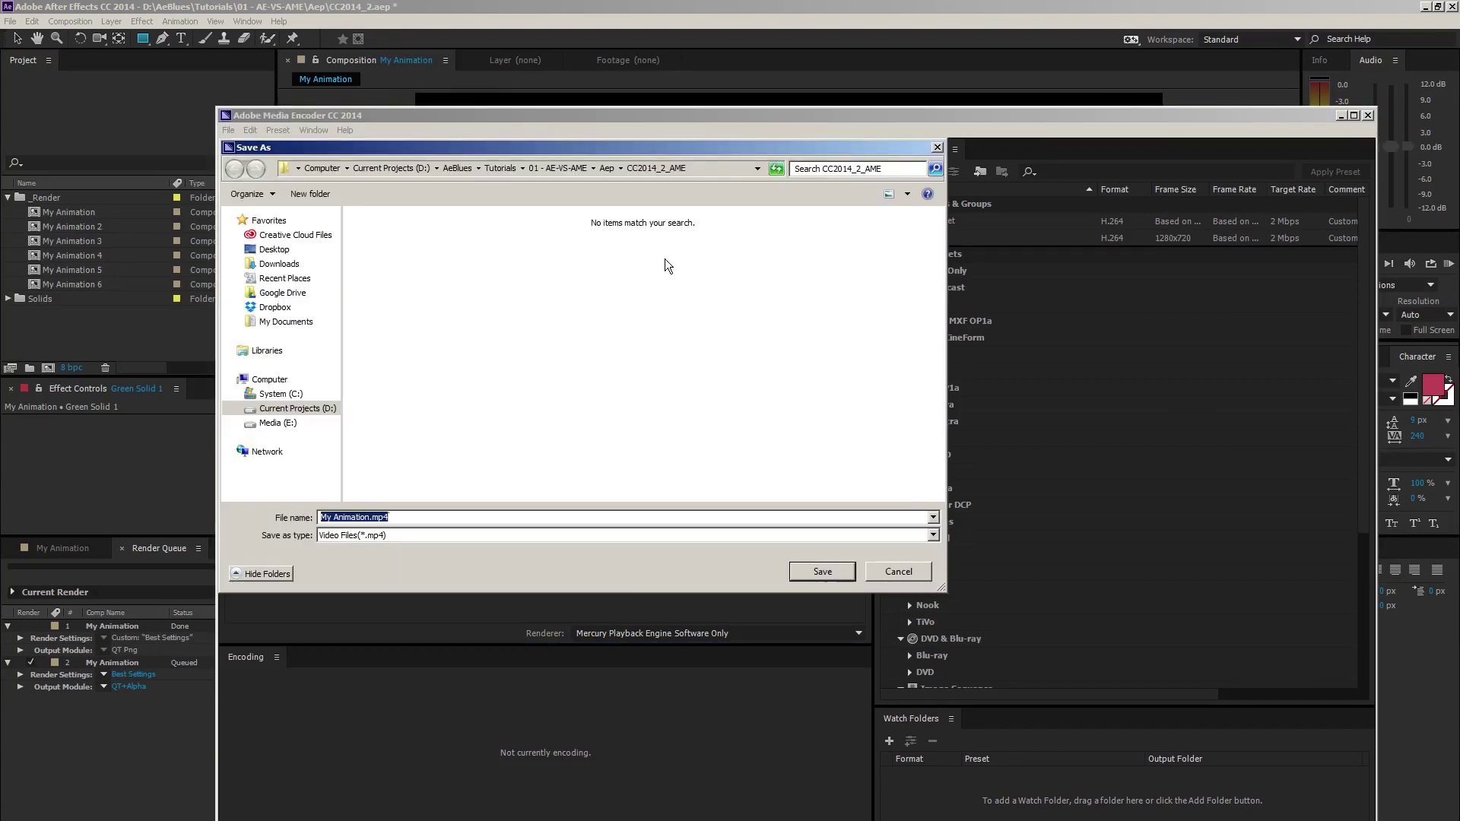
pyautogui.click(601, 168)
pyautogui.click(571, 168)
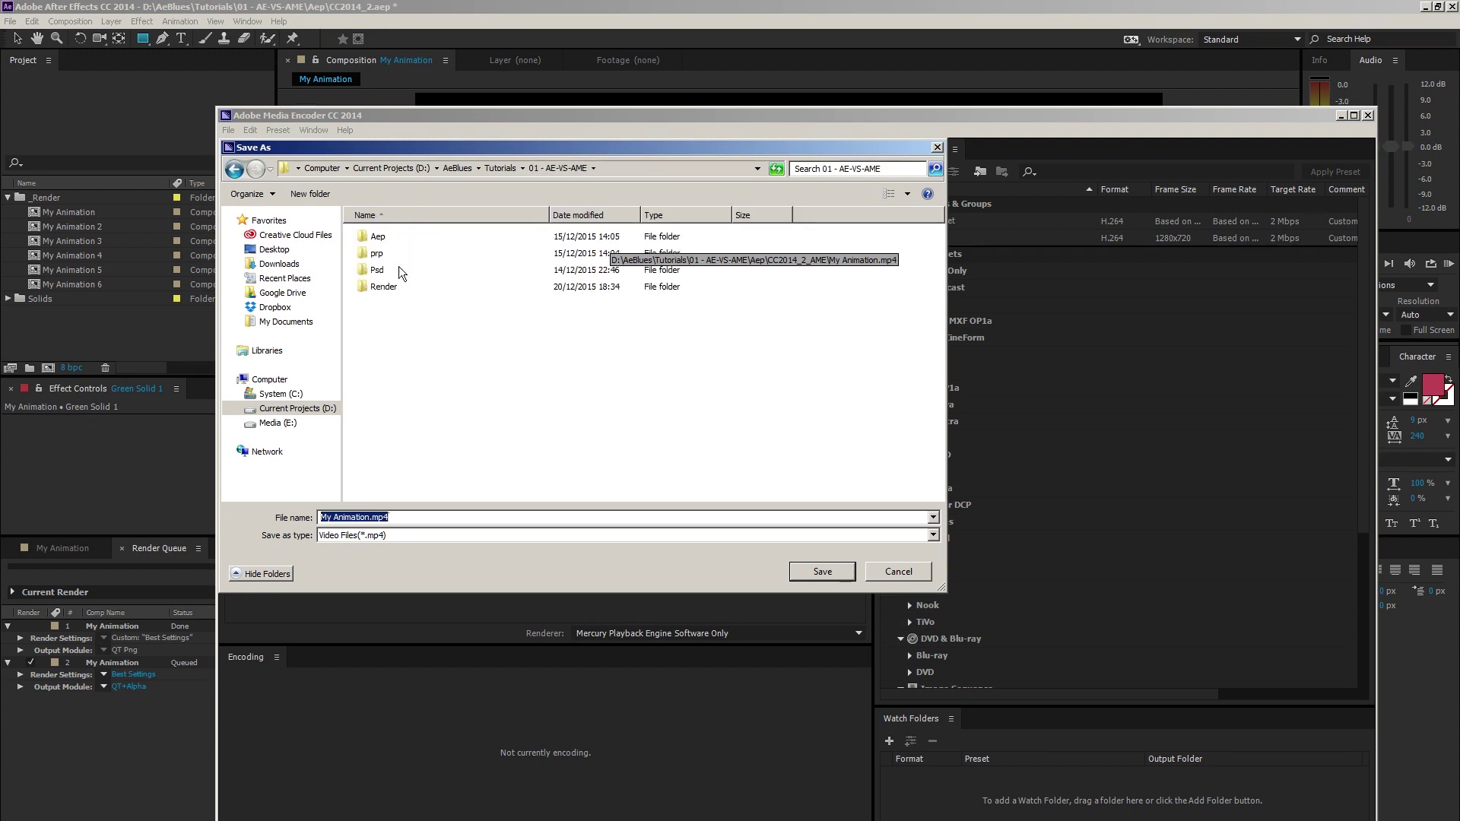
pyautogui.doubleClick(396, 281)
pyautogui.click(808, 573)
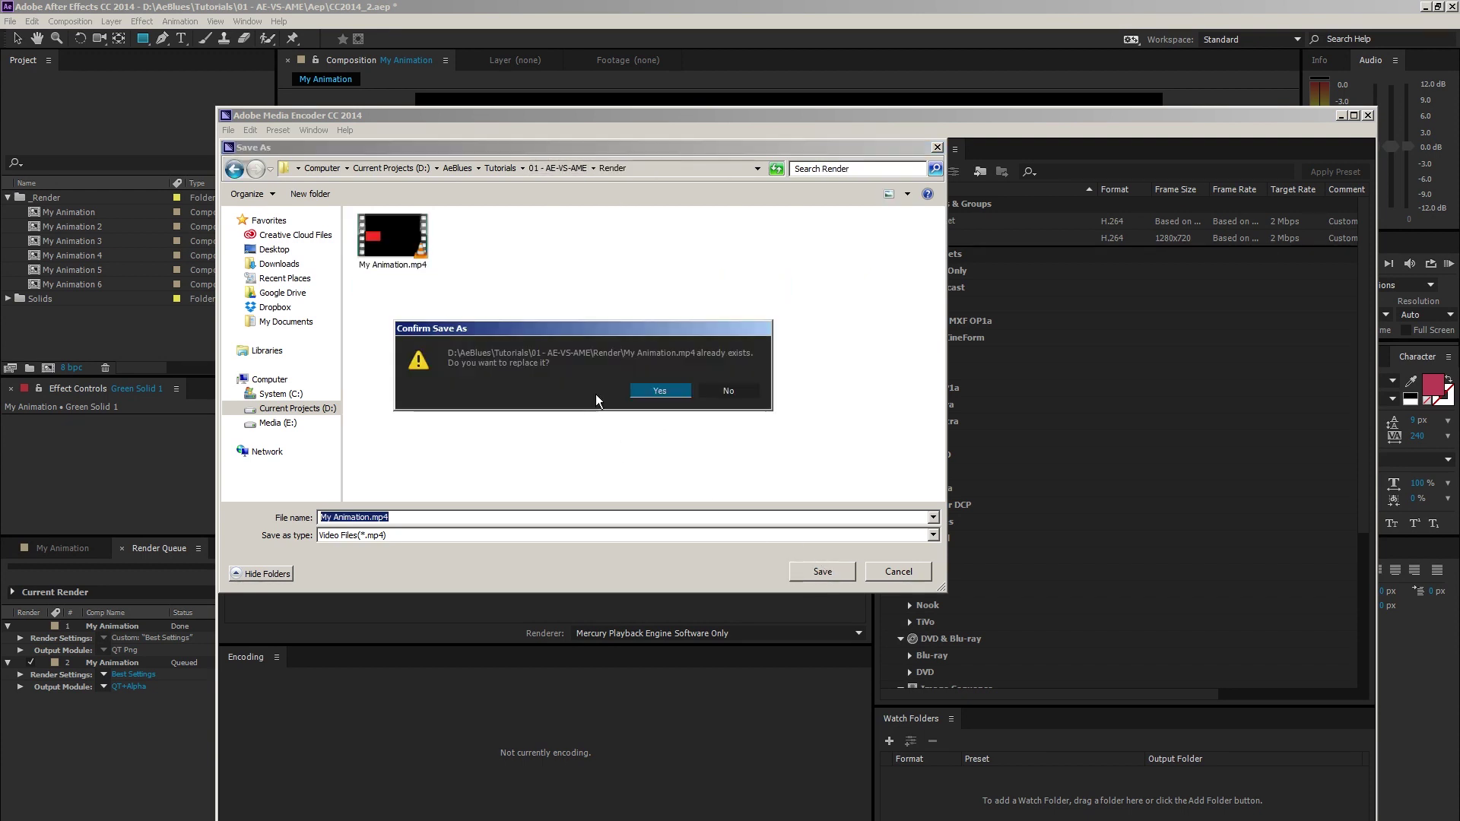
pyautogui.click(647, 390)
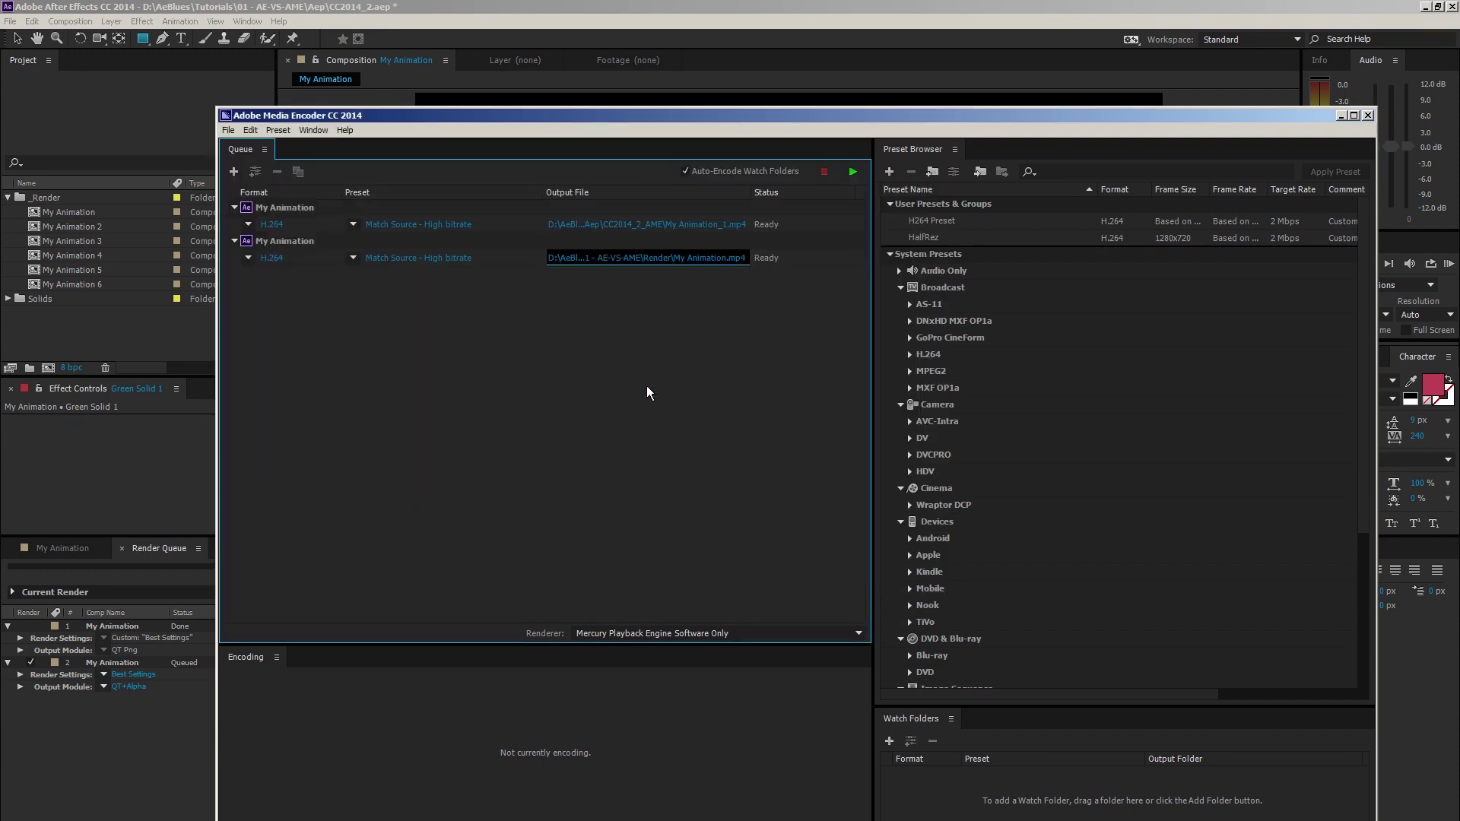
# Step: Add the My Animation 5 composition to the Media Encoder queue and save its output as My Animation 5.mp4 in the Render folder
pyautogui.click(93, 270)
pyautogui.hotkey('ctrl', 'alt', 'm')
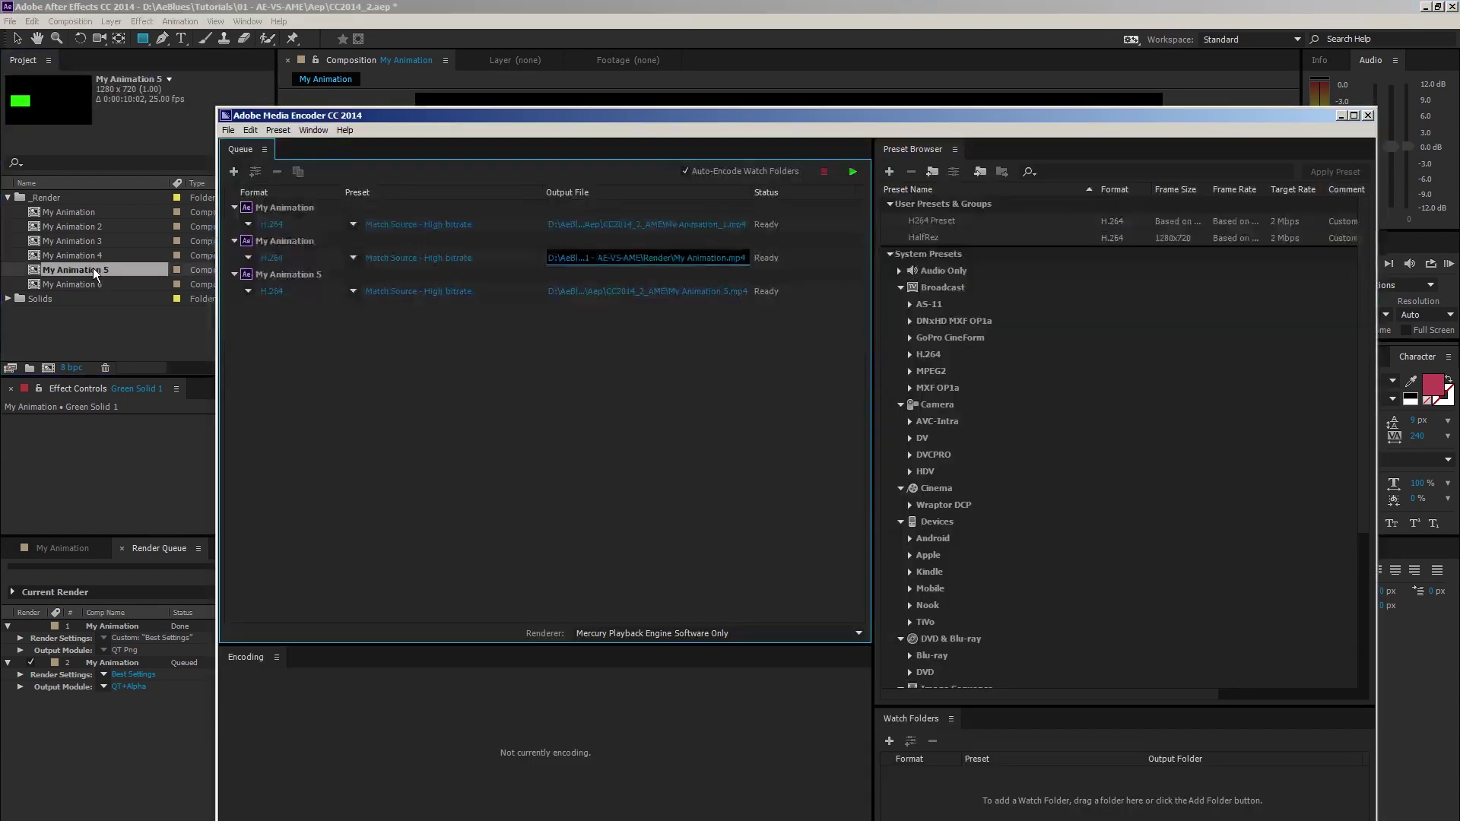
pyautogui.click(598, 292)
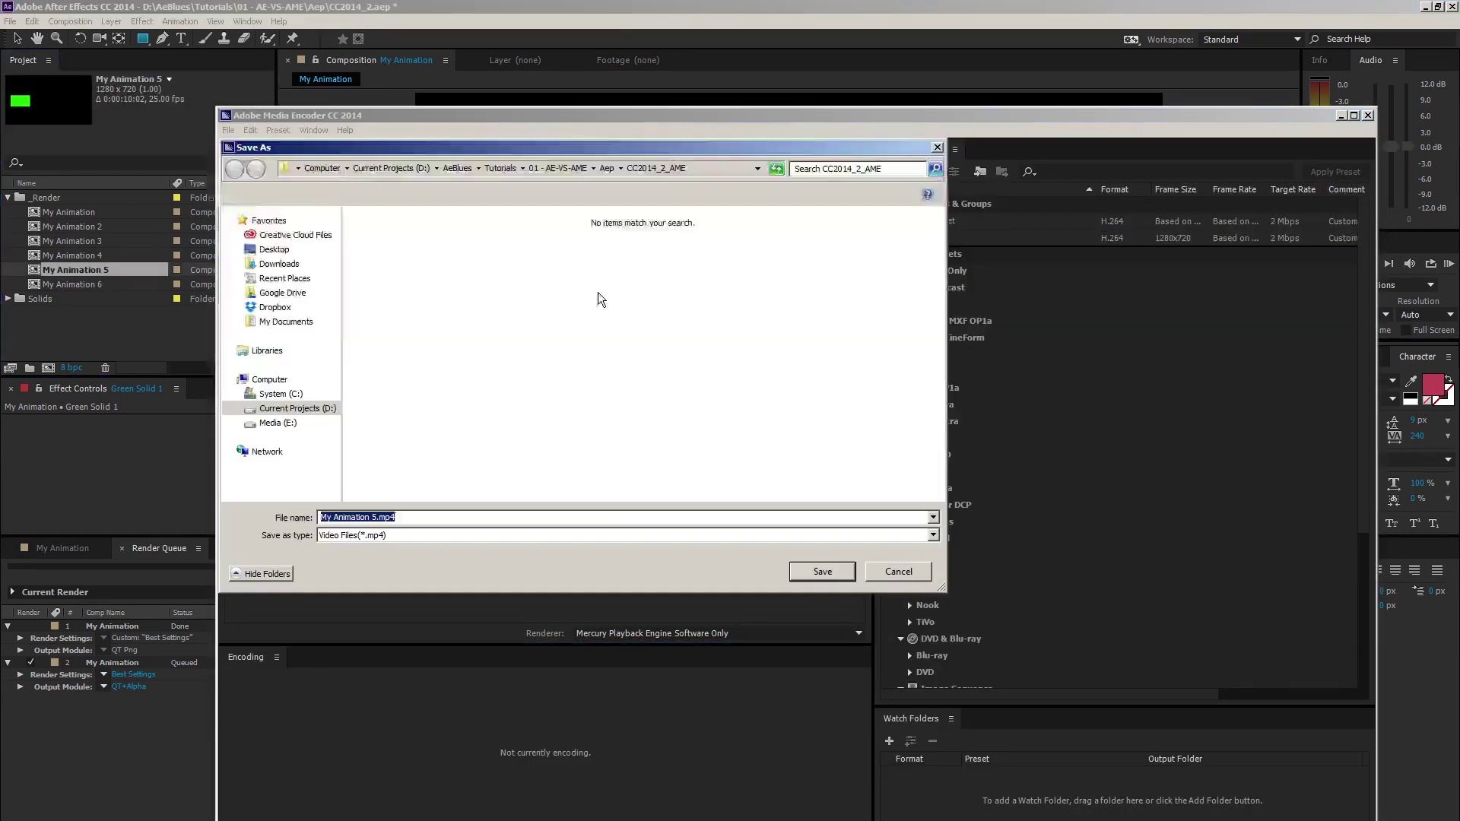
pyautogui.click(541, 165)
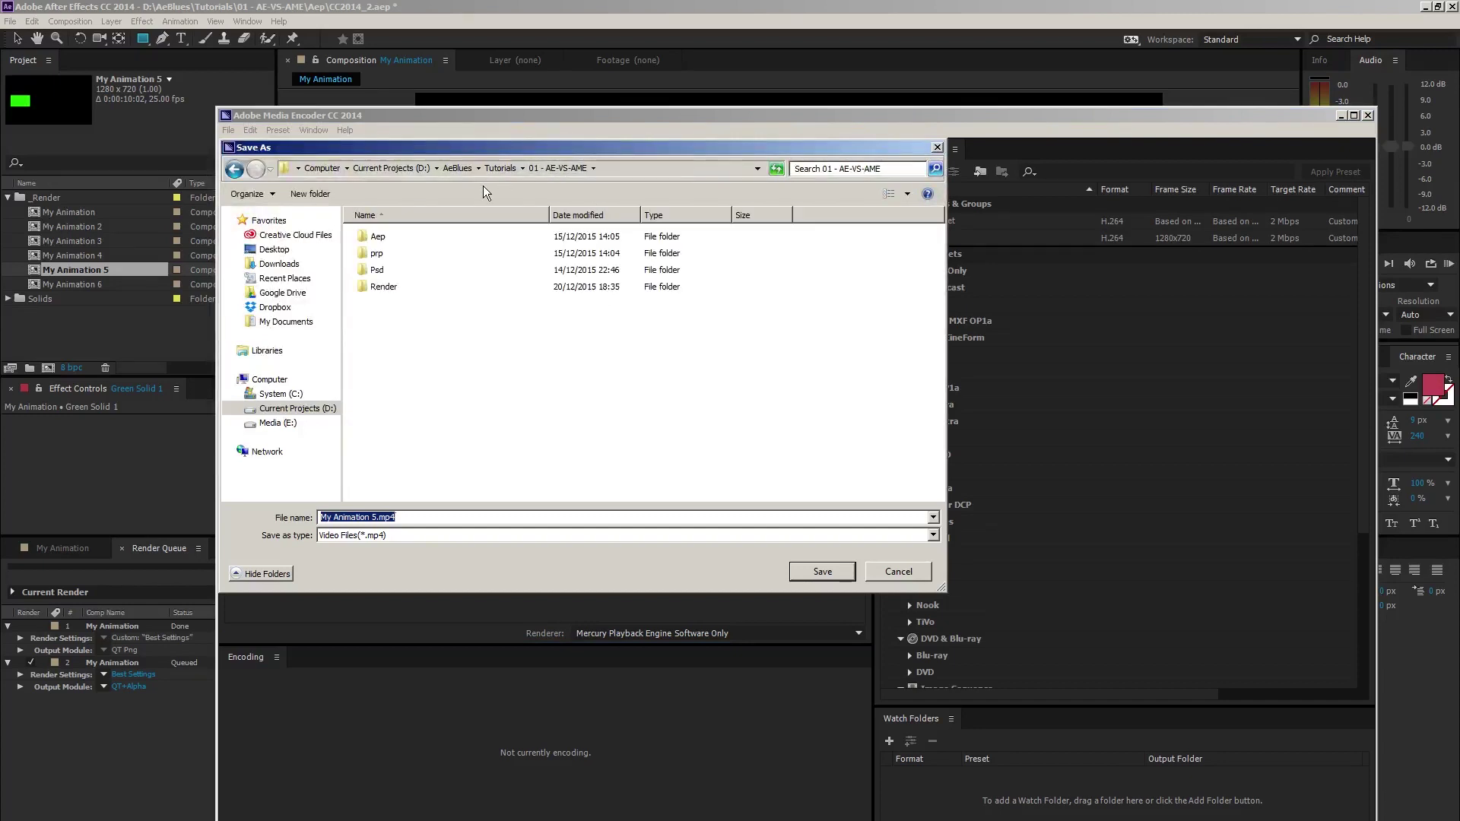
pyautogui.doubleClick(390, 286)
pyautogui.click(822, 572)
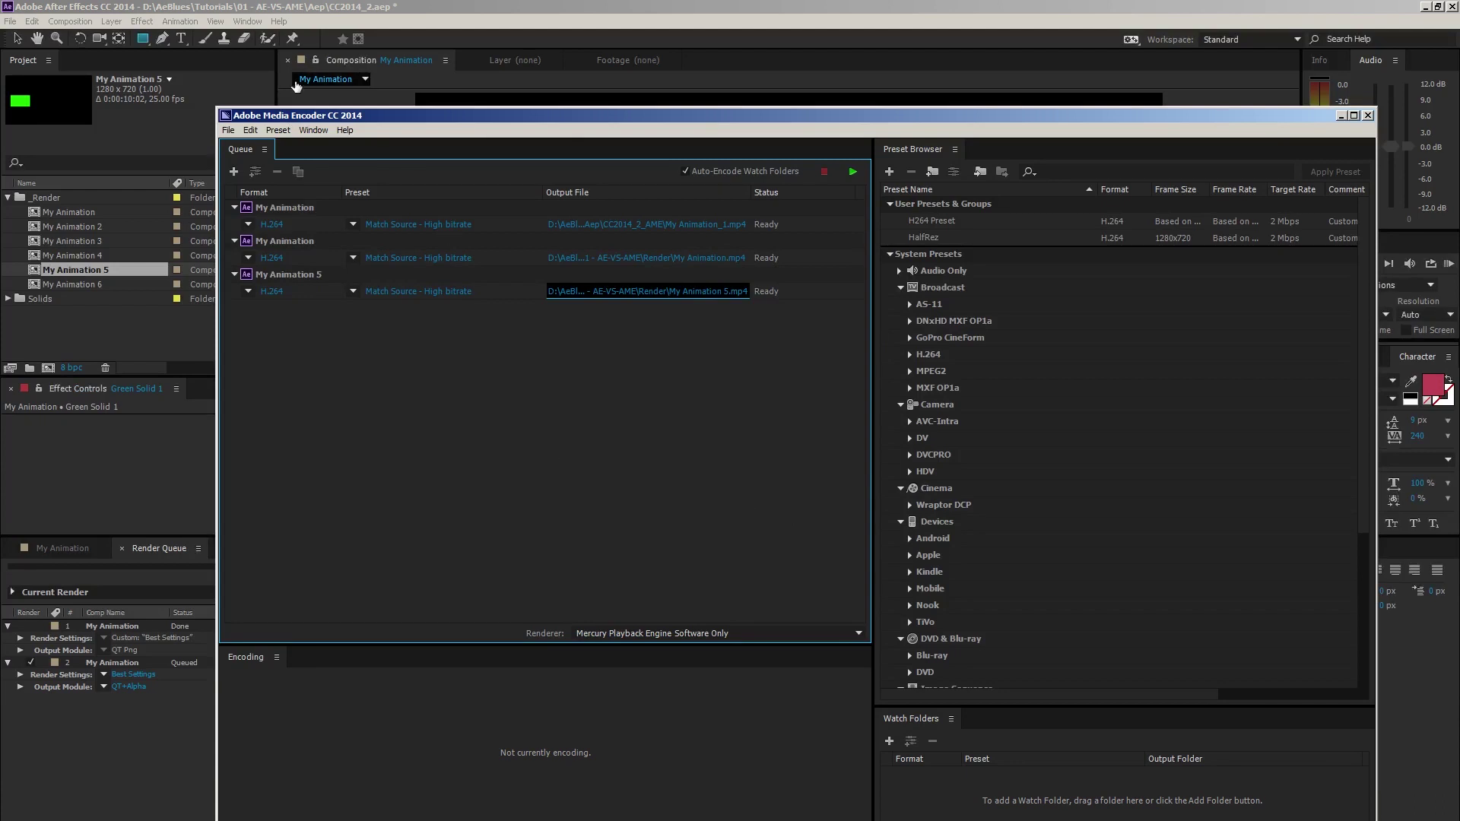
# Step: Open the Media Encoder preferences
pyautogui.click(250, 130)
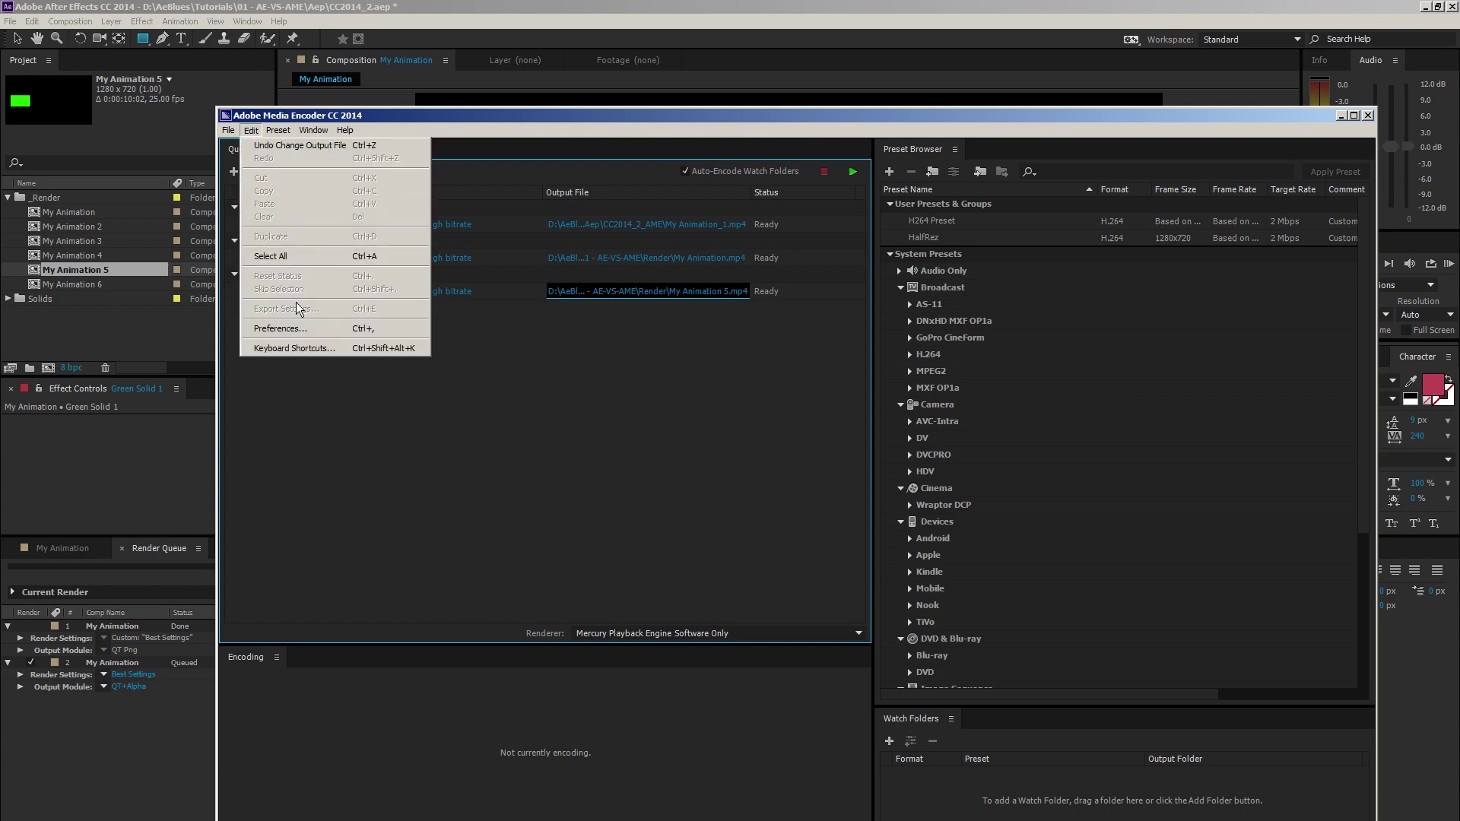
pyautogui.click(290, 327)
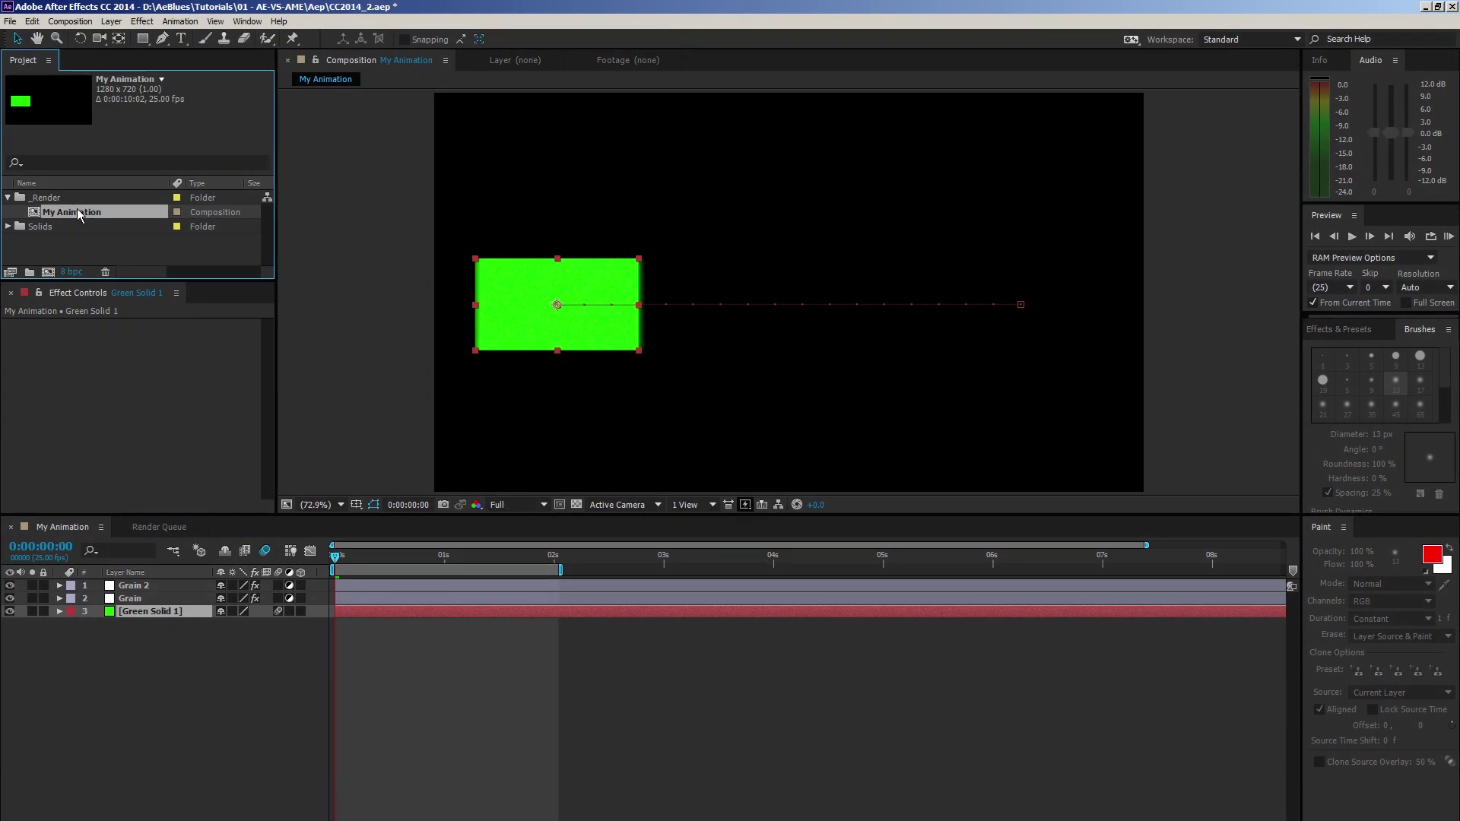
# Step: Add the My Animation composition to the After Effects render queue and render it
pyautogui.hotkey('ctrl', 'm')
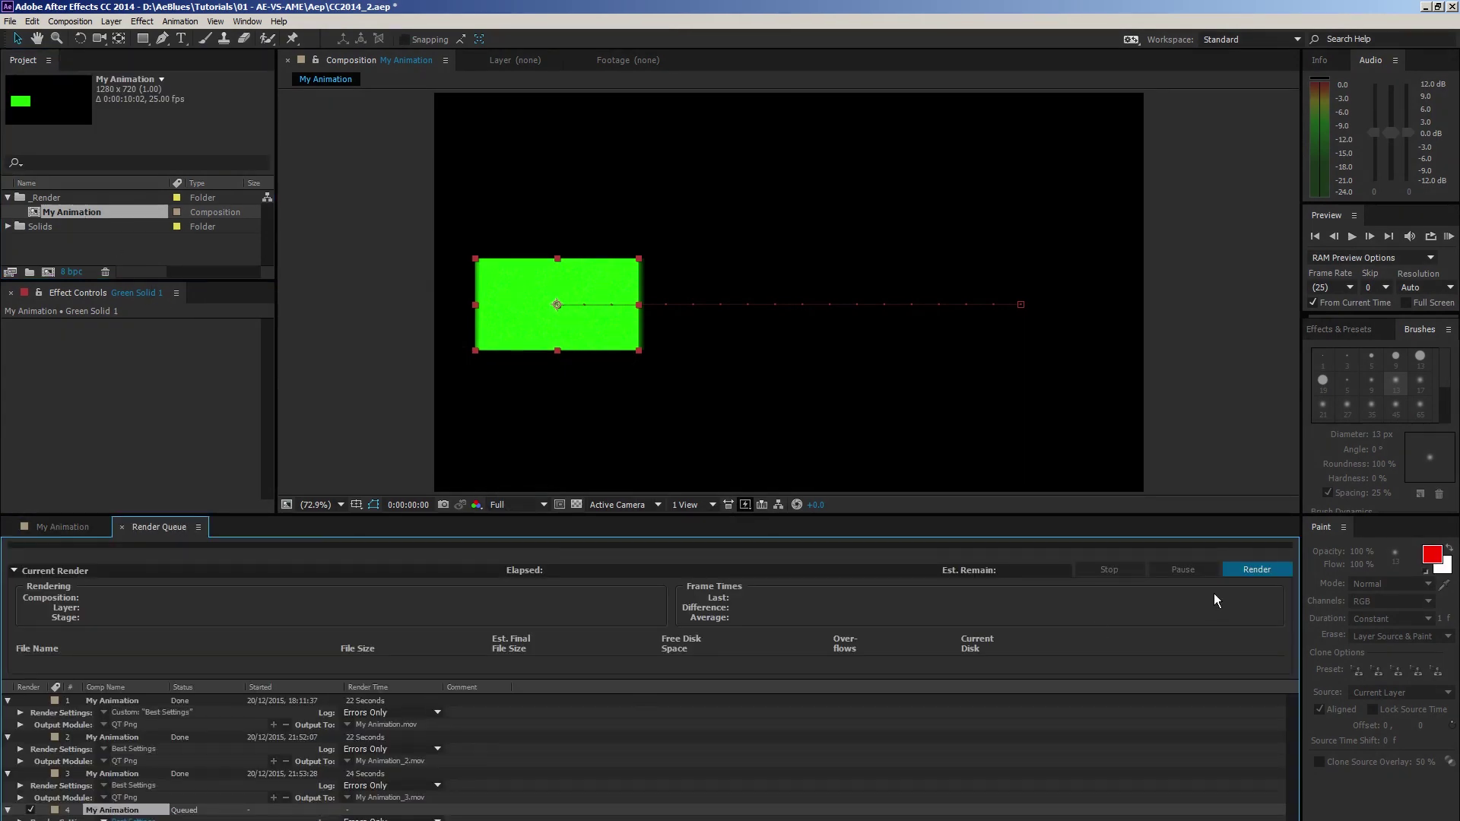
pyautogui.click(1256, 569)
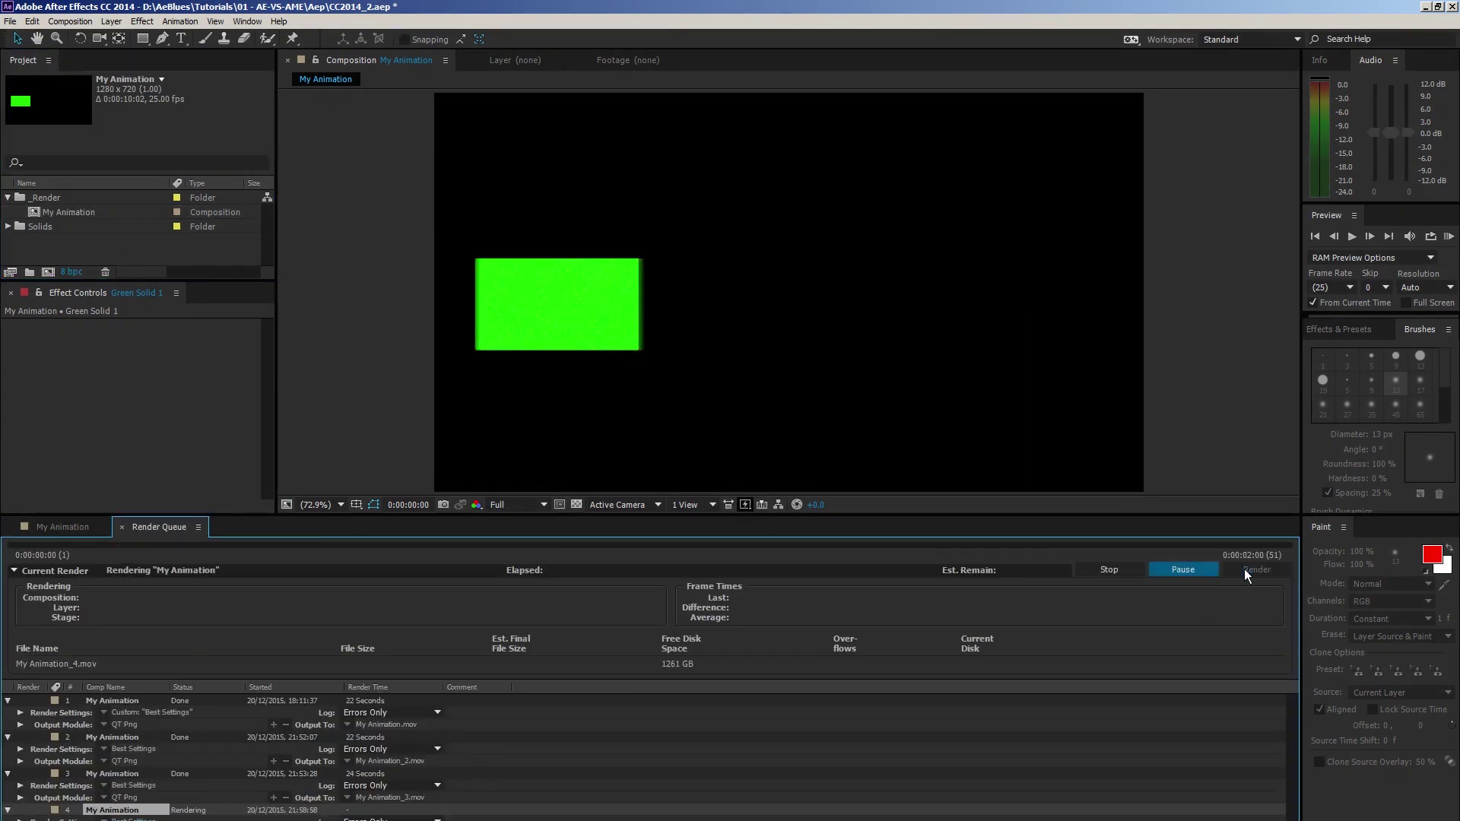
pyautogui.click(14, 571)
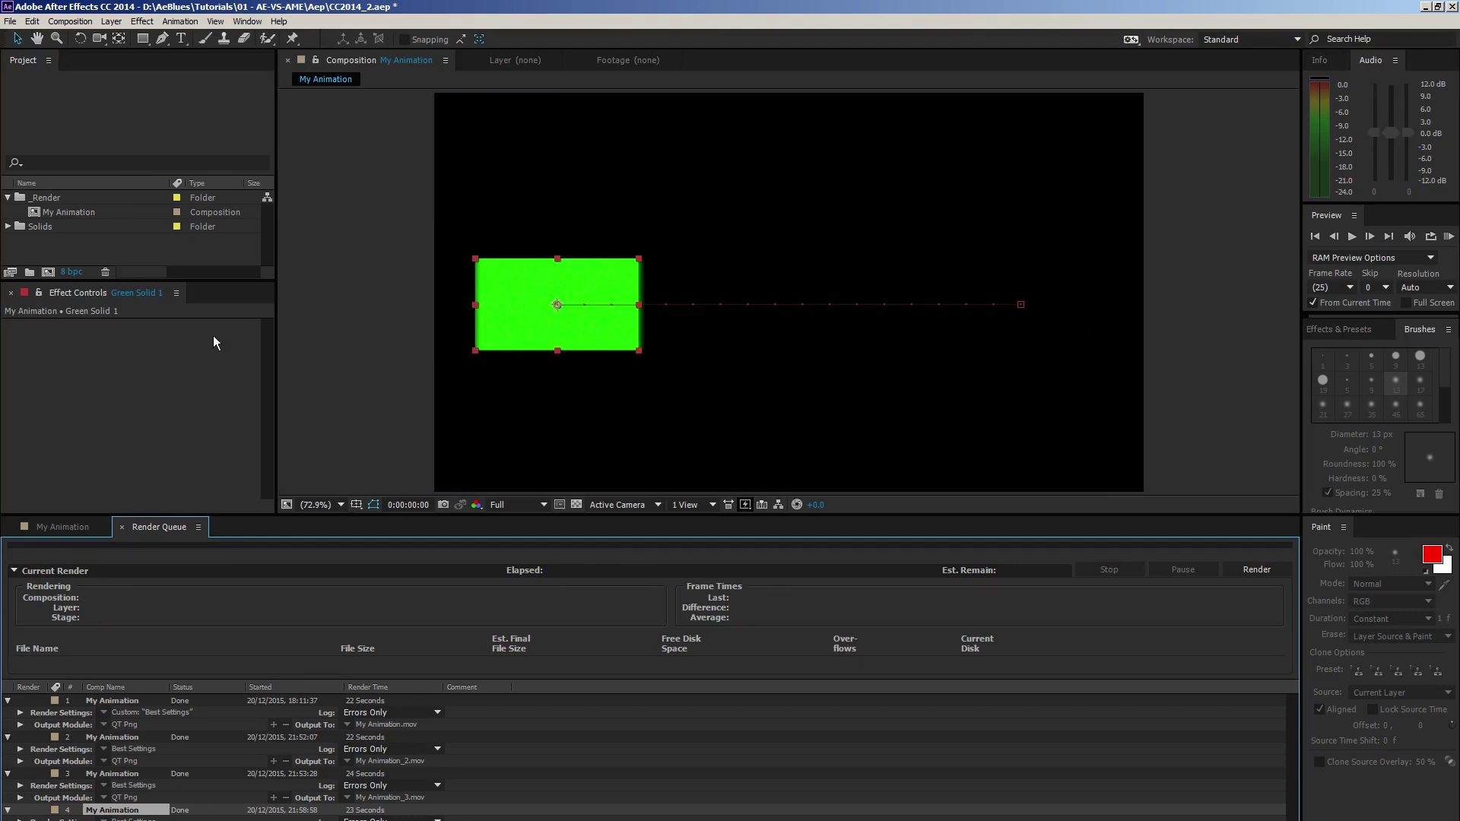
# Step: Send the My Animation composition to the Media Encoder queue and start encoding
pyautogui.click(70, 211)
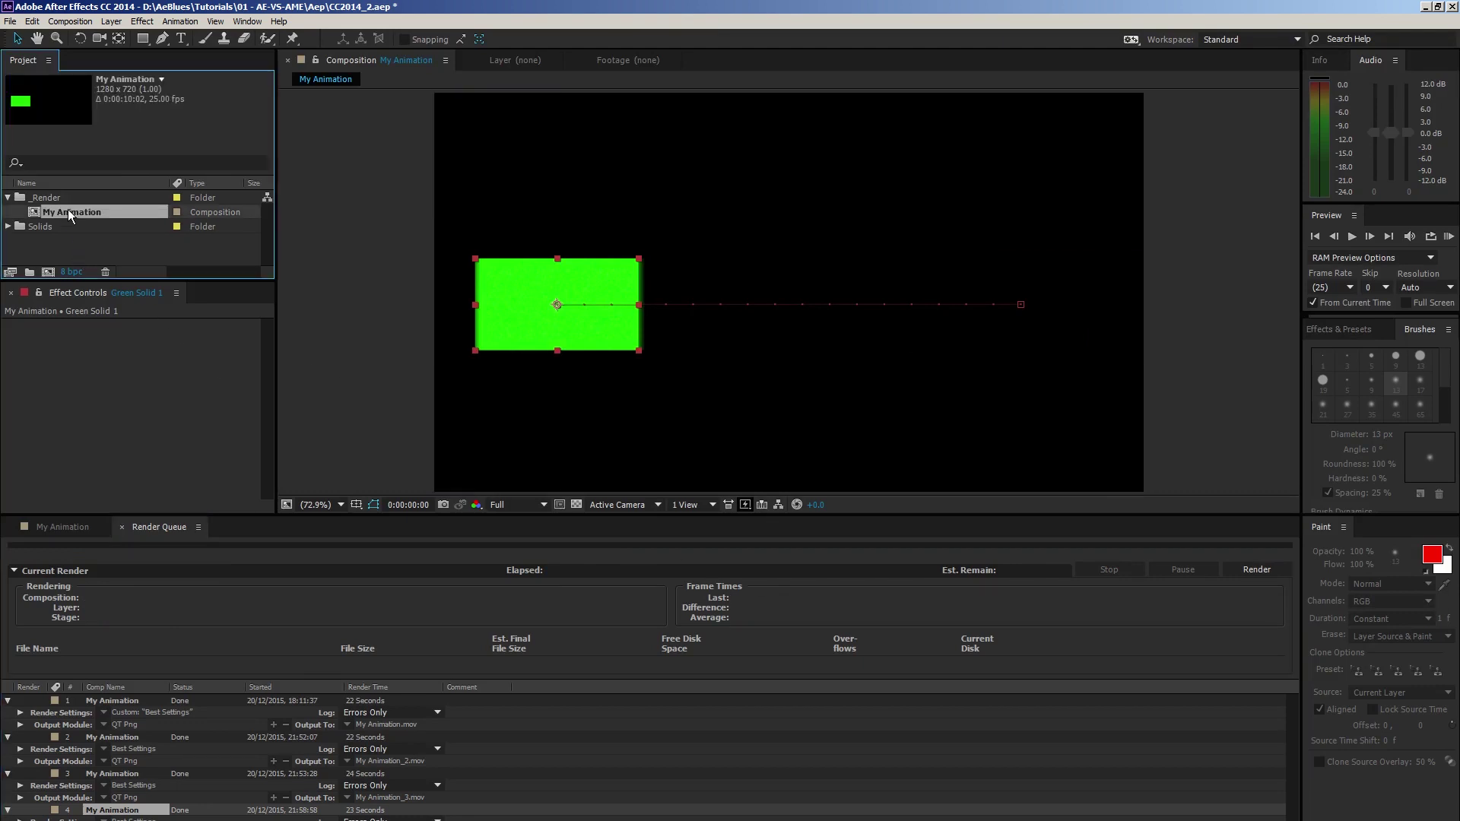
pyautogui.hotkey('ctrl', 'alt', 'm')
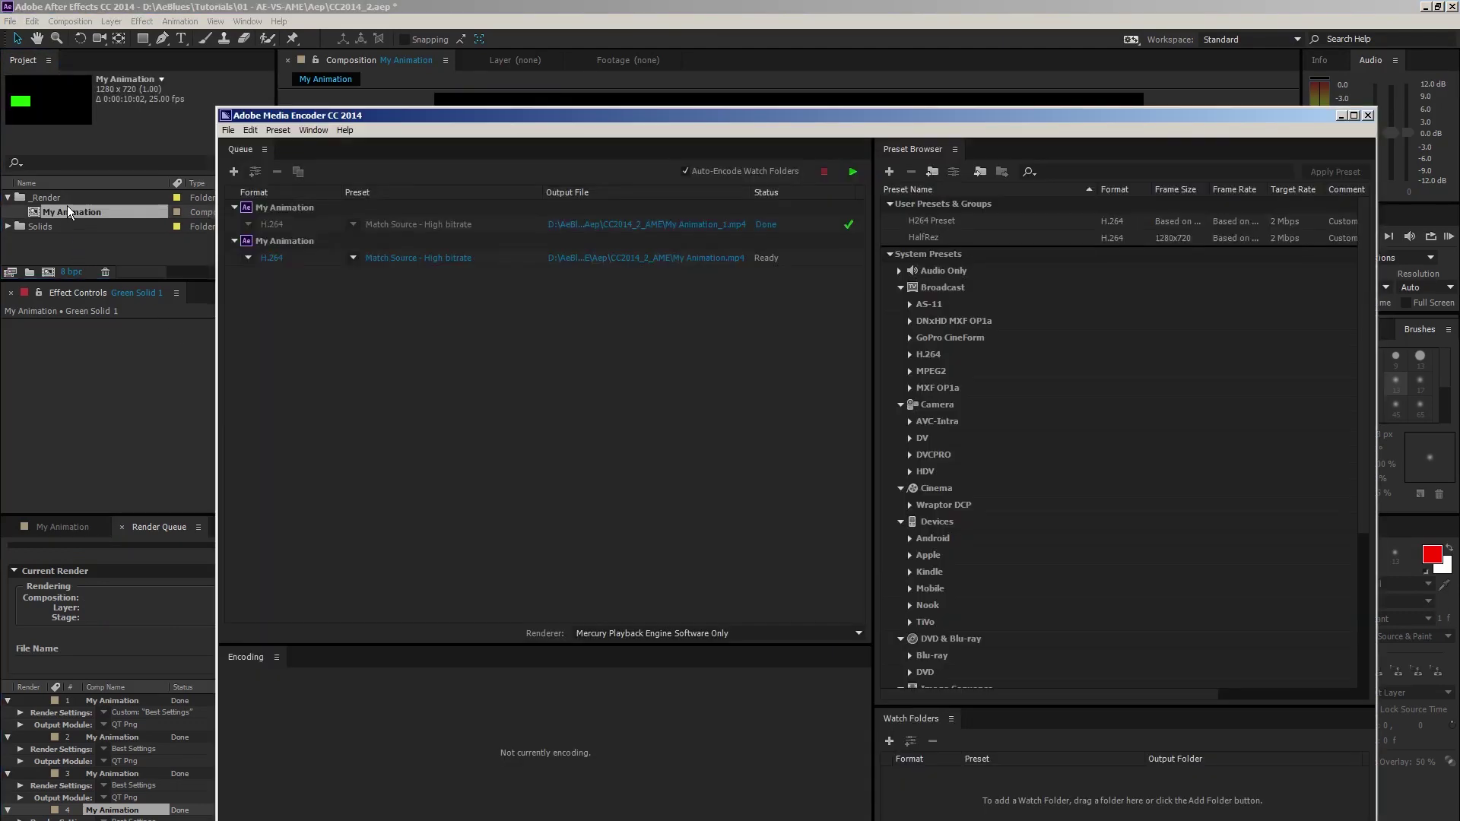
pyautogui.click(853, 171)
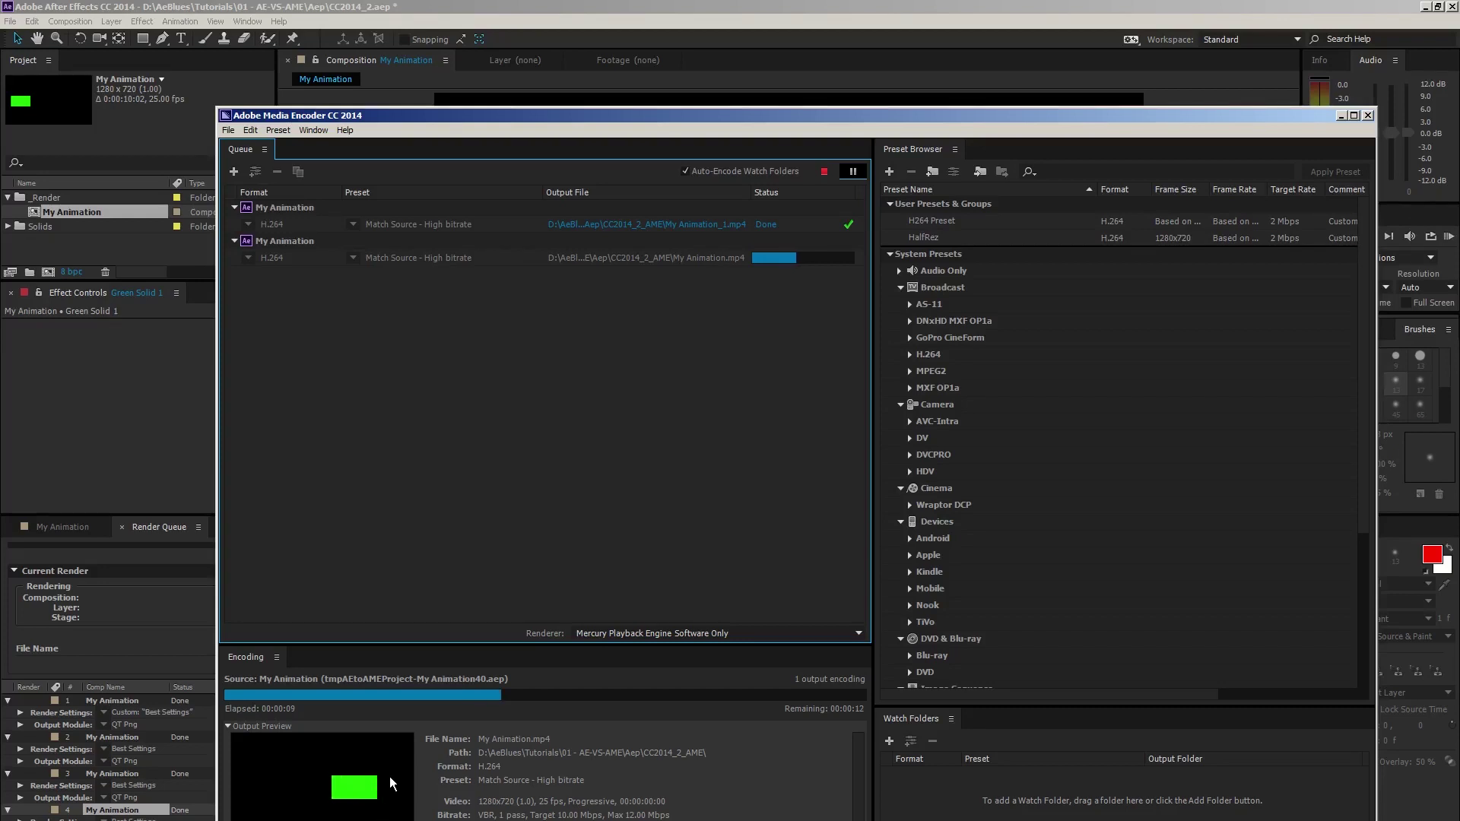
# Step: Return to the After Effects render queue and review the status and render times of the finished My Animation items
pyautogui.click(161, 629)
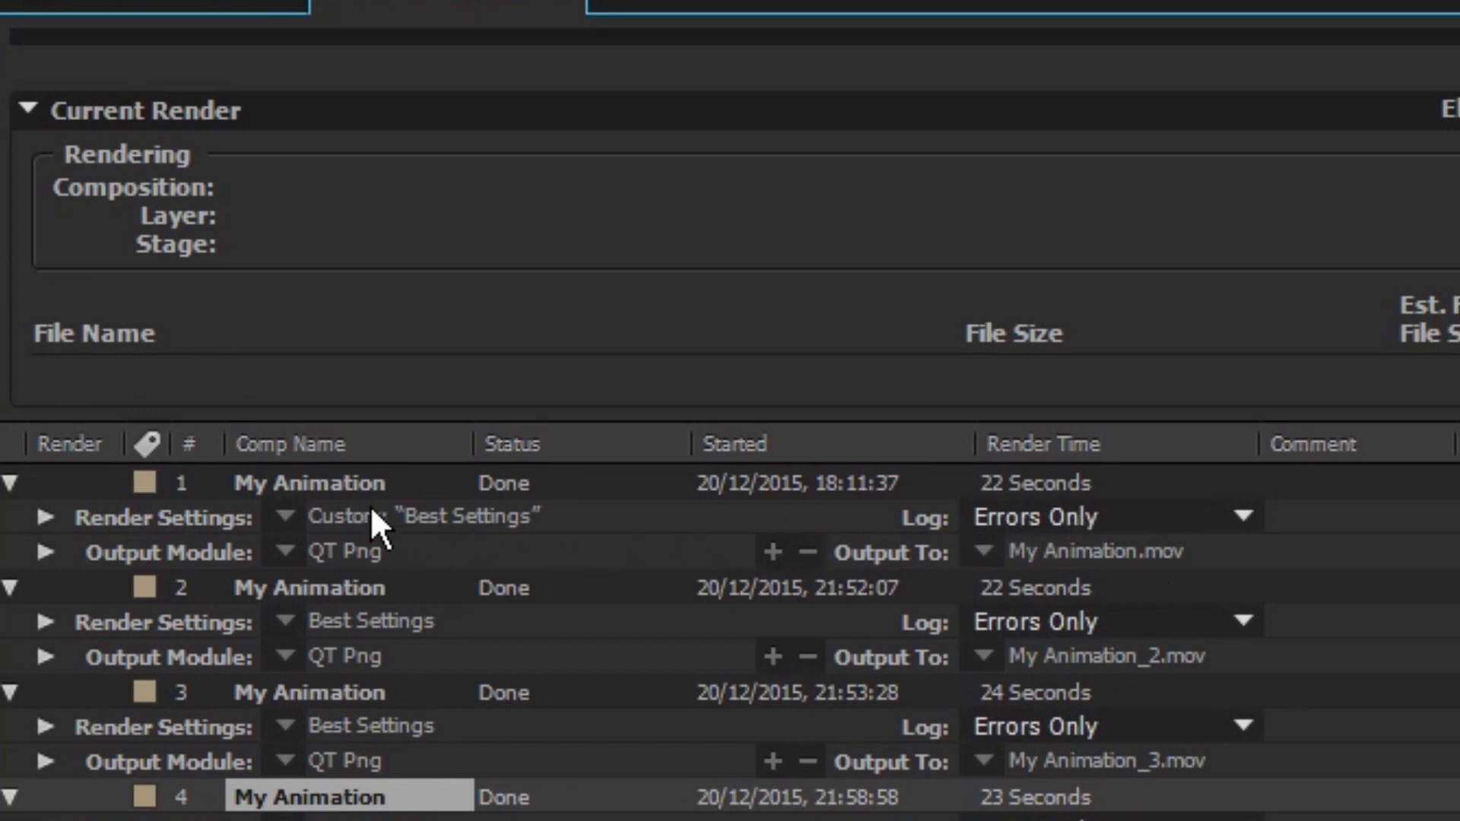
pyautogui.click(340, 494)
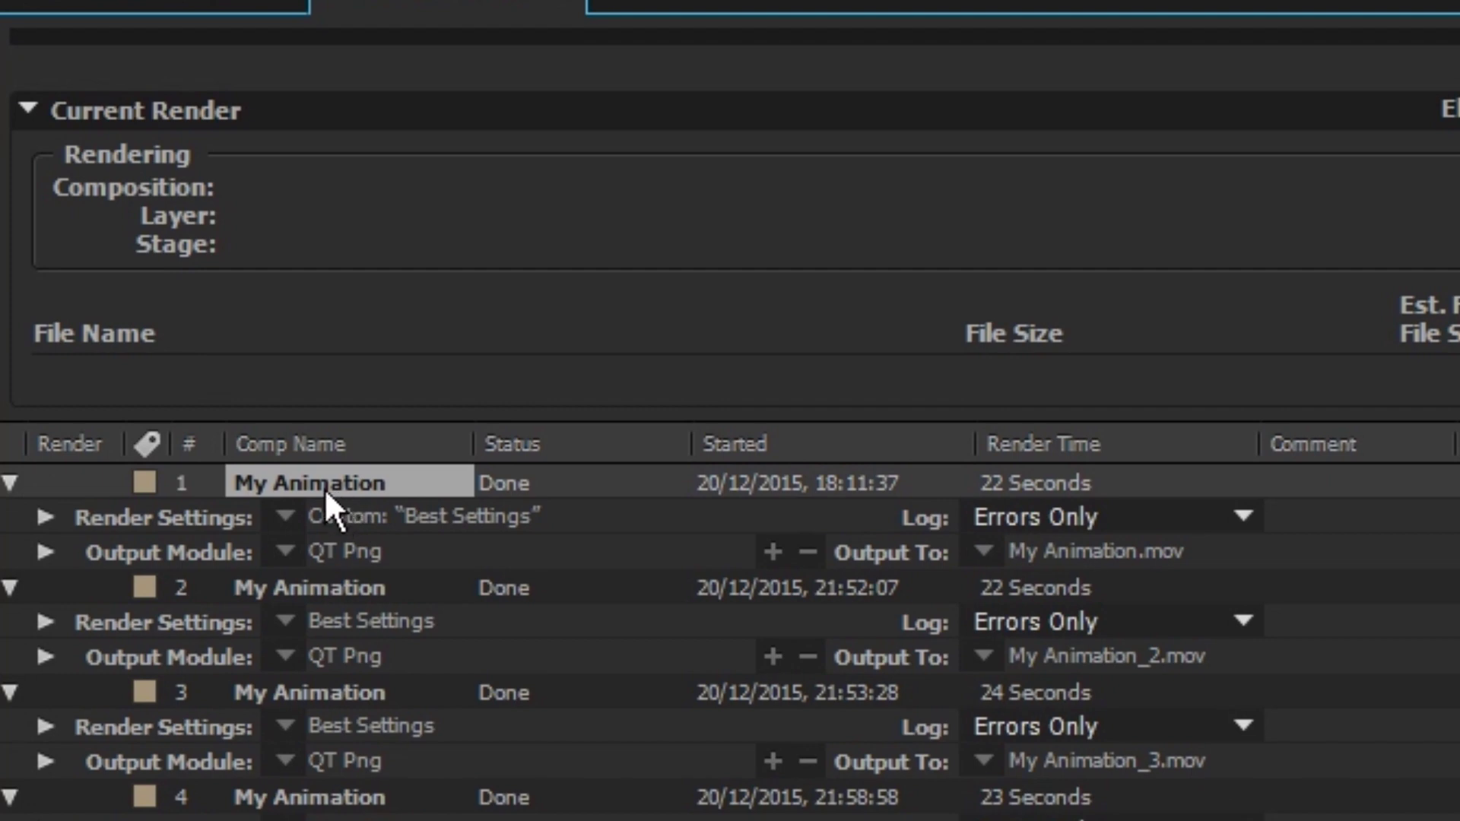
pyautogui.doubleClick(324, 487)
pyautogui.scroll(-1, 1036, 613)
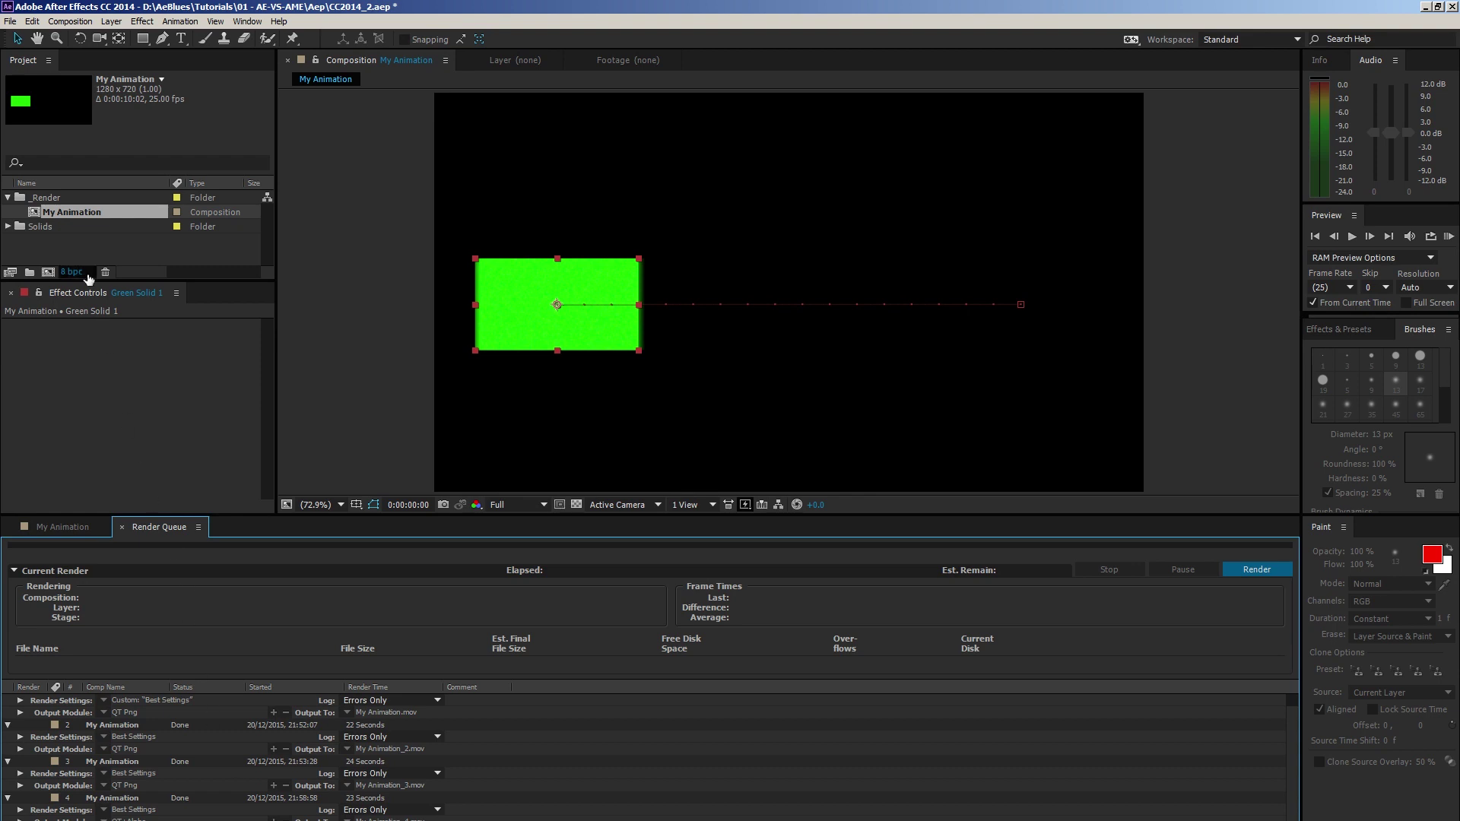
# Step: Add another My Animation job to the Media Encoder queue from the project's composition
pyautogui.click(84, 249)
pyautogui.click(82, 212)
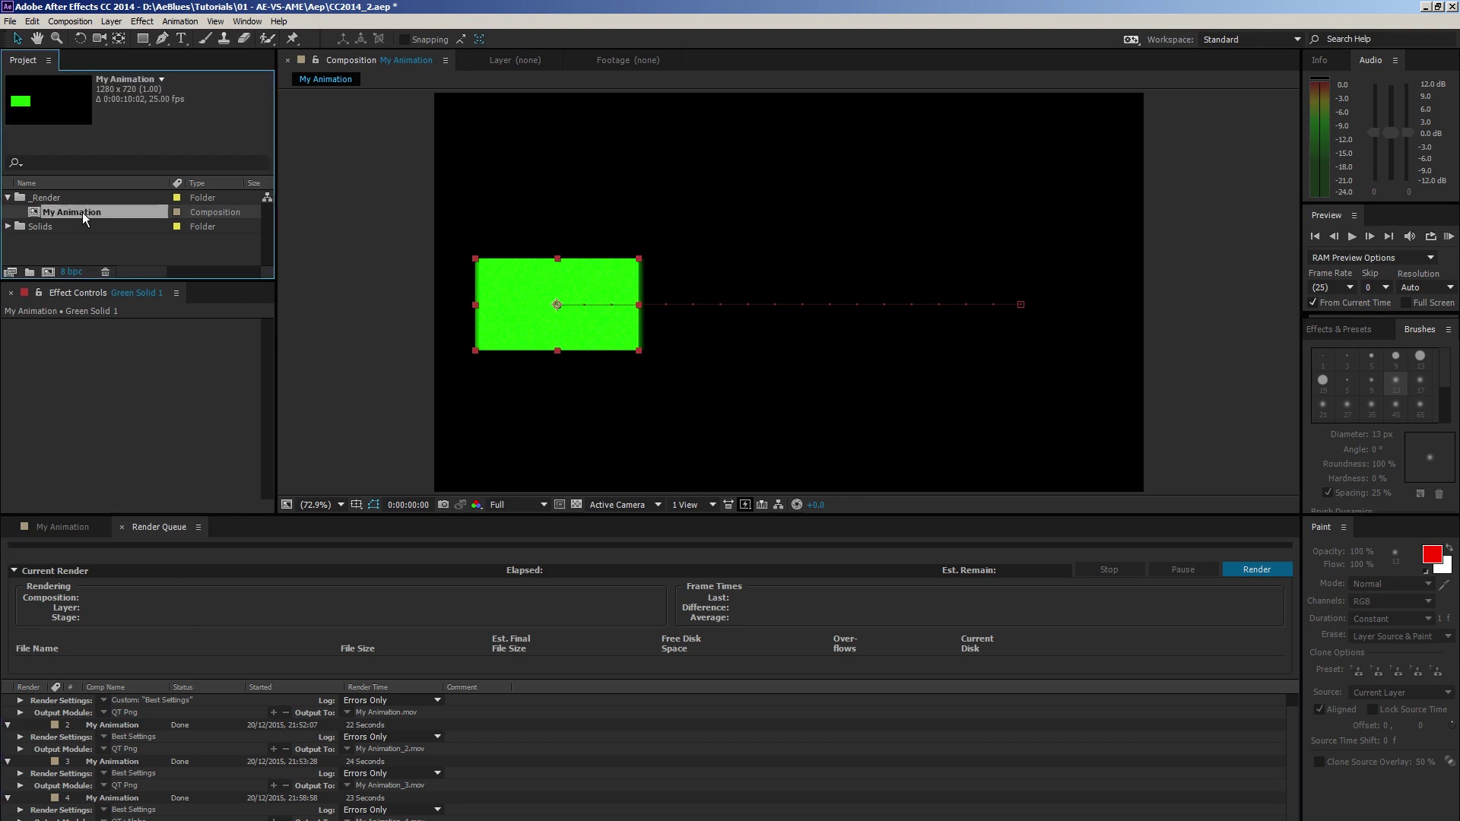
pyautogui.hotkey('ctrl', 'alt', 'm')
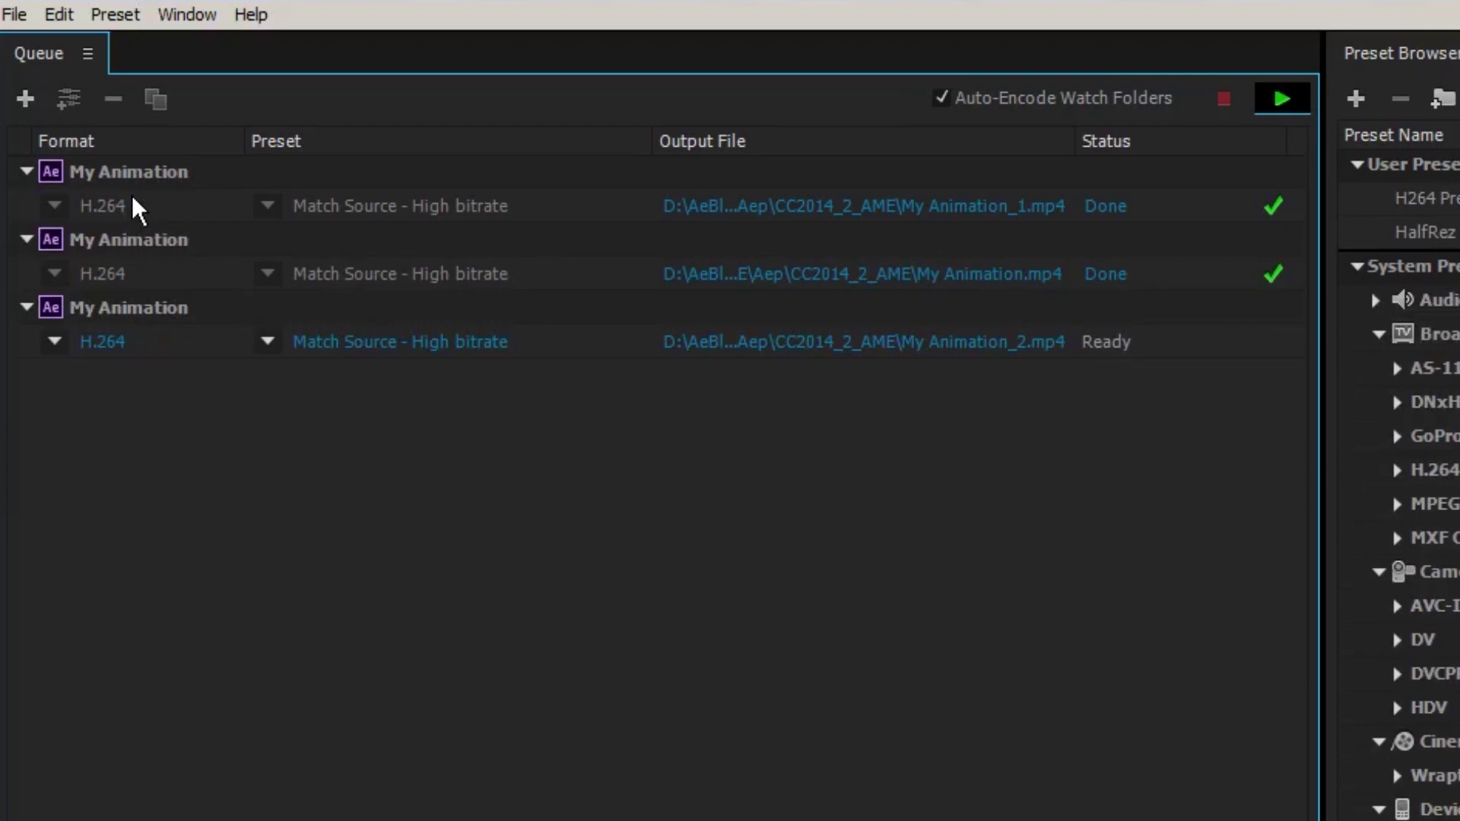
# Step: Select the first finished Media Encoder job and check the preference for removing completed files from the queue on exit
pyautogui.click(149, 166)
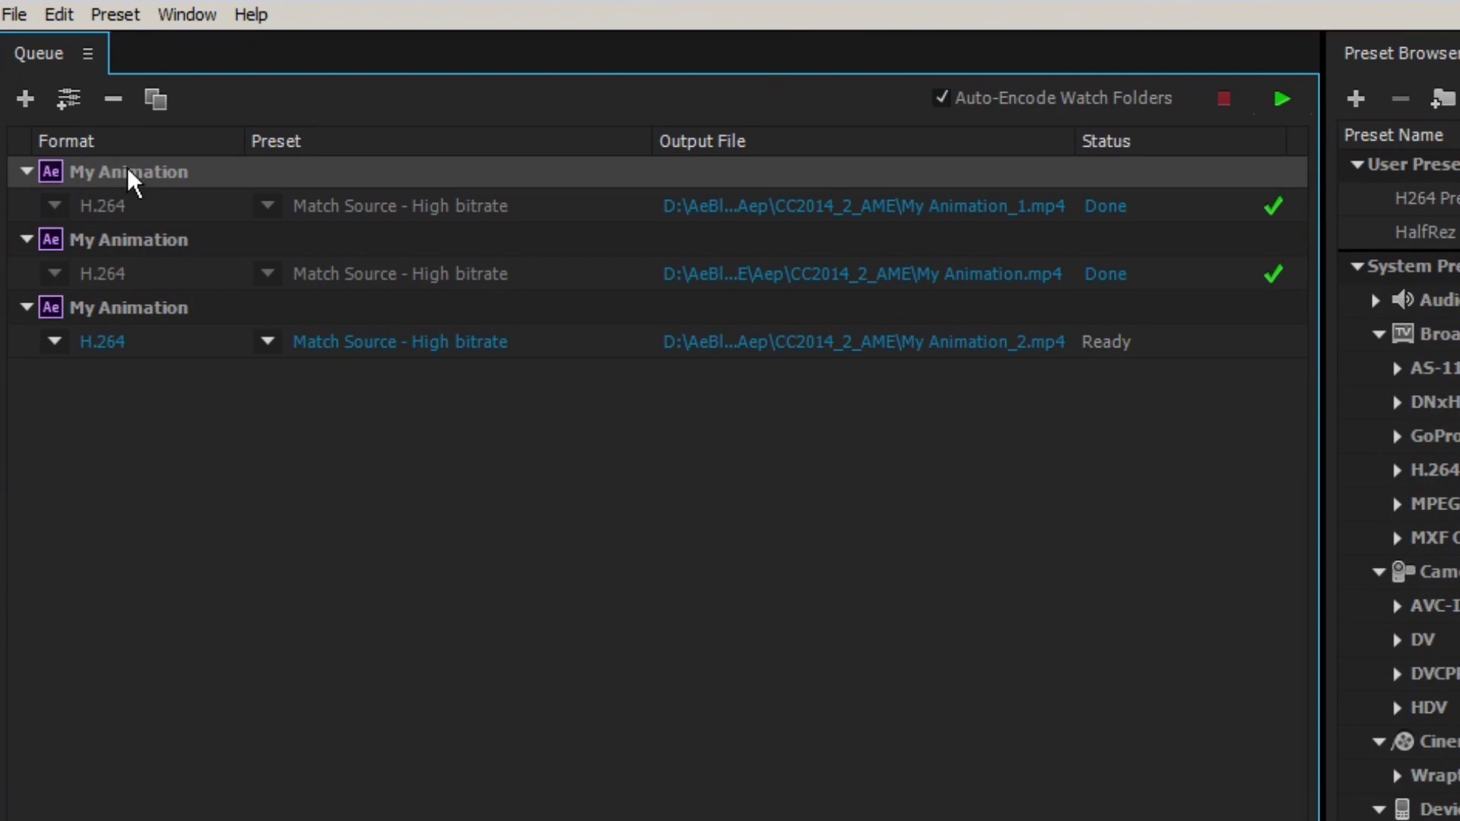
pyautogui.click(59, 14)
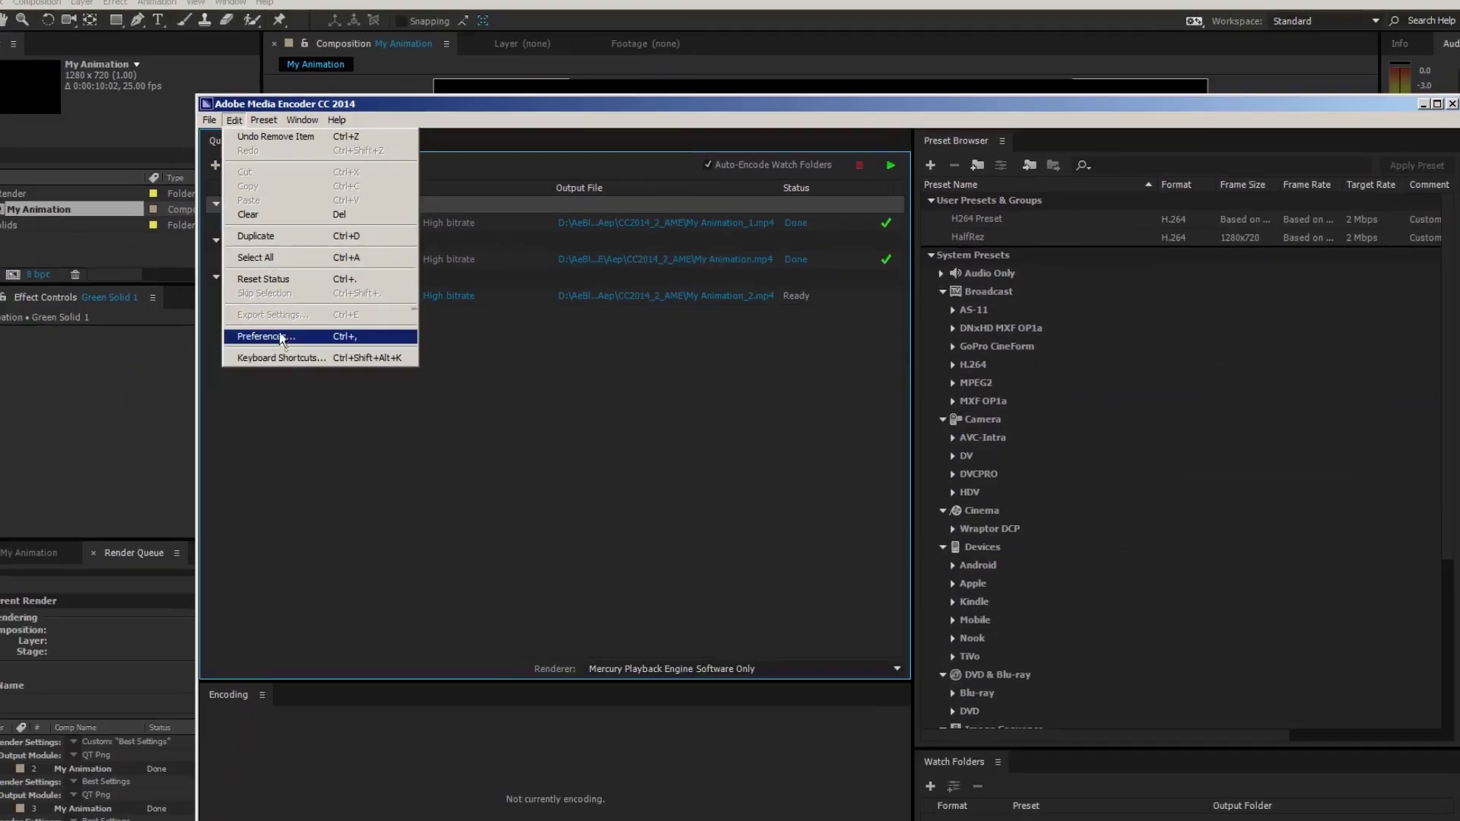
pyautogui.click(282, 338)
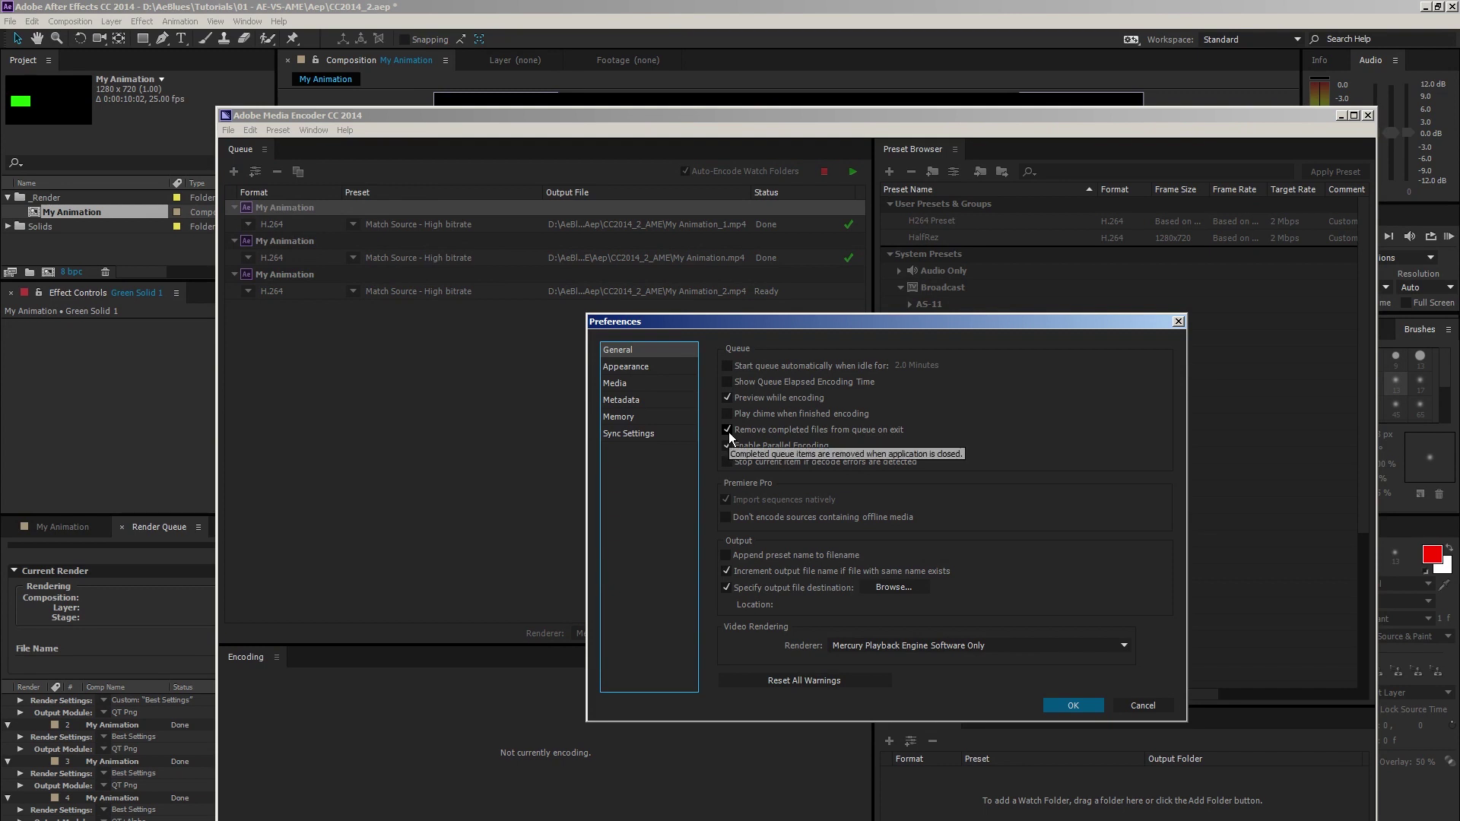
pyautogui.click(1073, 705)
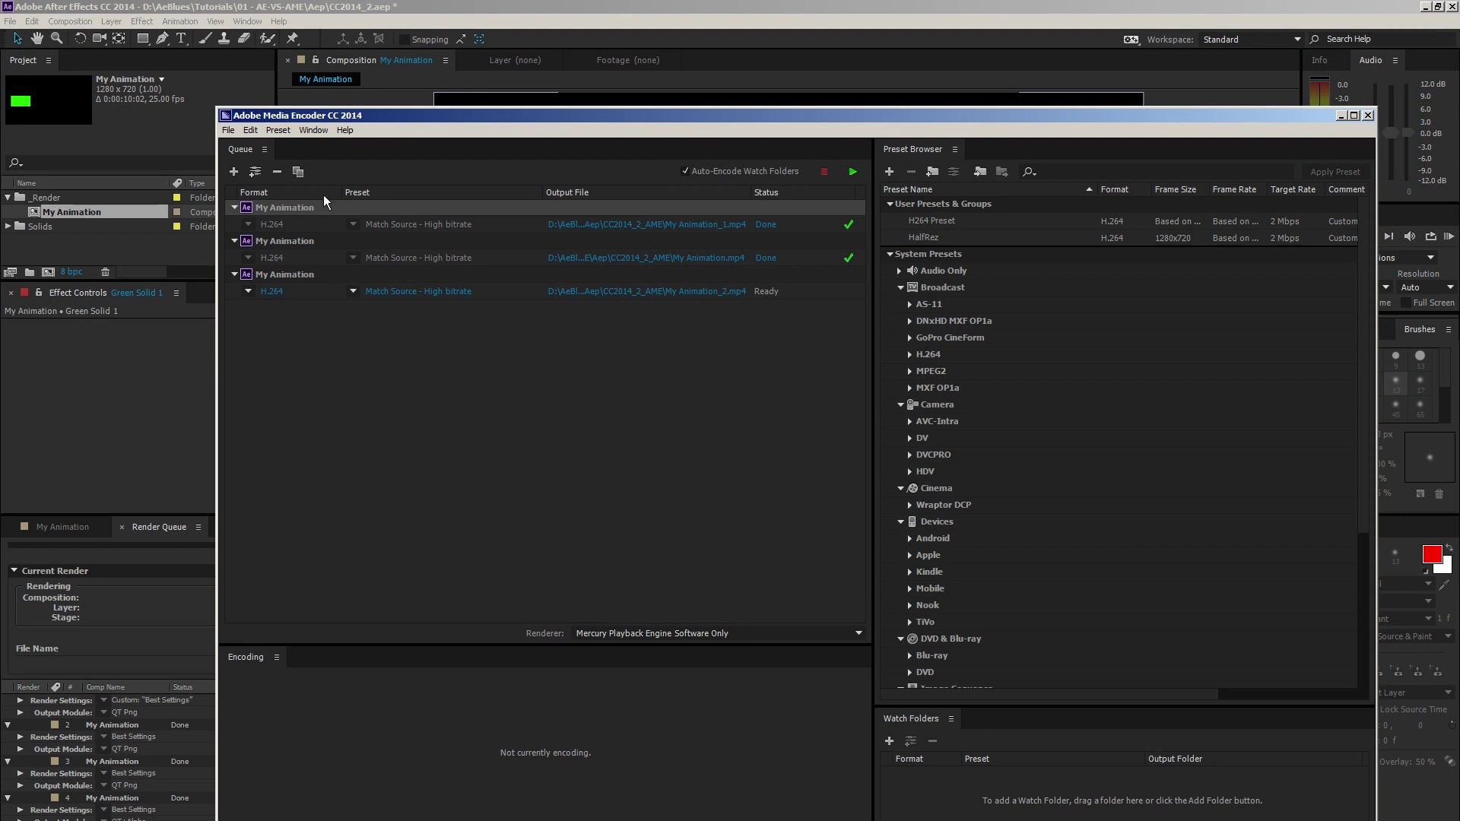
# Step: Open the Media Encoder encoding log and read through its source, output, preset and encoding time entries
pyautogui.click(229, 131)
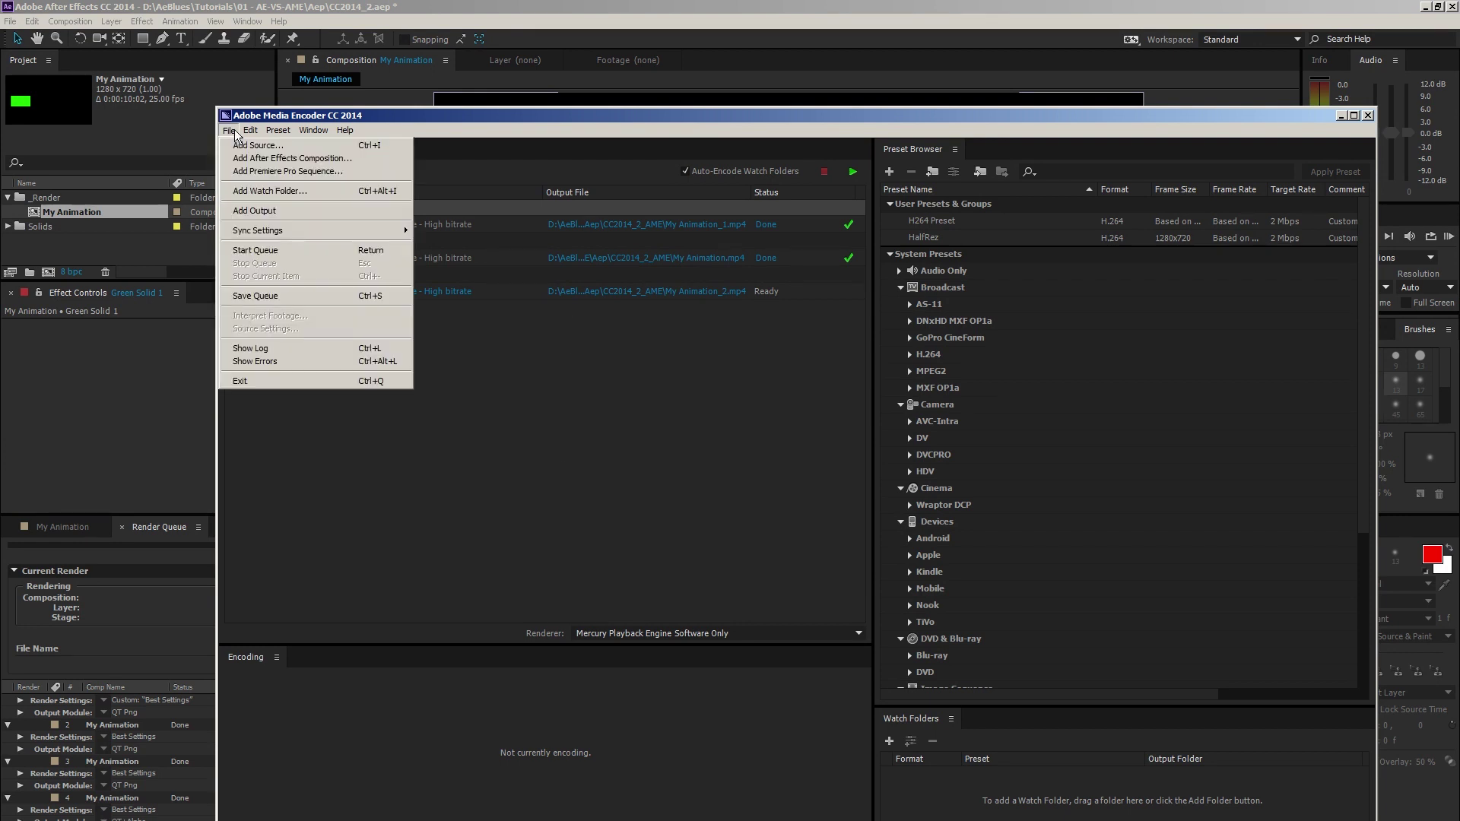
pyautogui.click(258, 349)
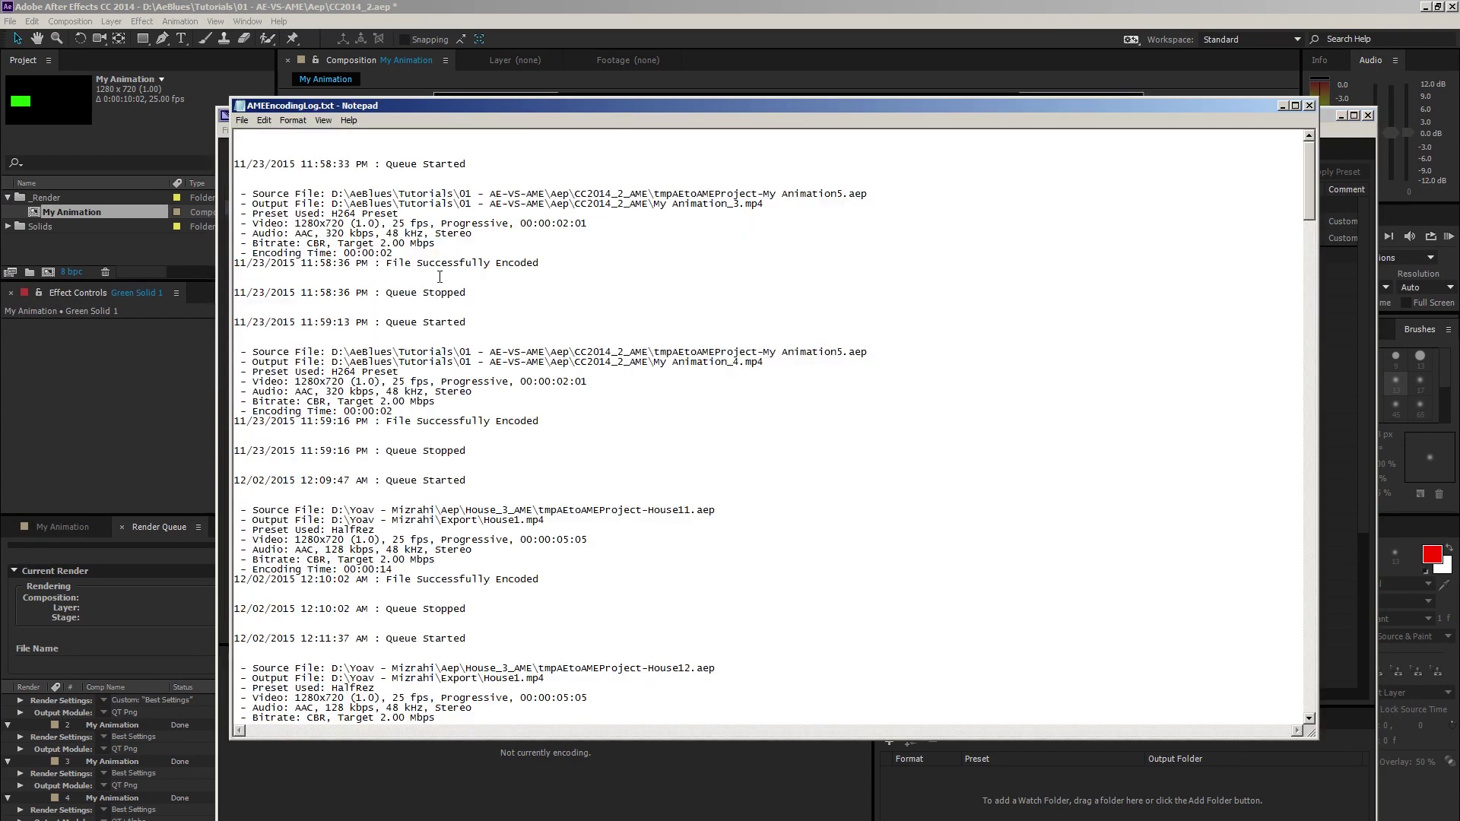
pyautogui.scroll(-6, 439, 276)
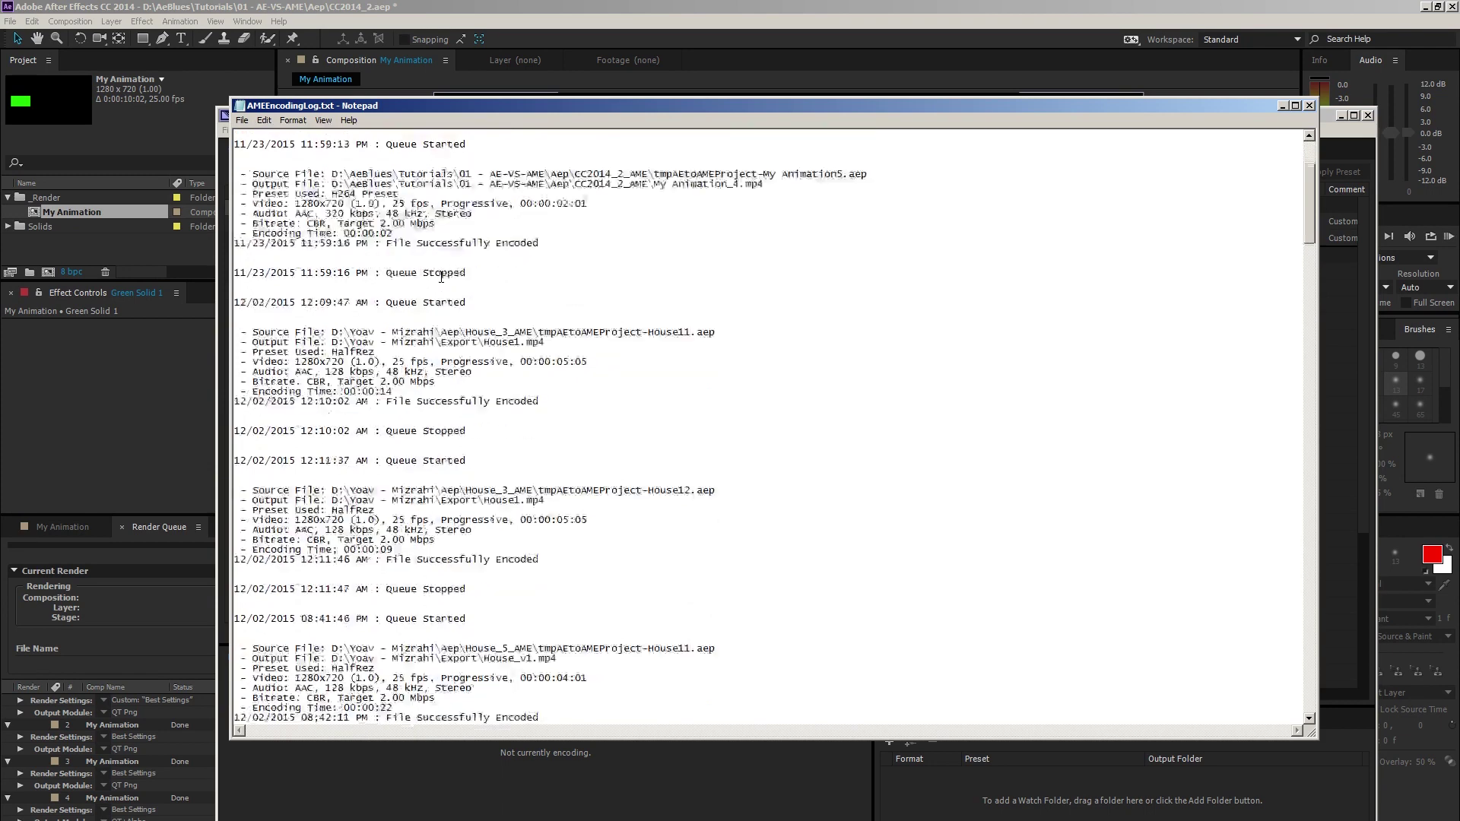
pyautogui.scroll(-7, 441, 277)
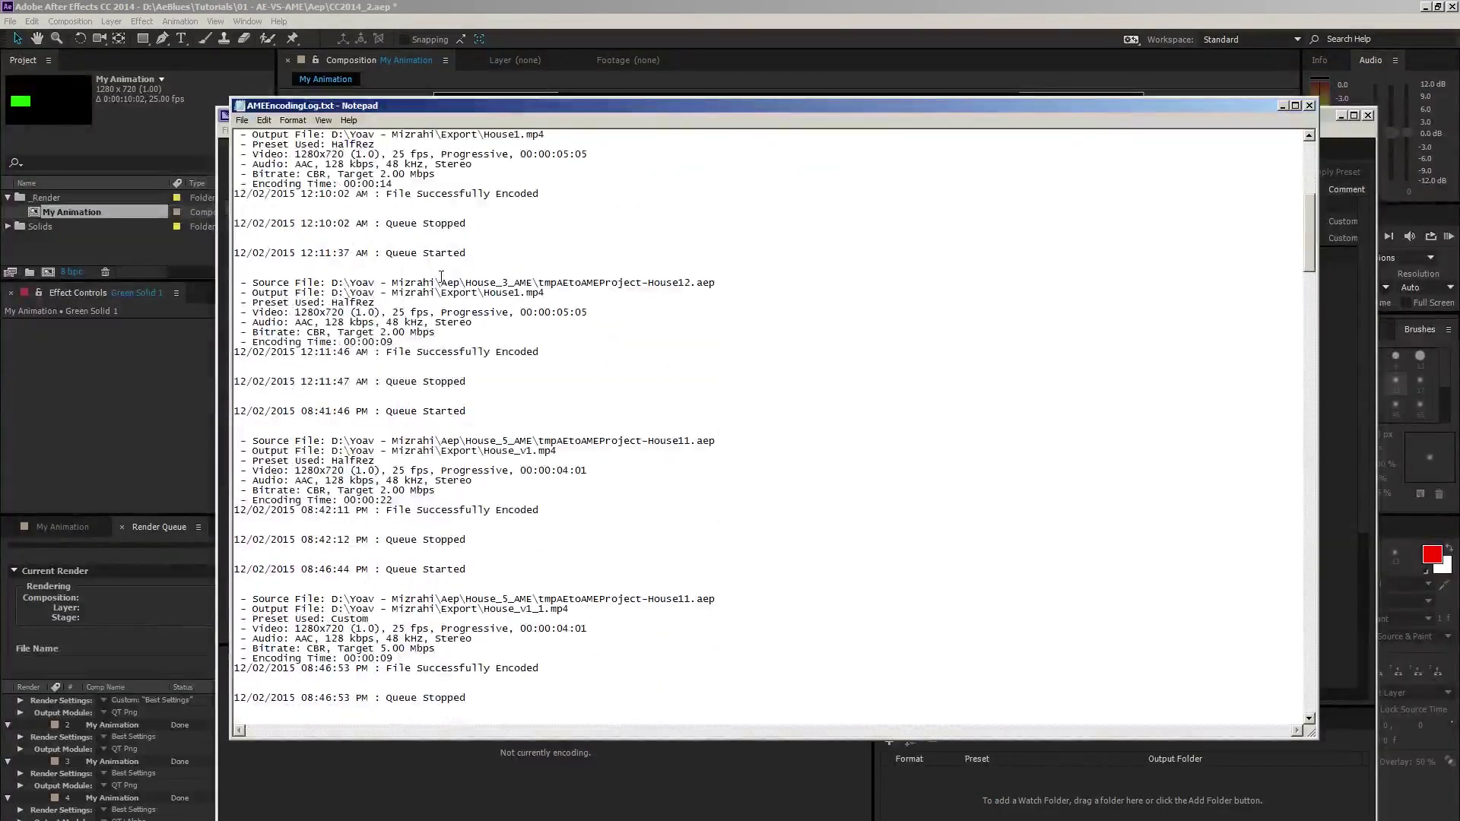
pyautogui.scroll(-3, 441, 276)
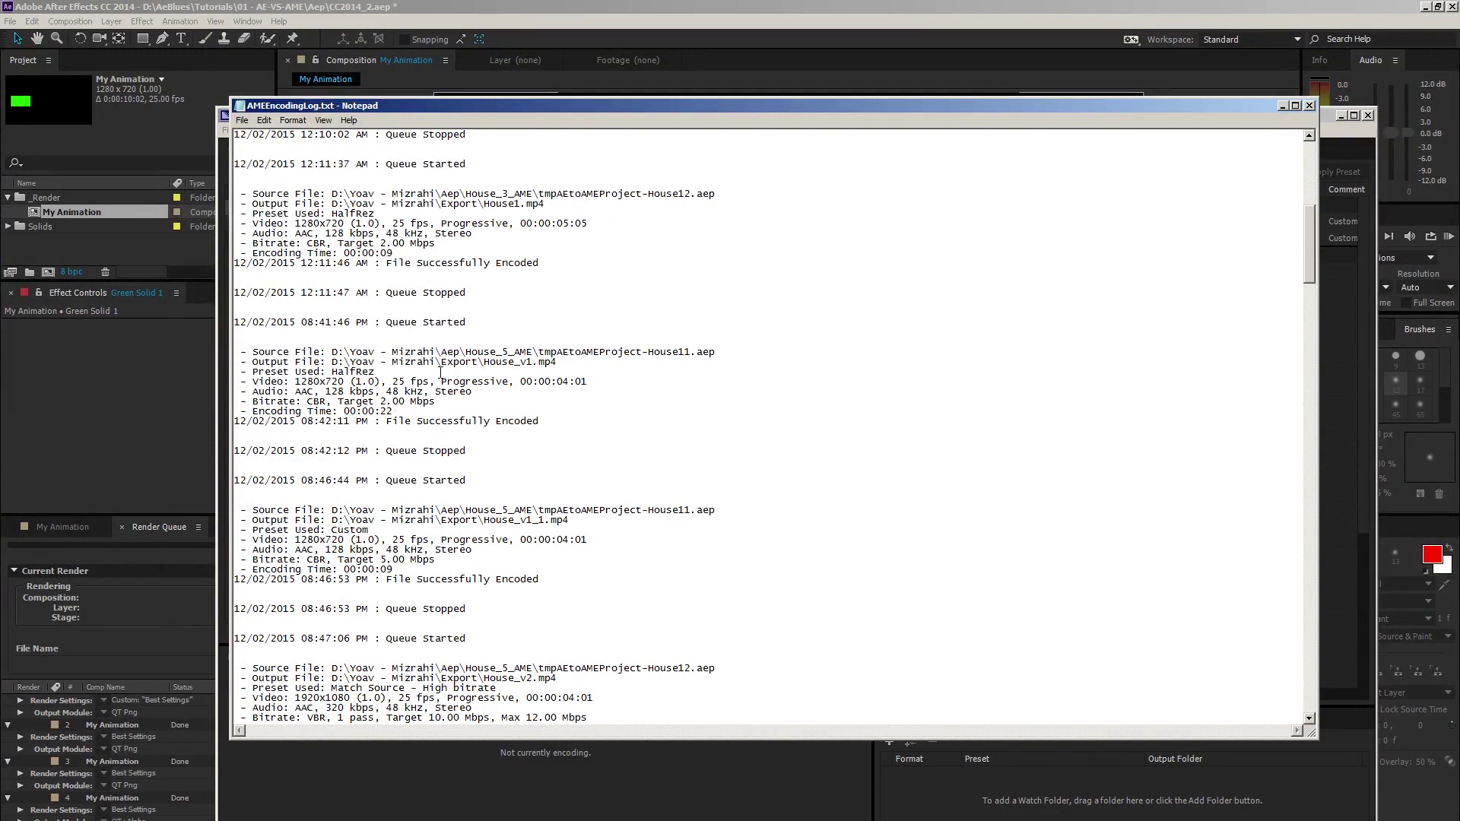
pyautogui.scroll(-2, 467, 467)
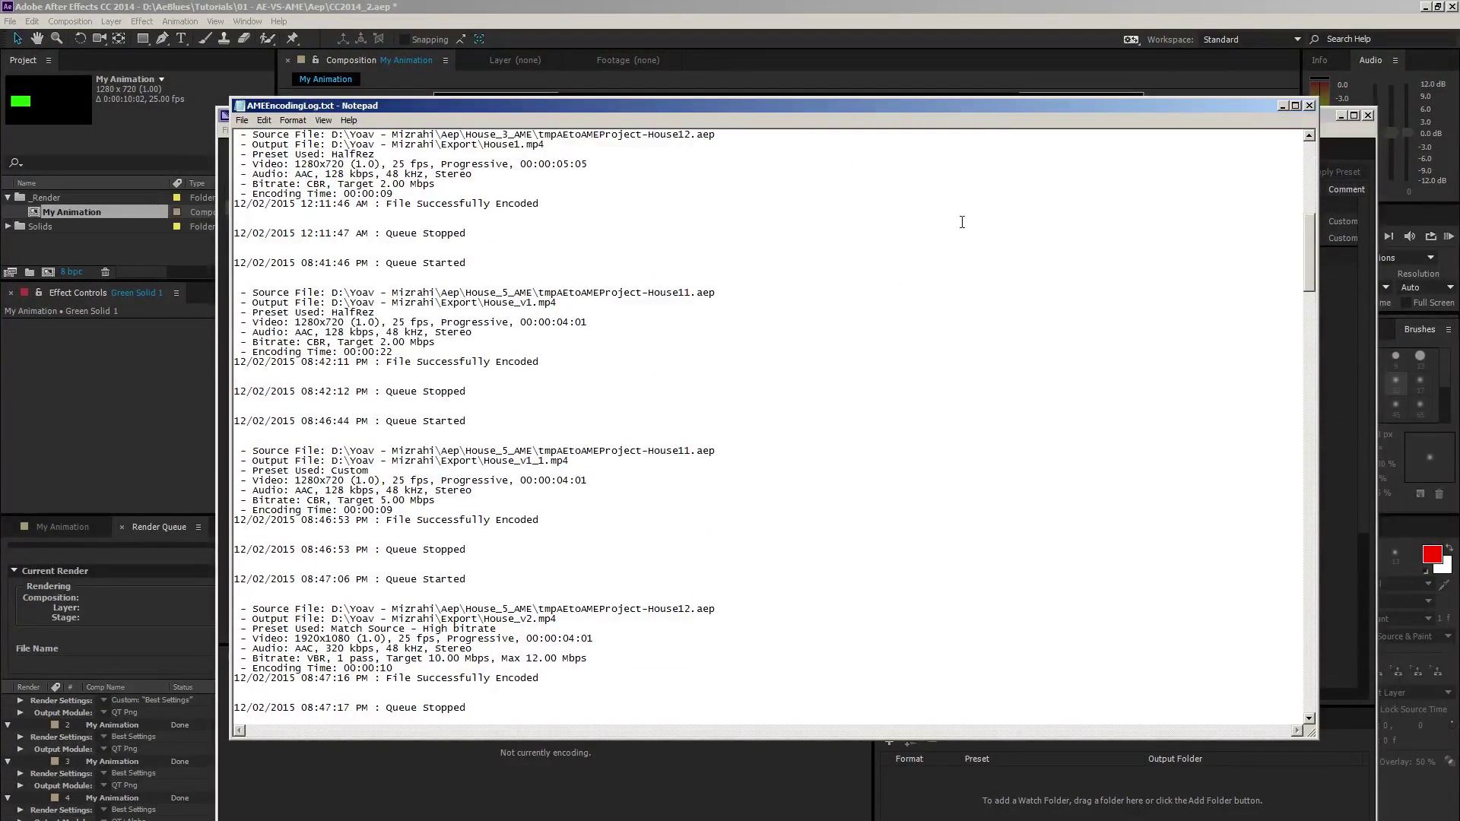
# Step: Close the encoding log and render the queued QT+Alpha My Animation item in After Effects
pyautogui.click(1309, 105)
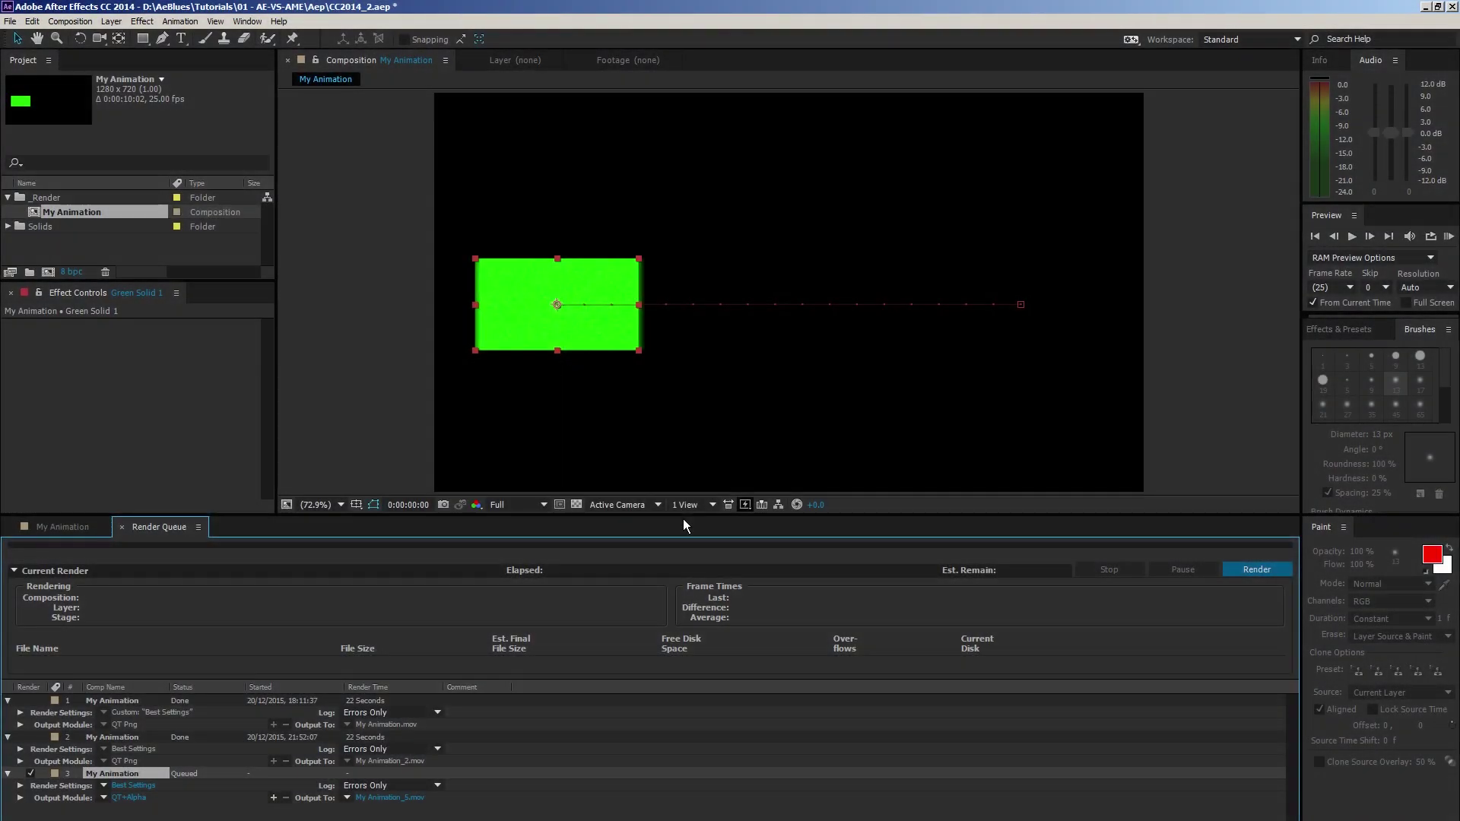
pyautogui.click(1255, 570)
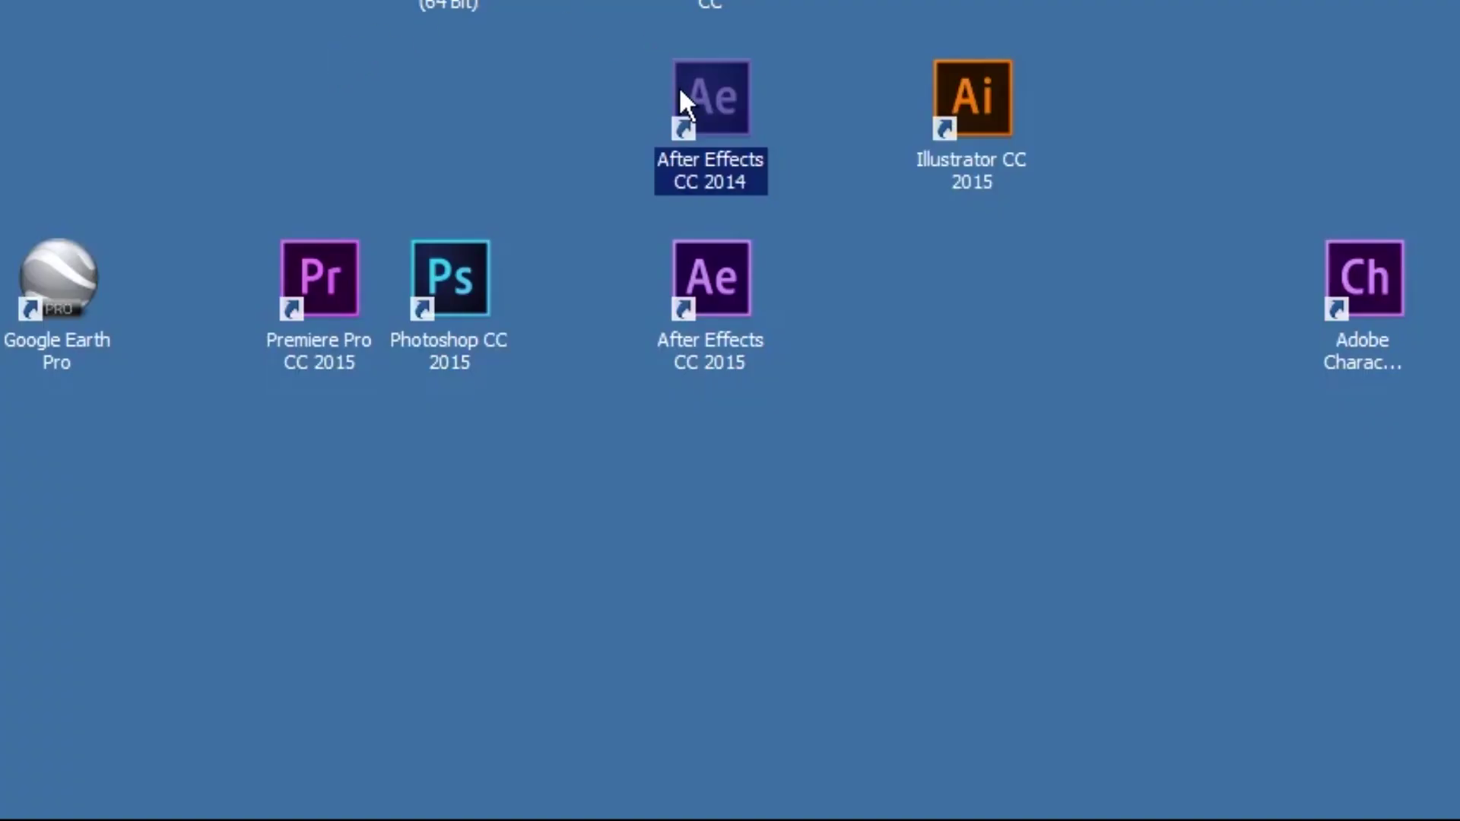
# Step: Append the -m switch to the target path of the After Effects CC 2014 desktop shortcut and launch the program from it
pyautogui.rightClick(696, 94)
pyautogui.click(762, 810)
pyautogui.click(1203, 378)
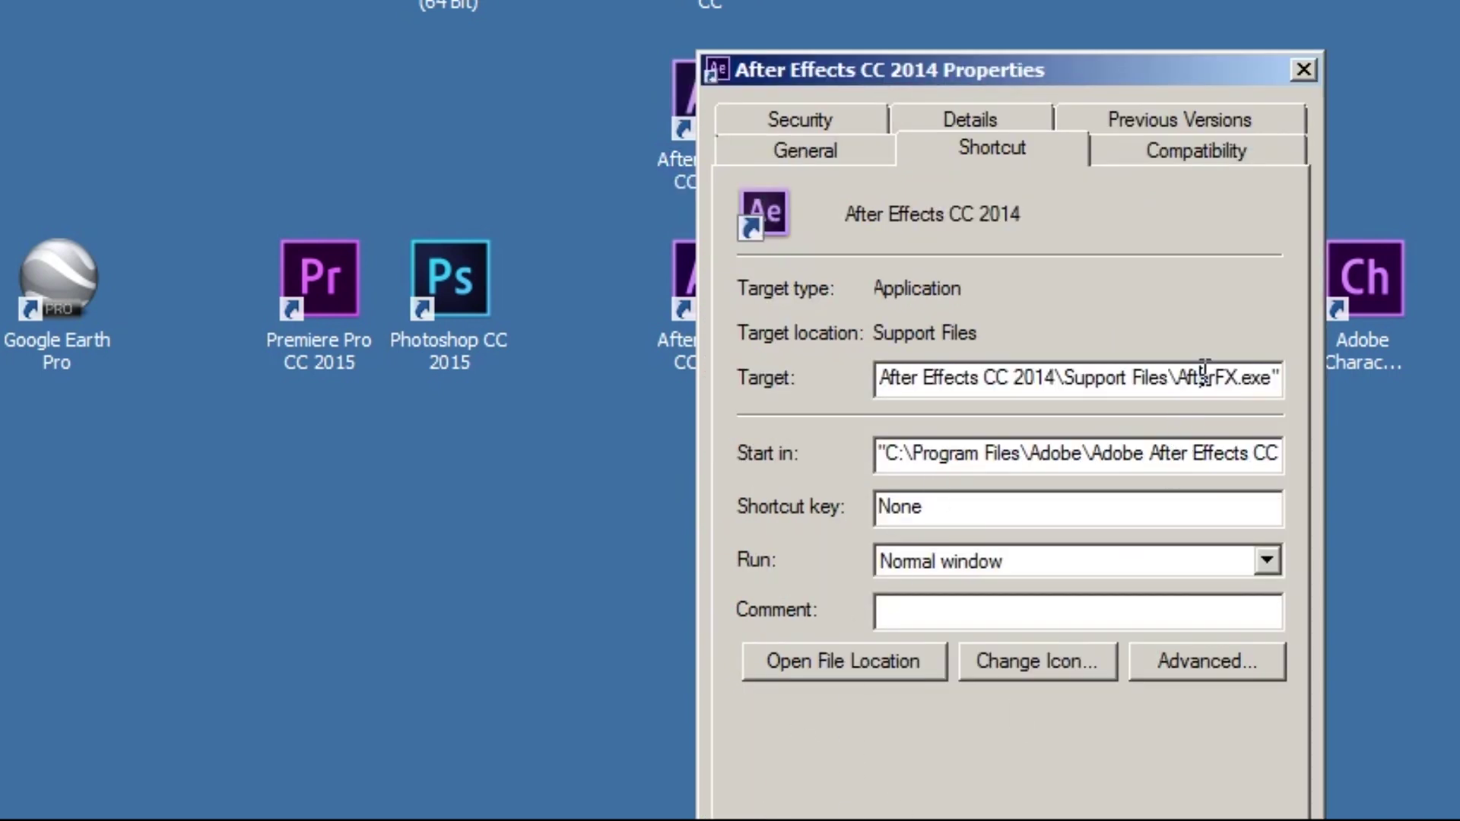
pyautogui.click(1278, 378)
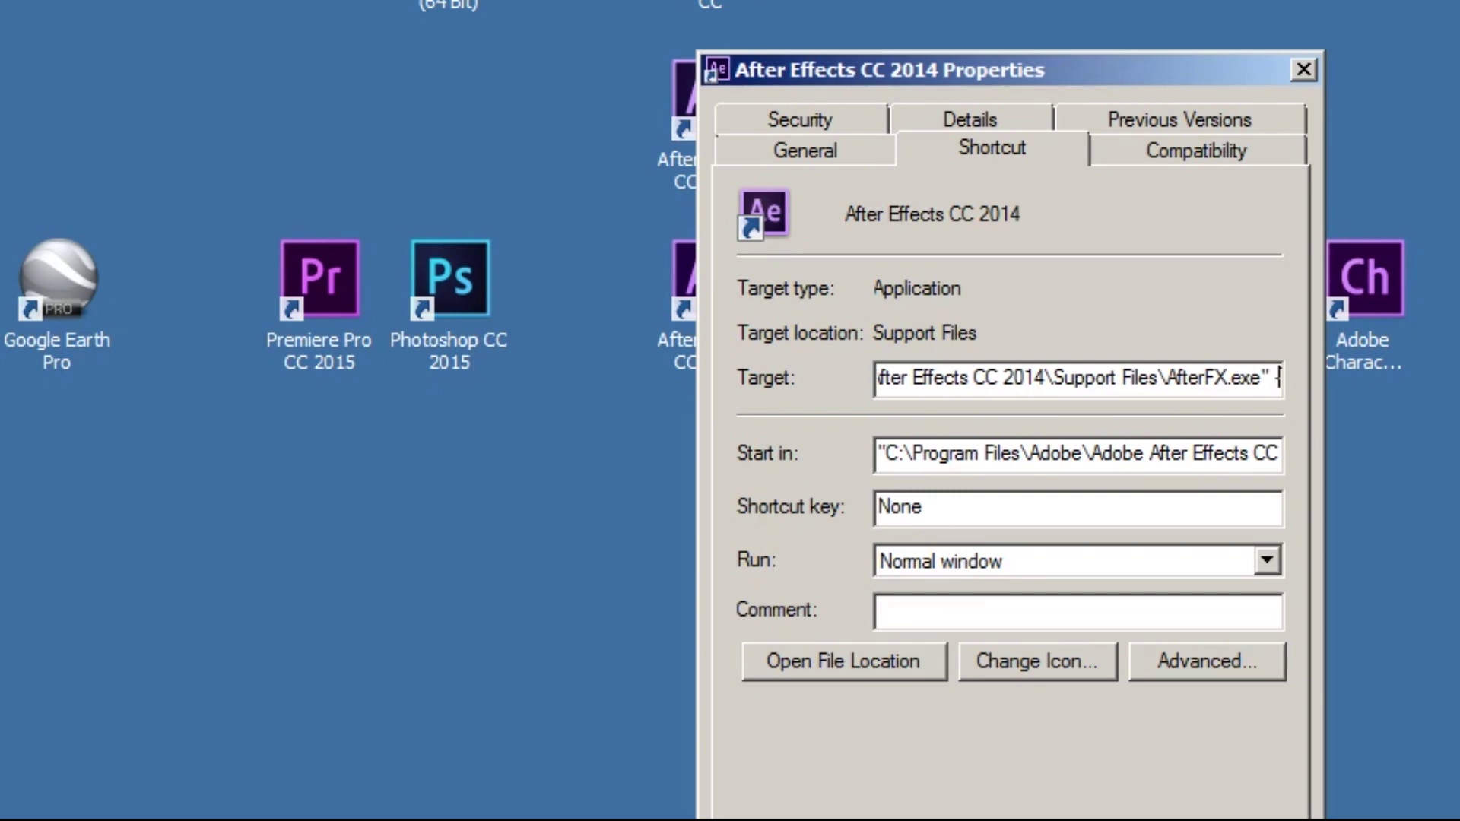
pyautogui.write('-m')
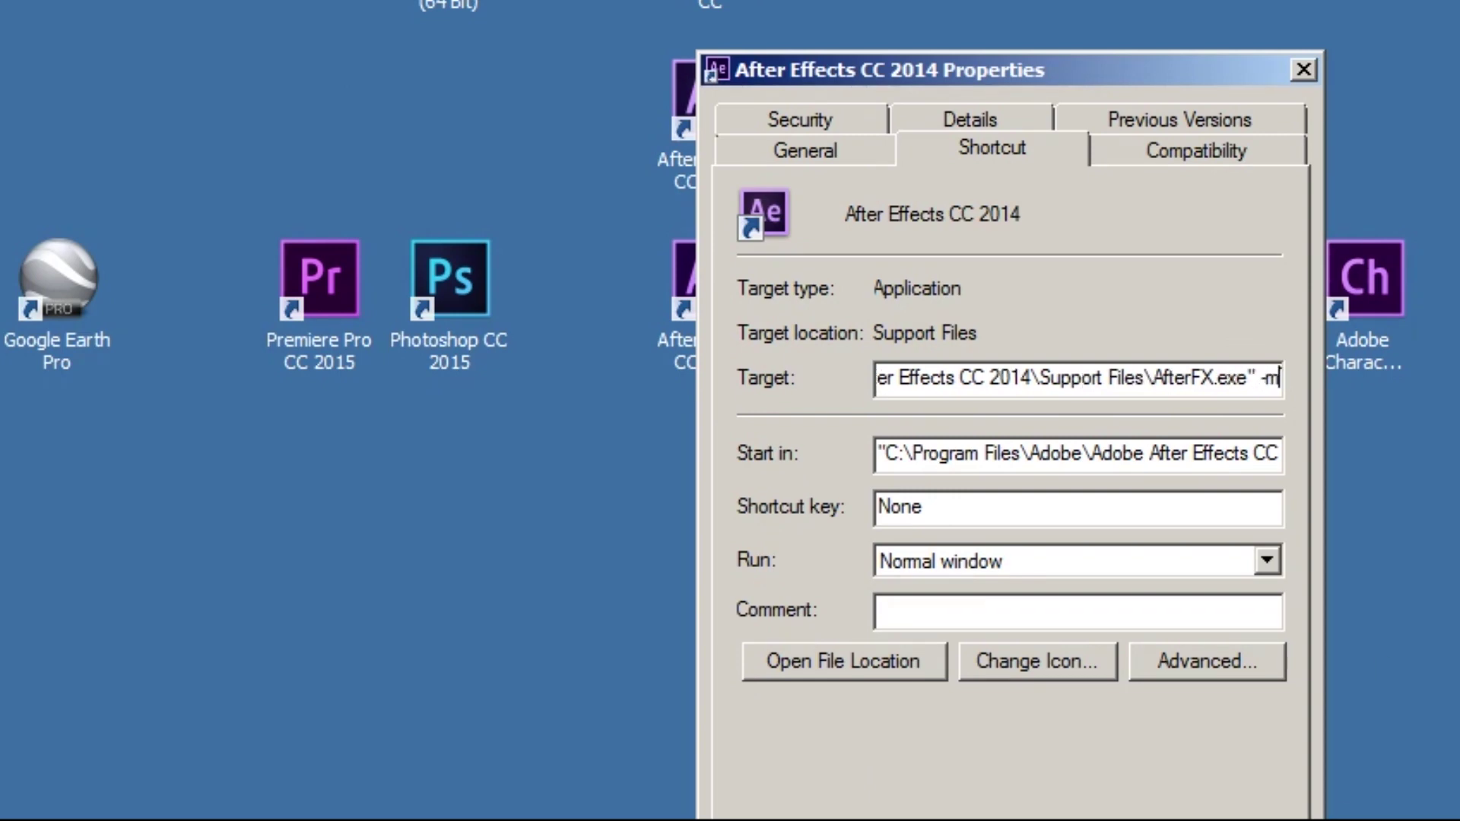
pyautogui.press('Return')
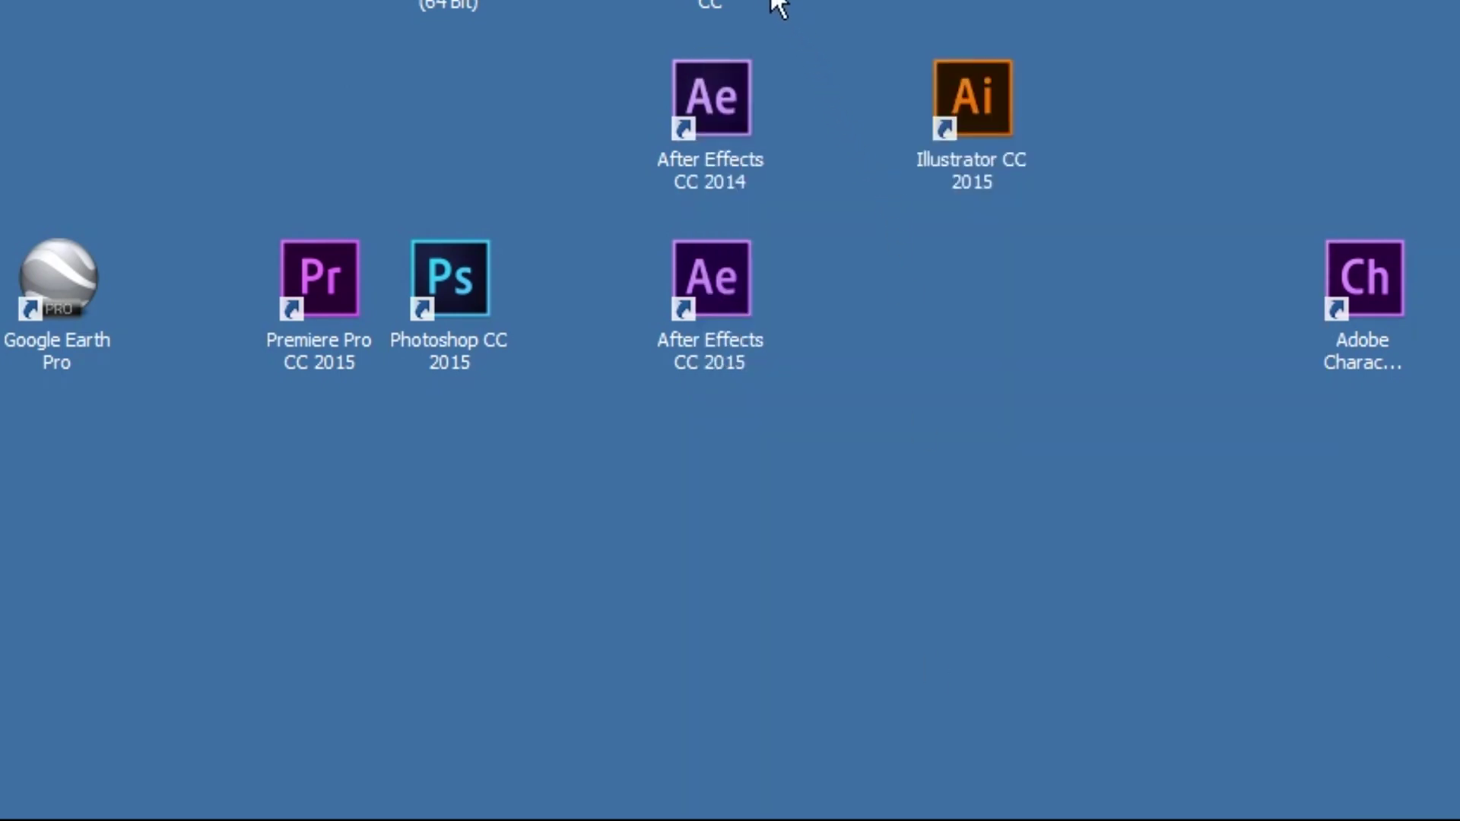
pyautogui.doubleClick(735, 104)
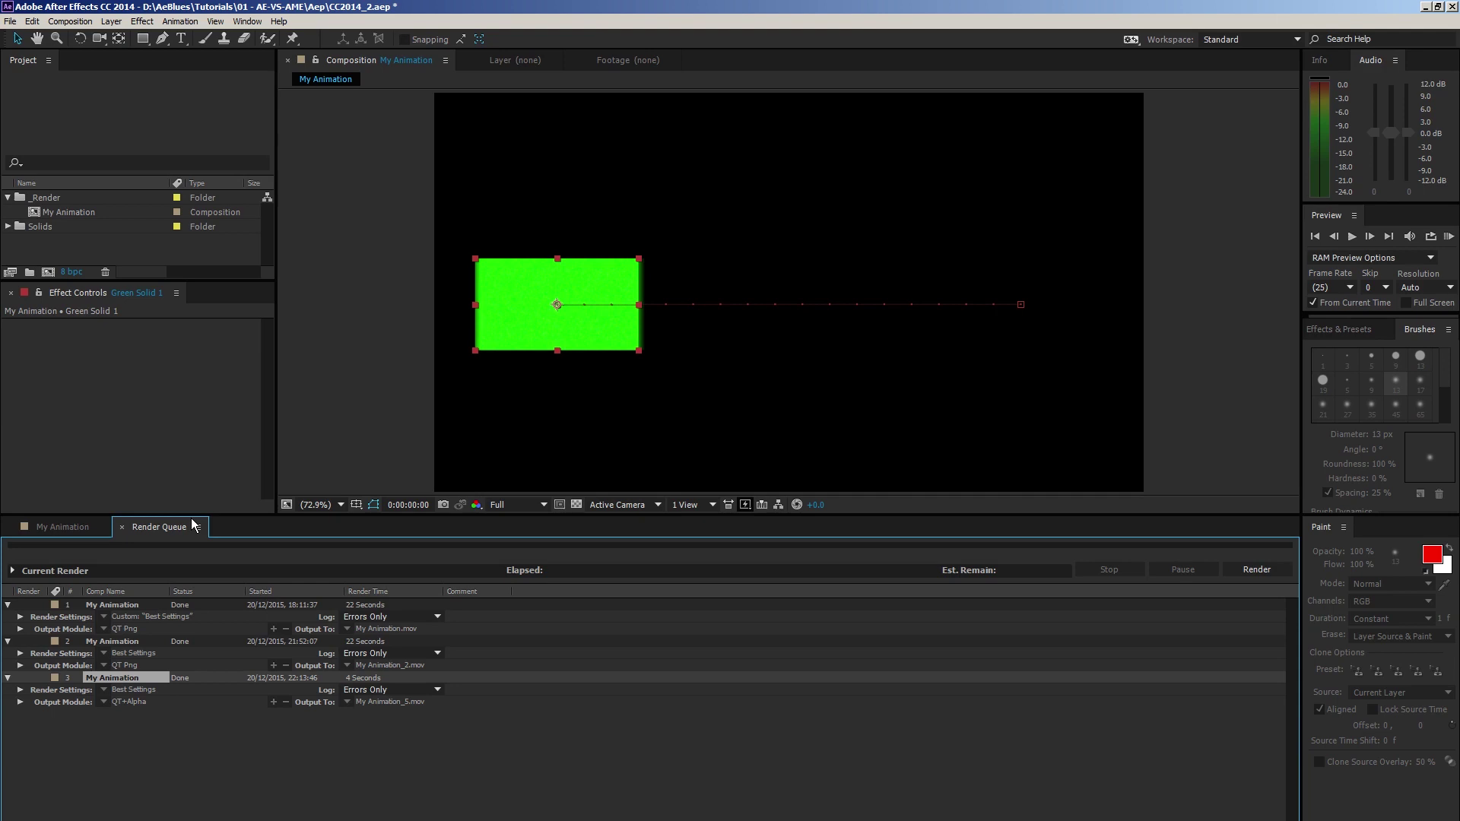
# Step: Switch to Adobe Media Encoder and start encoding the waiting My Animation jobs
pyautogui.hotkey('alt', 'Tab')
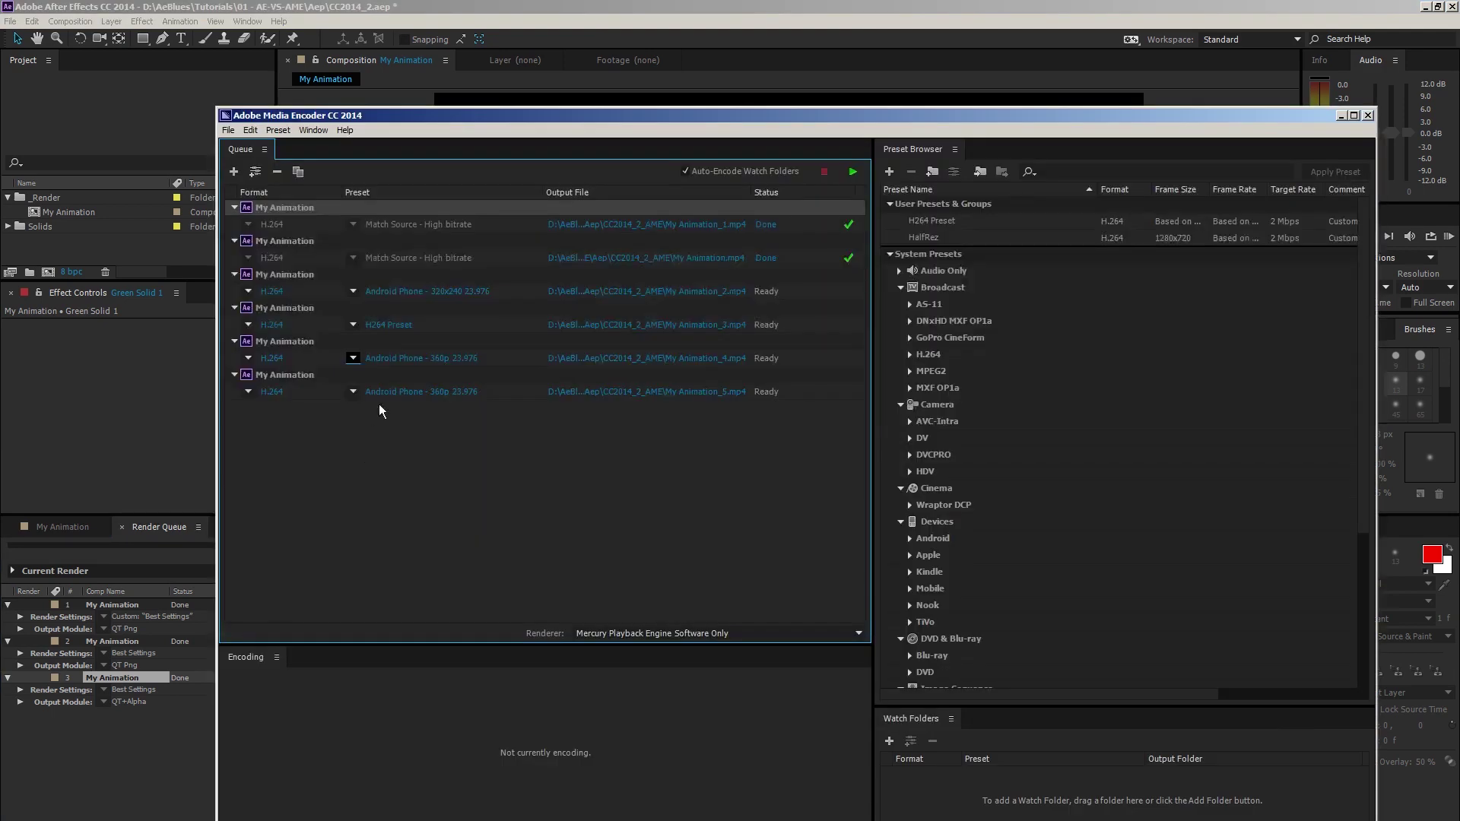
pyautogui.click(853, 172)
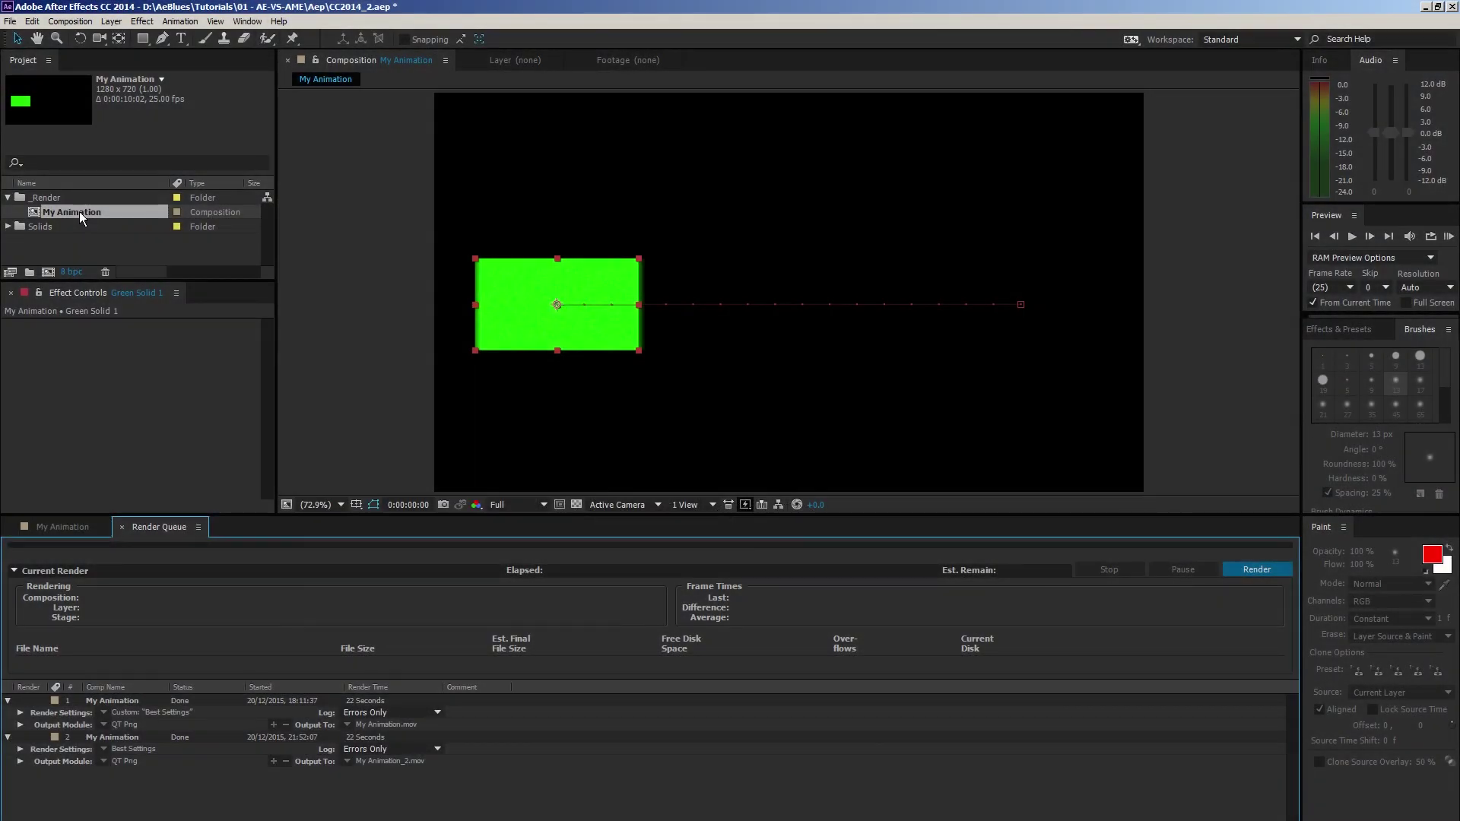
# Step: Add My Animation to the After Effects render queue and inspect the new item's output module templates and settings
pyautogui.hotkey('ctrl', 'm')
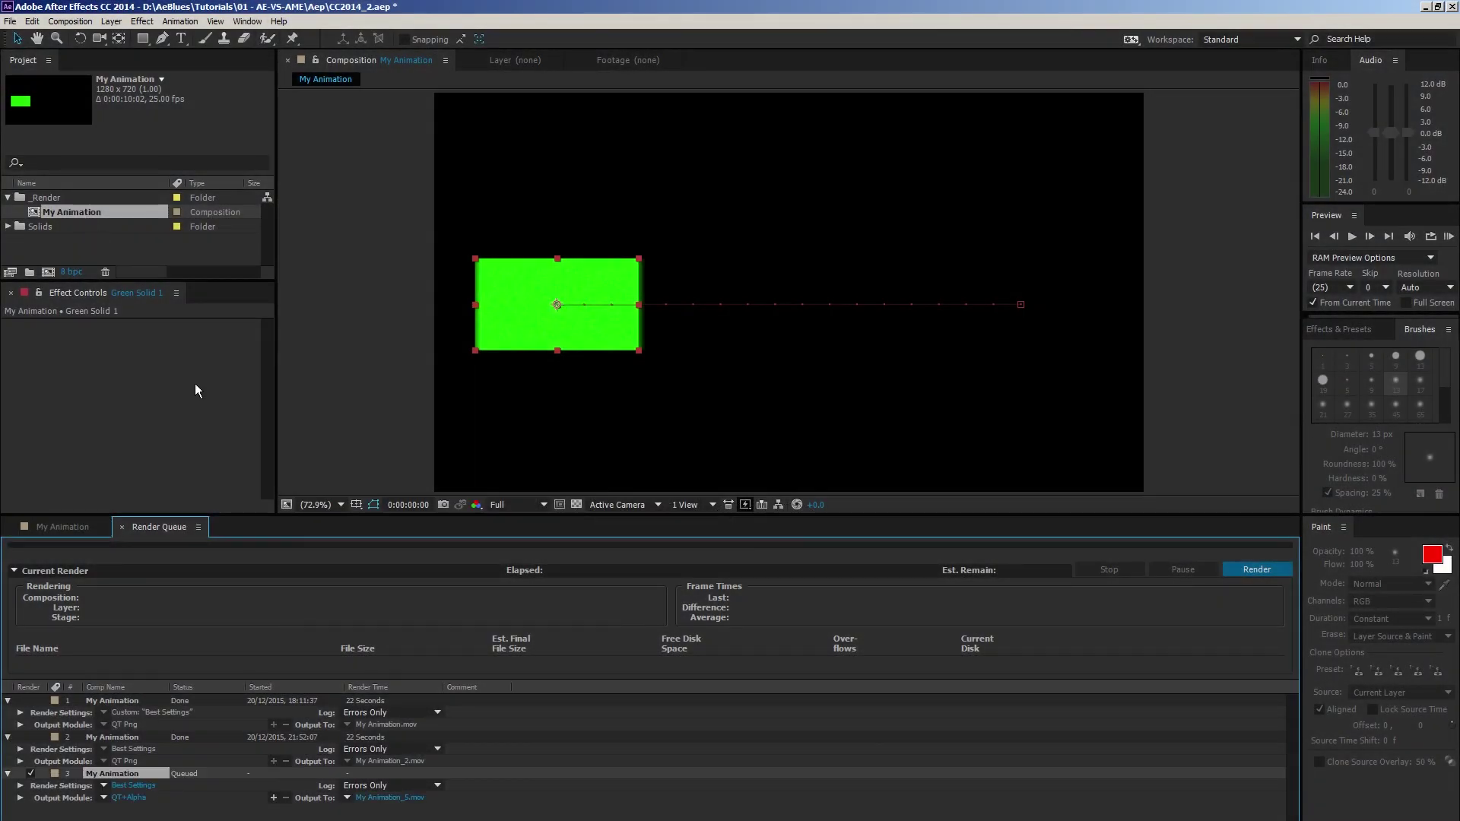
pyautogui.click(113, 800)
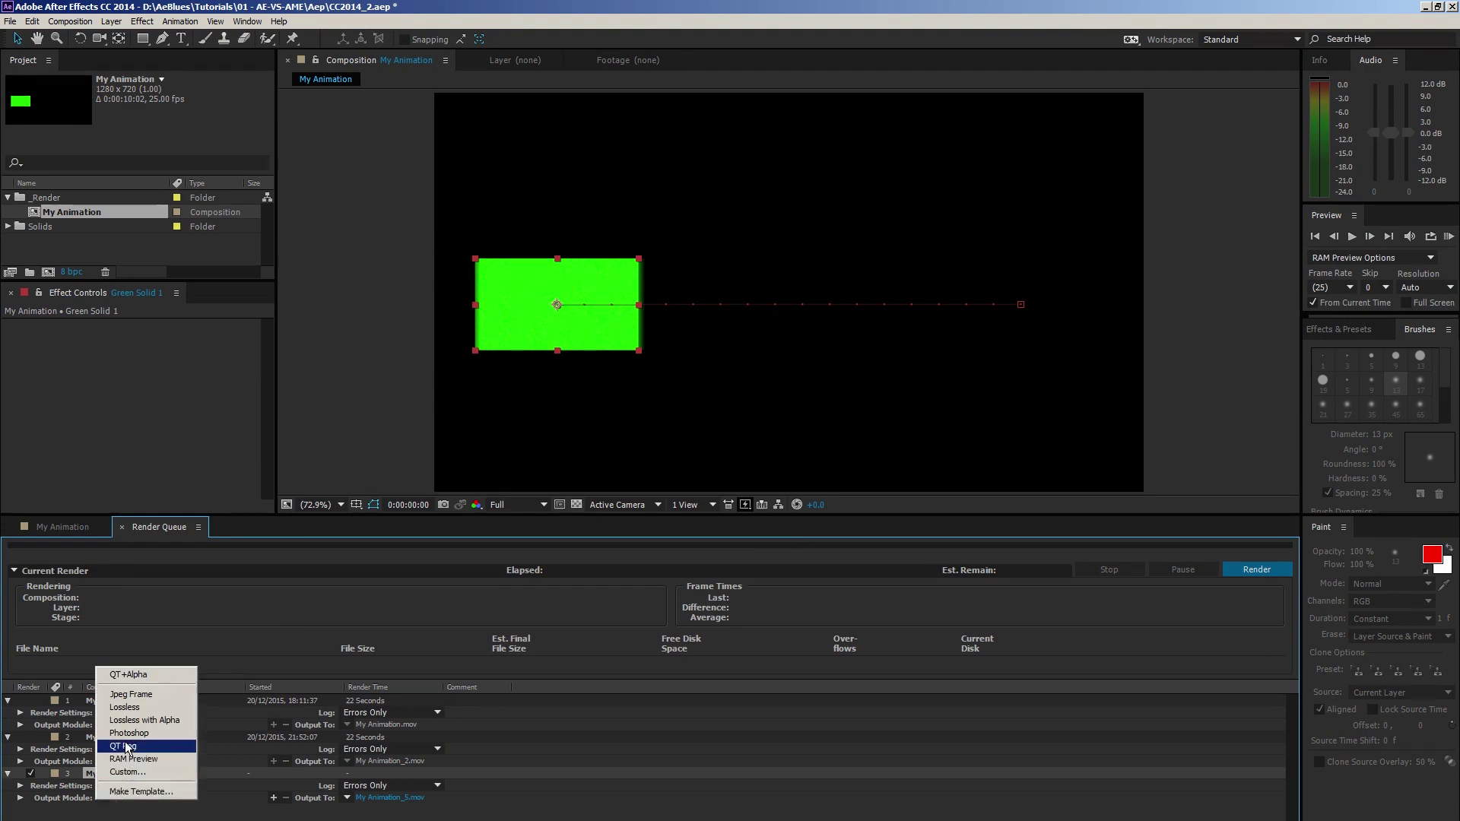
pyautogui.click(195, 817)
pyautogui.click(134, 800)
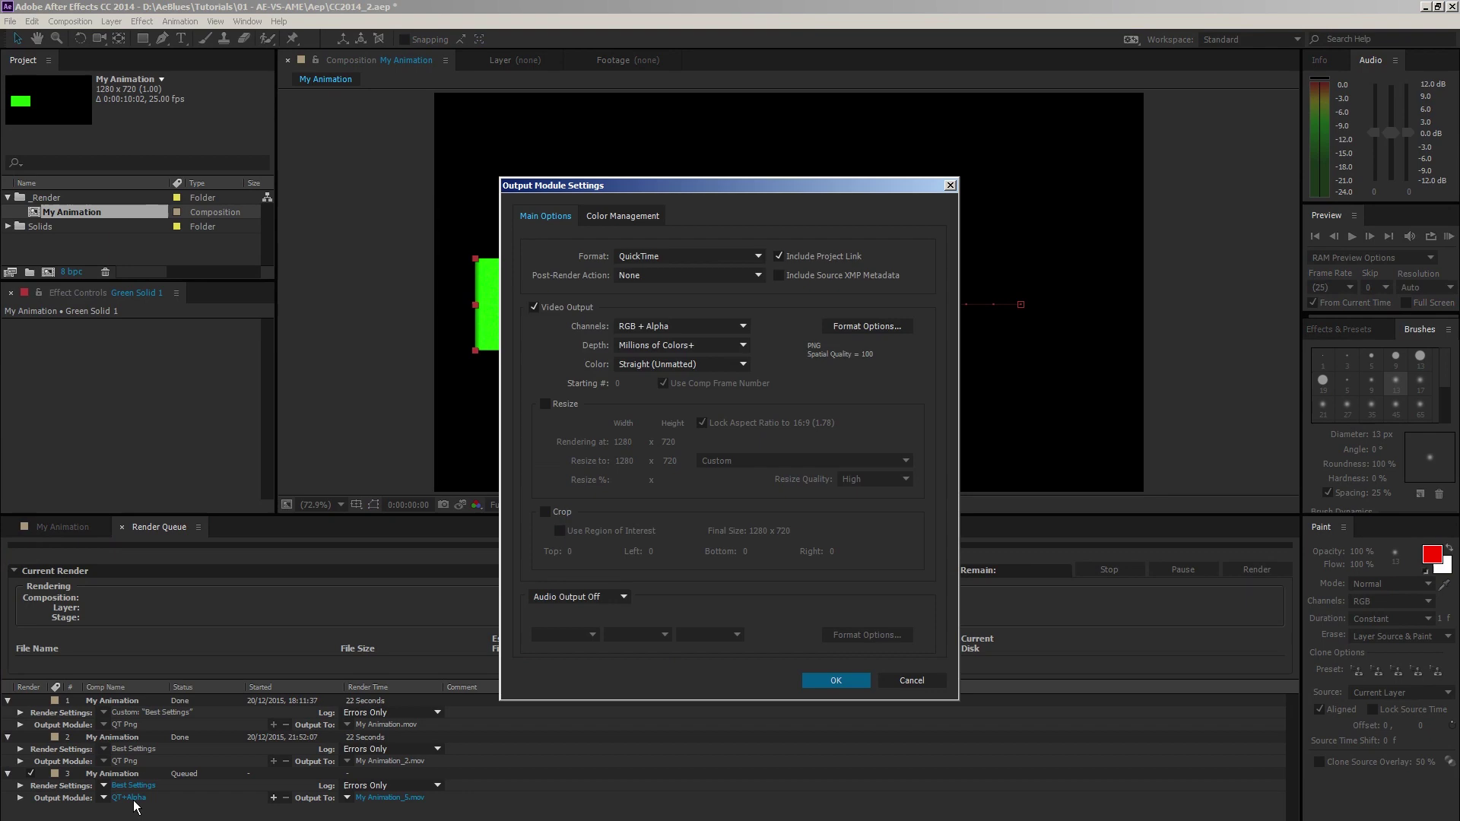
pyautogui.click(809, 684)
# Step: Start a new output module template from the queued item, delete the Untitled 1 template and accept the template defaults
pyautogui.click(111, 799)
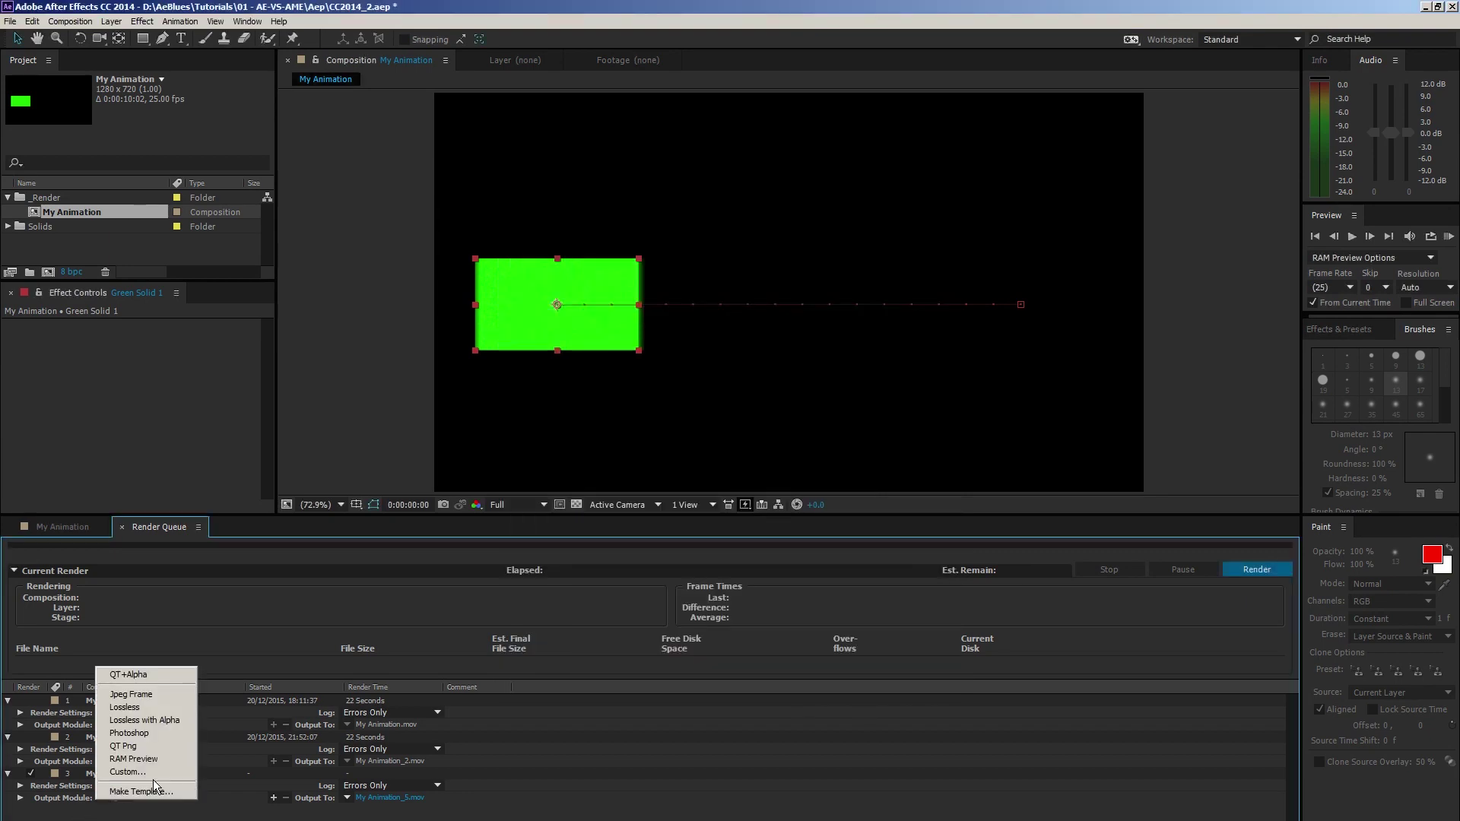
pyautogui.click(154, 789)
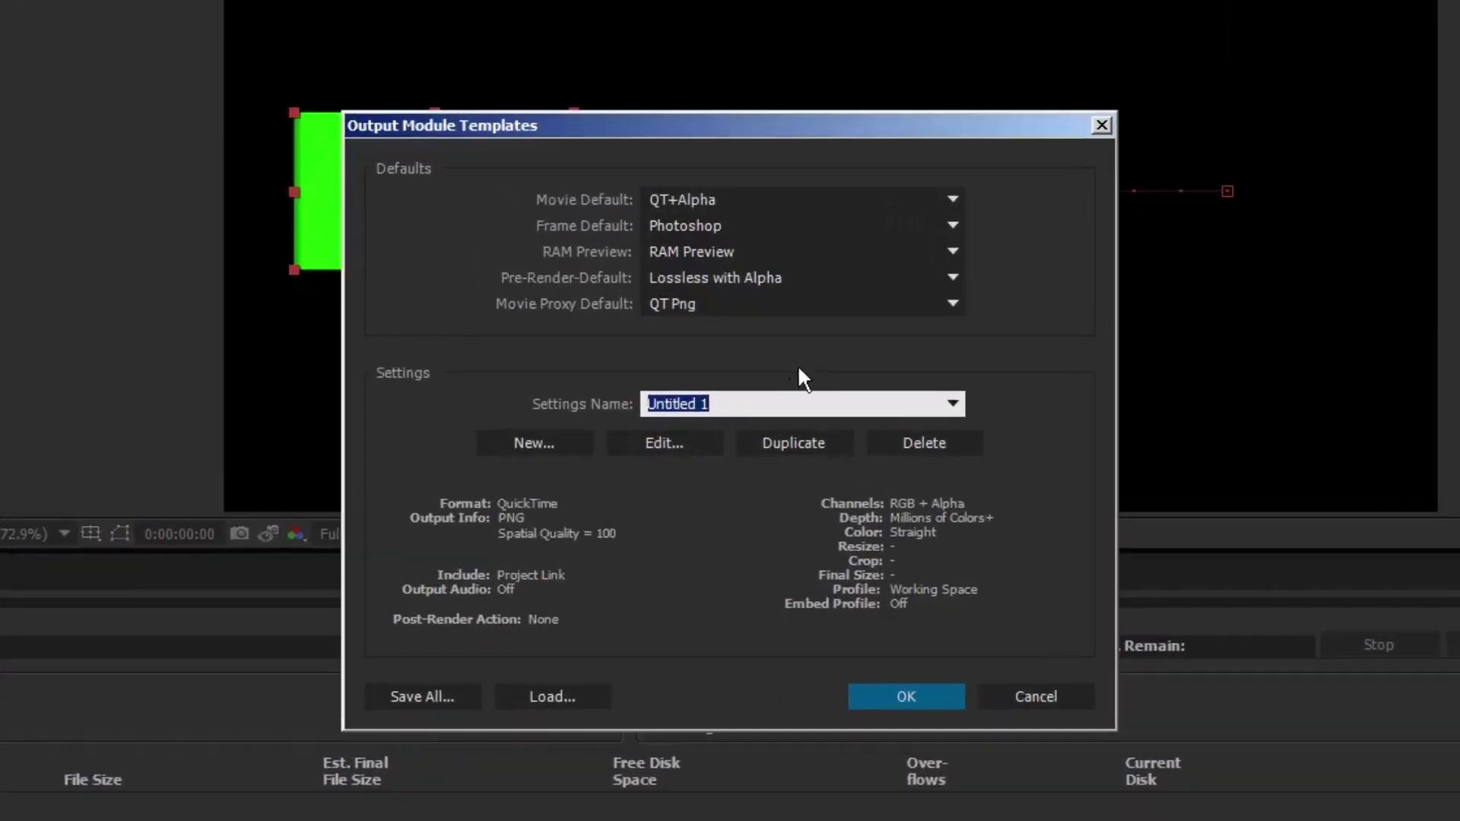
pyautogui.click(924, 443)
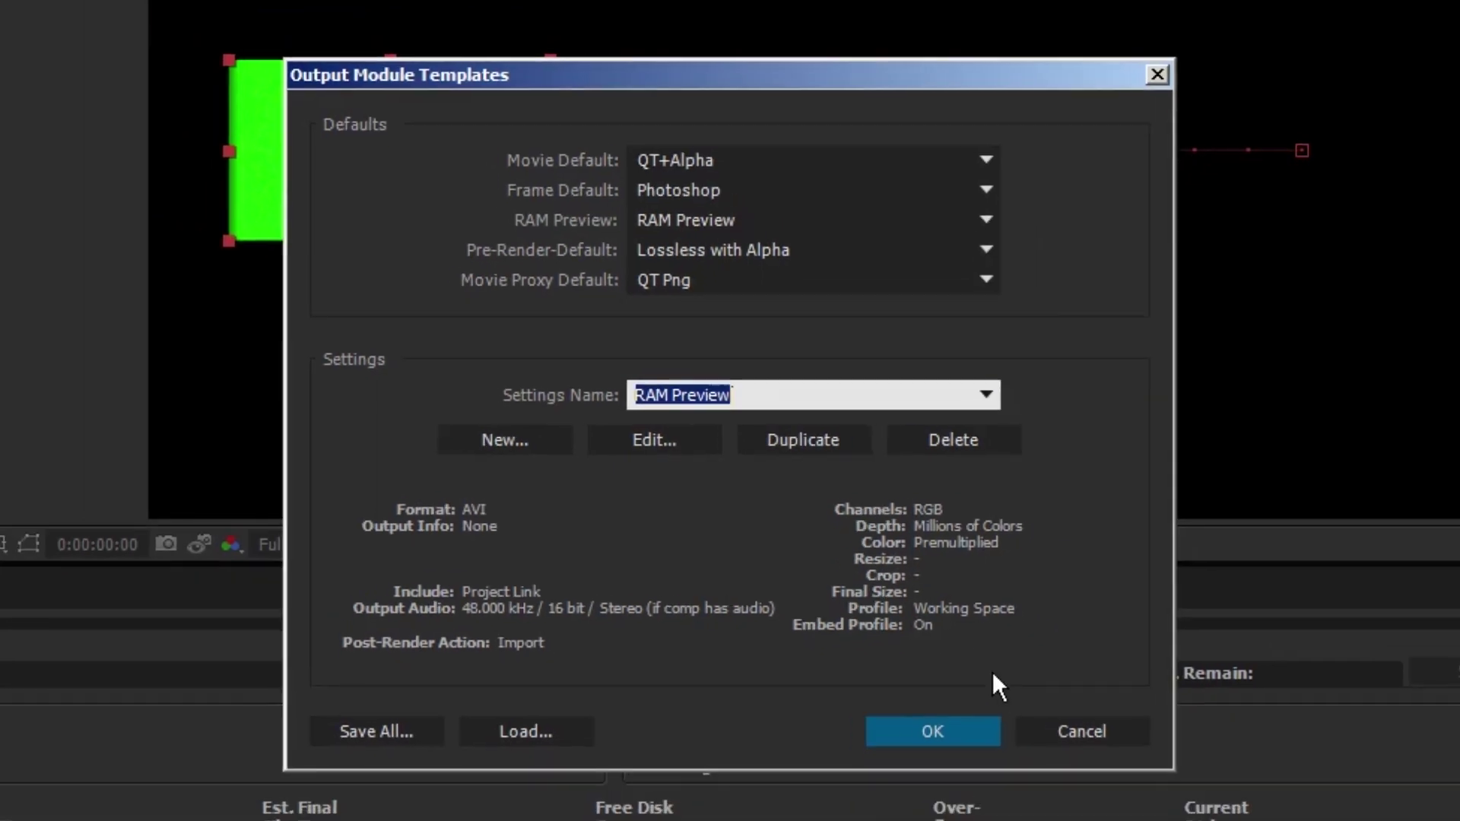
pyautogui.click(981, 731)
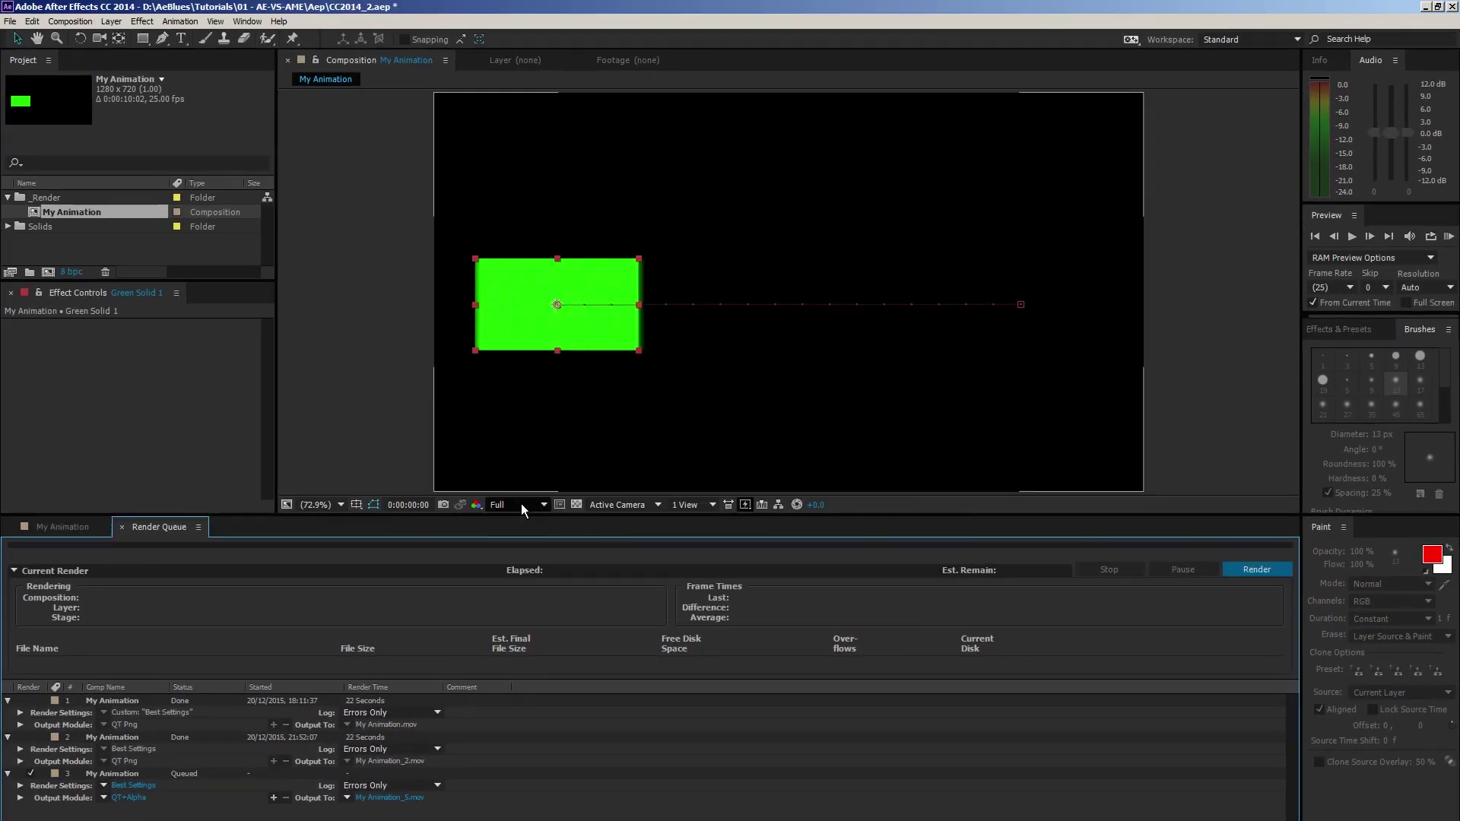
# Step: Remove the queued third render item and add My Animation to the render queue twice more
pyautogui.click(111, 780)
pyautogui.press('Delete')
pyautogui.click(89, 215)
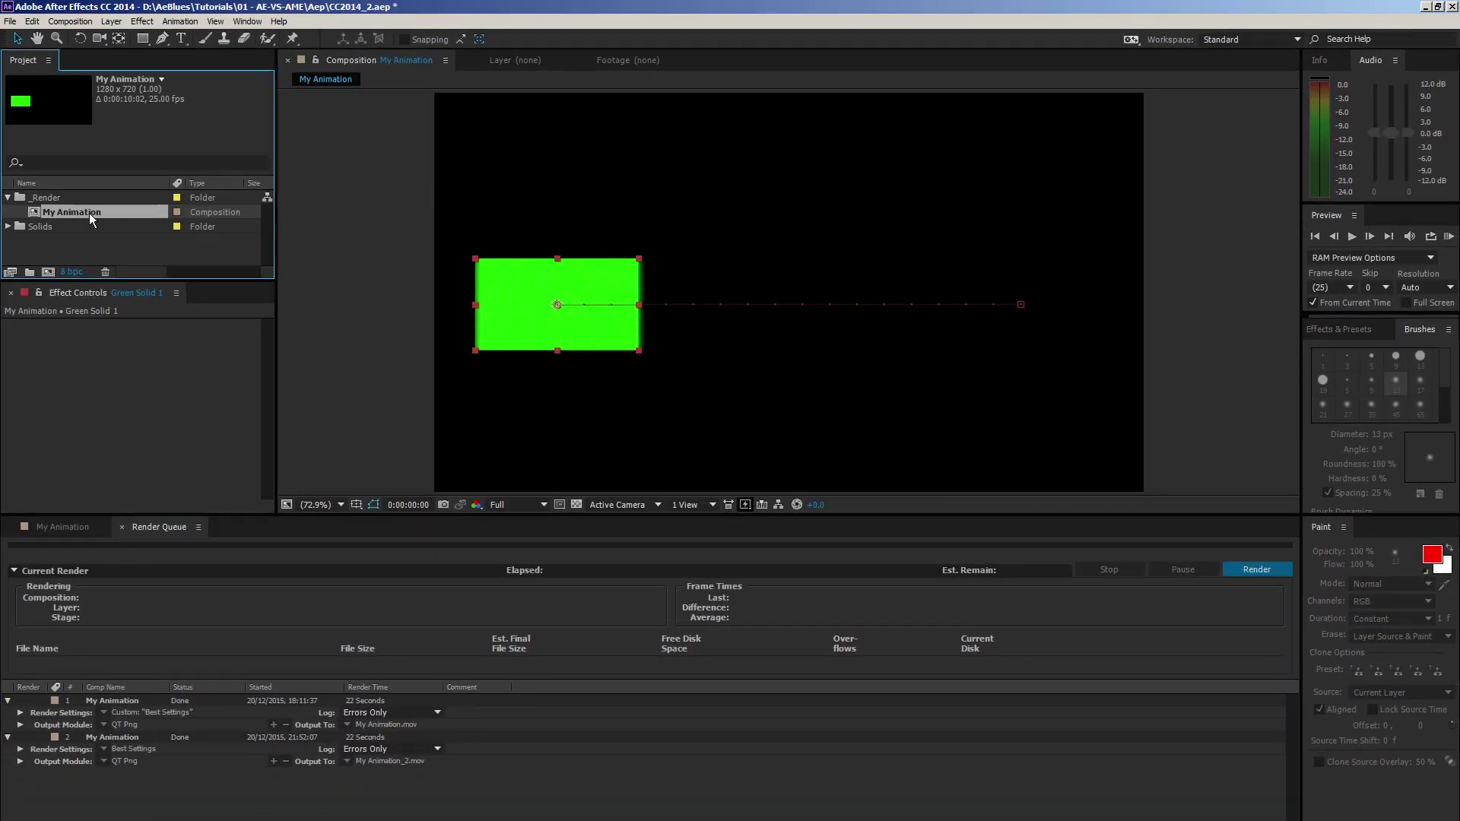
pyautogui.hotkey('ctrl', 'm')
pyautogui.hotkey('ctrl', 'm')
pyautogui.scroll(-1, 175, 798)
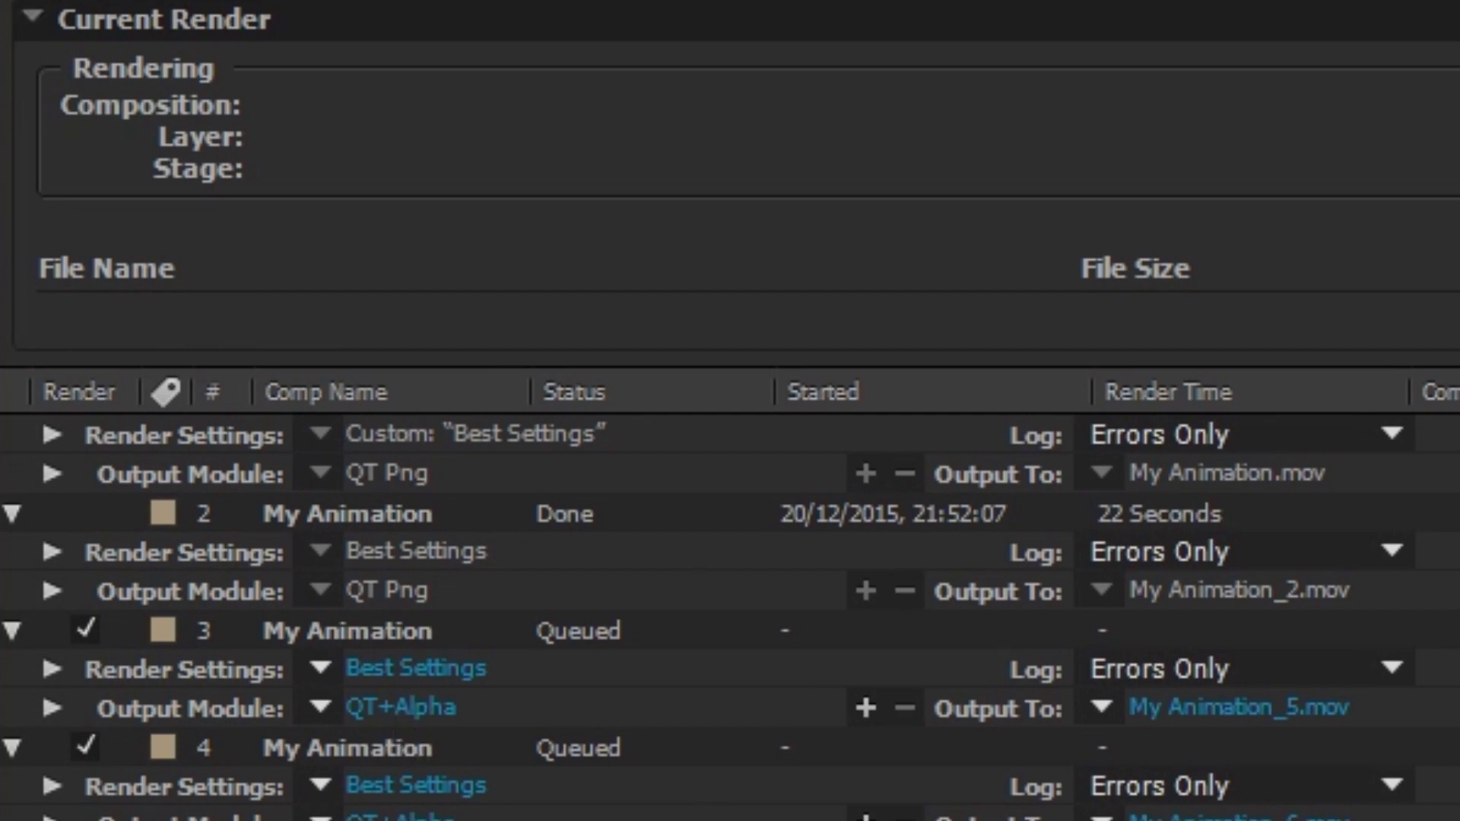
# Step: Check the default output module templates from the third render item, then dismiss them without saving a new template
pyautogui.click(320, 707)
pyautogui.click(337, 688)
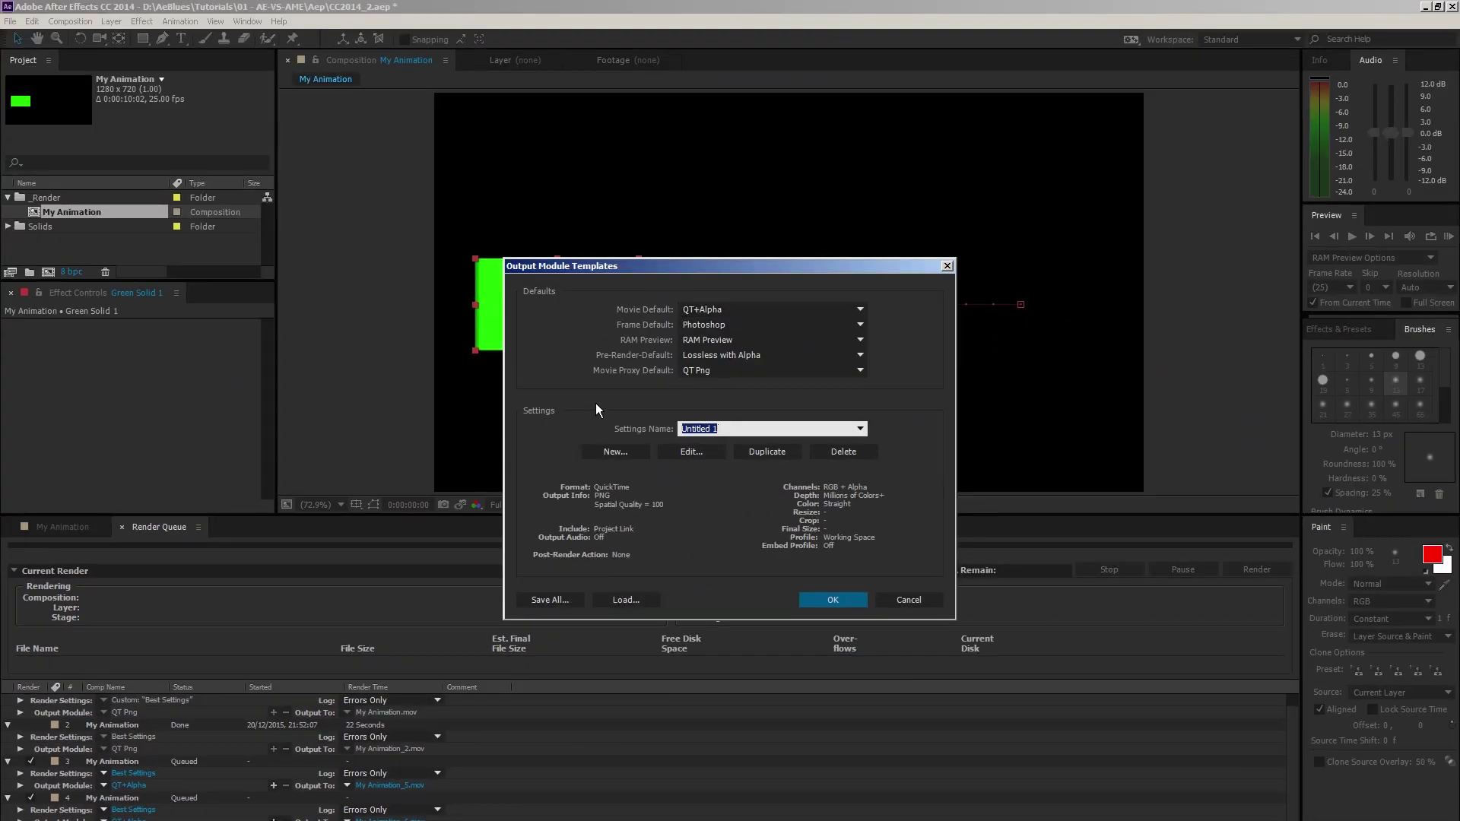
pyautogui.click(908, 600)
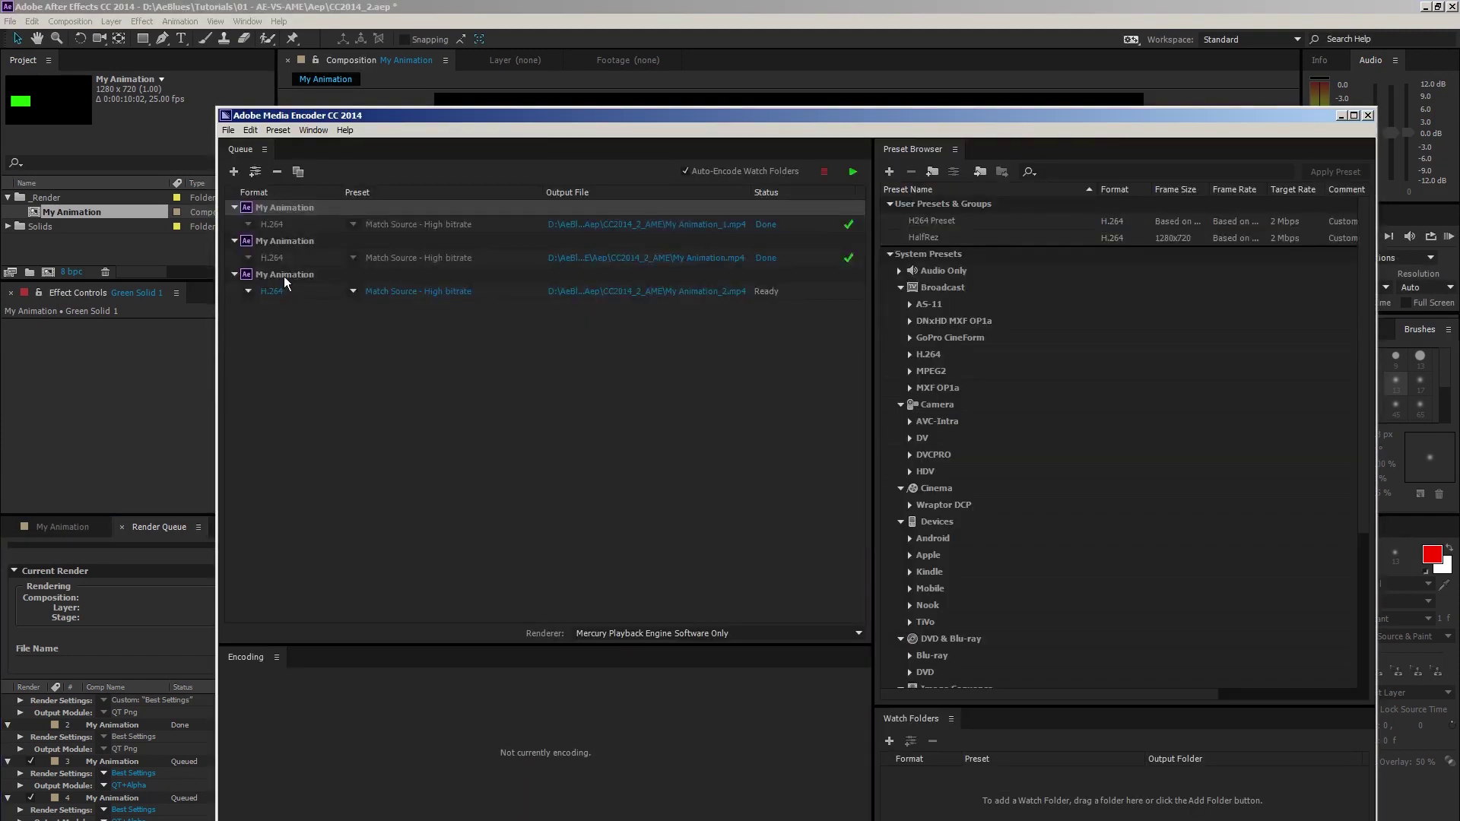
# Step: Set the waiting Media Encoder job to Android Phone - 320x240 23.976 and send My Animation to its queue again from After Effects
pyautogui.click(352, 292)
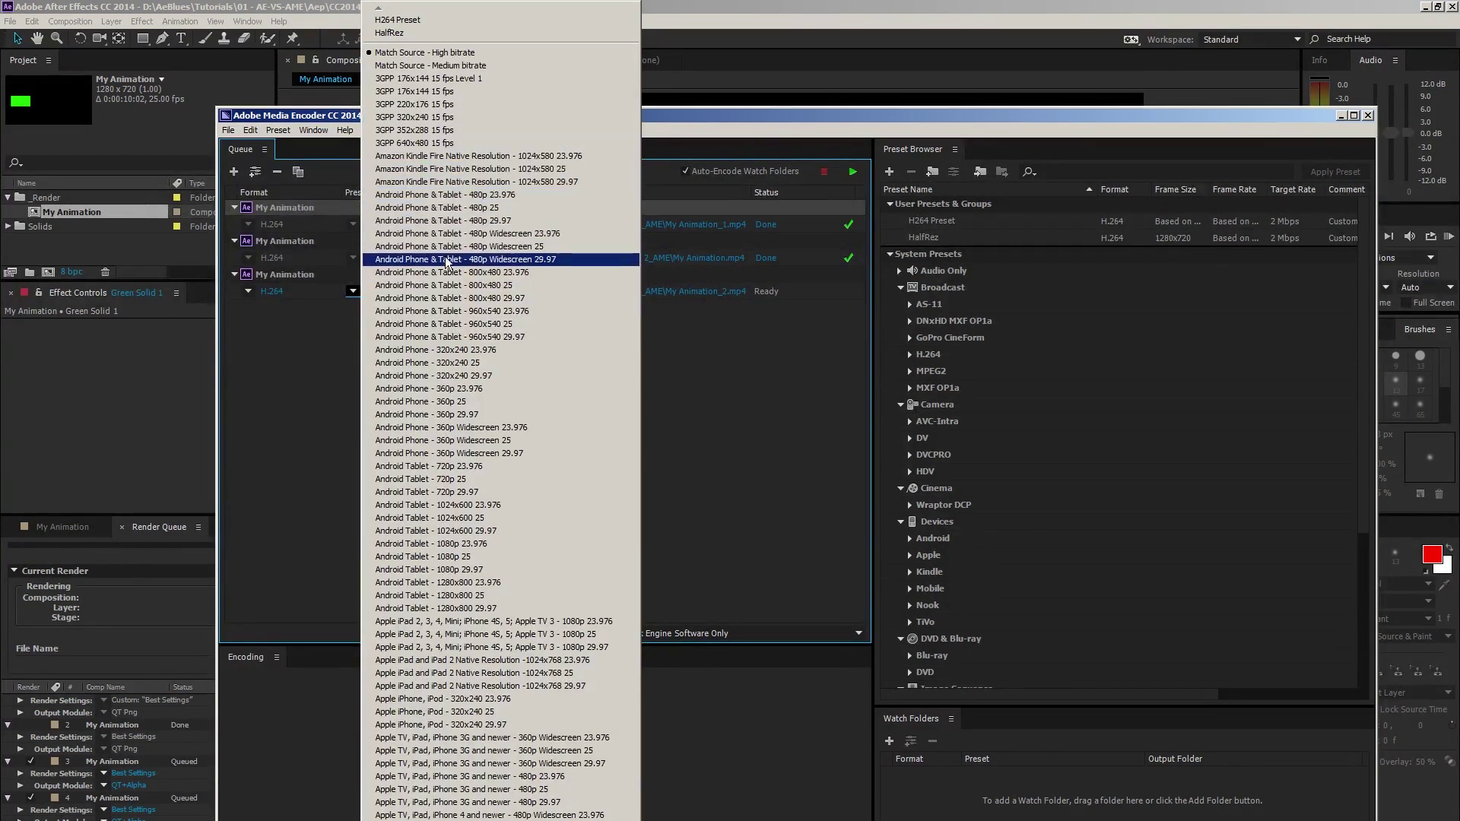
pyautogui.click(463, 350)
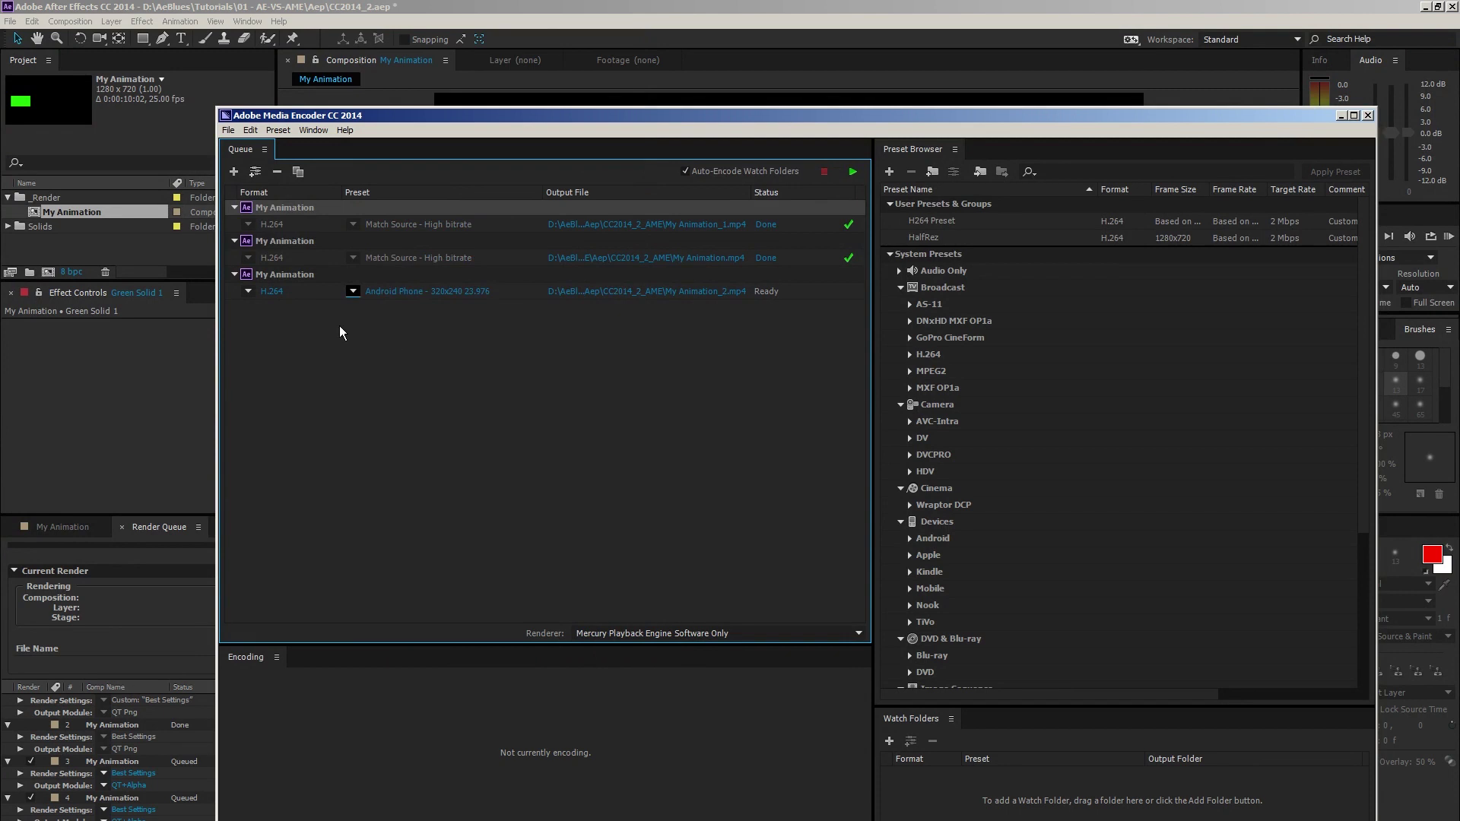
pyautogui.click(73, 219)
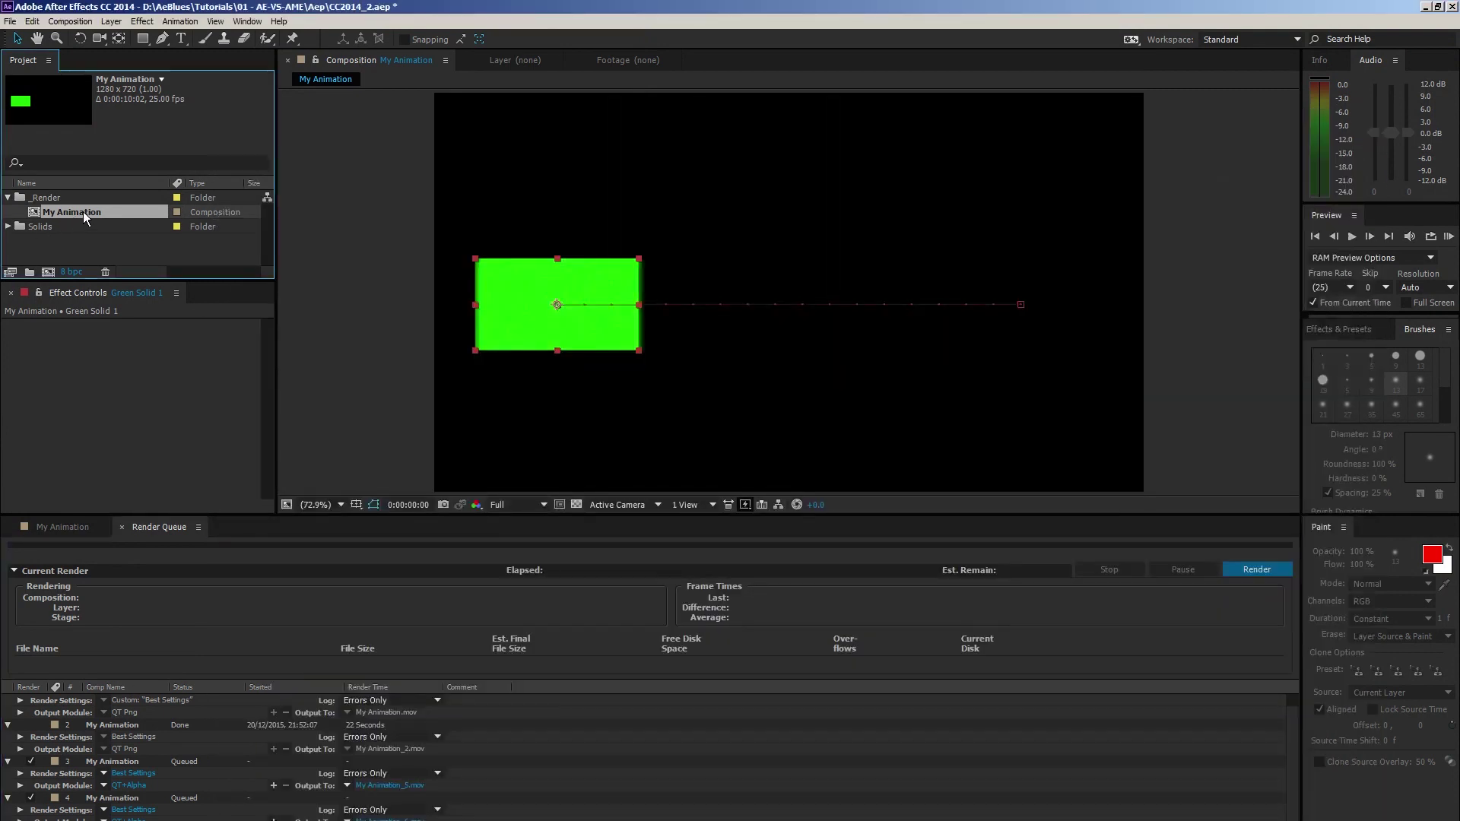
pyautogui.hotkey('alt', 'Tab')
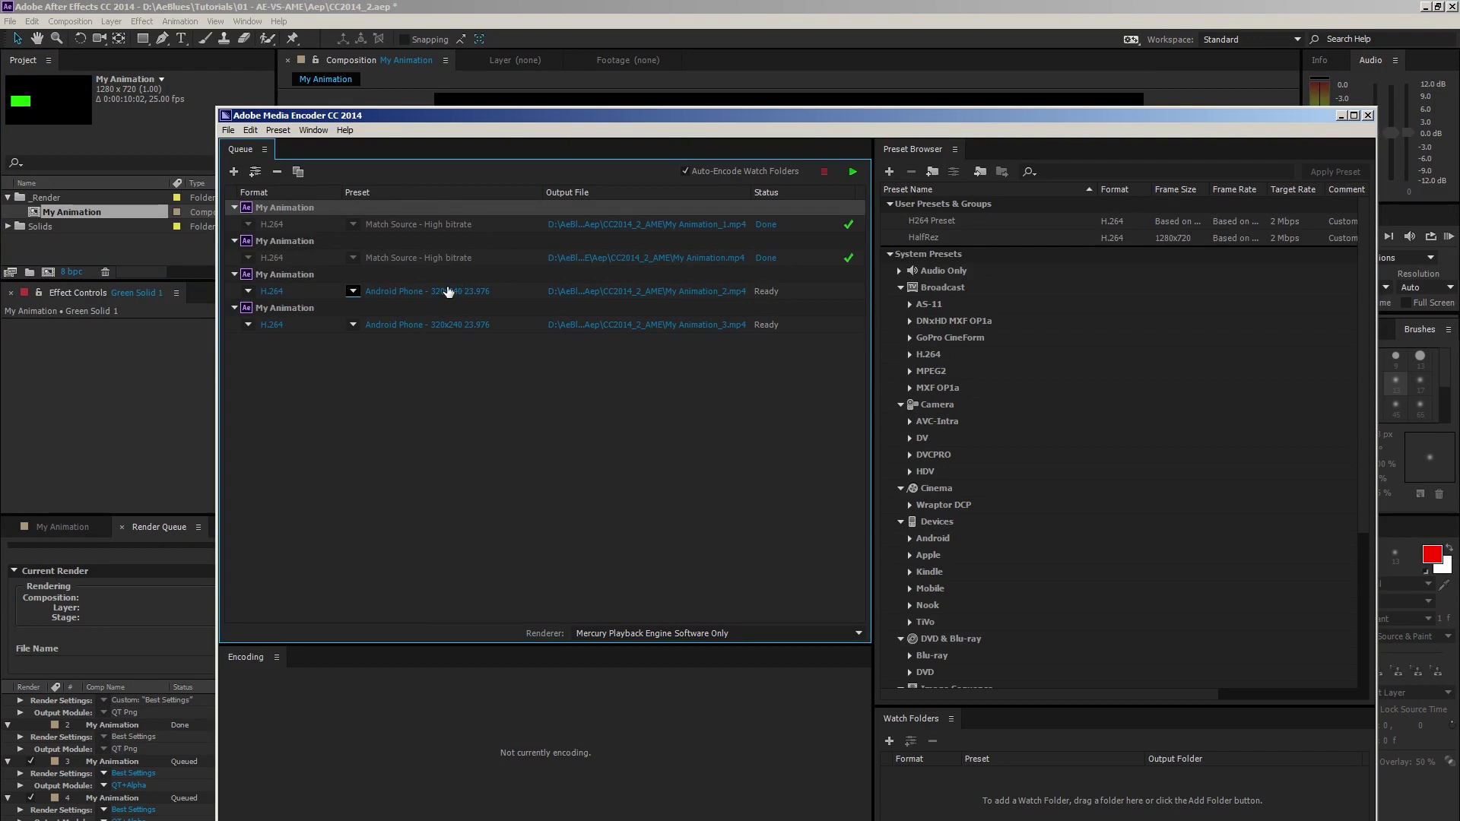
# Step: Set the fourth Media Encoder job's preset to H264 Preset and send My Animation to the encoder queue again
pyautogui.moveTo(424, 291)
pyautogui.click(353, 324)
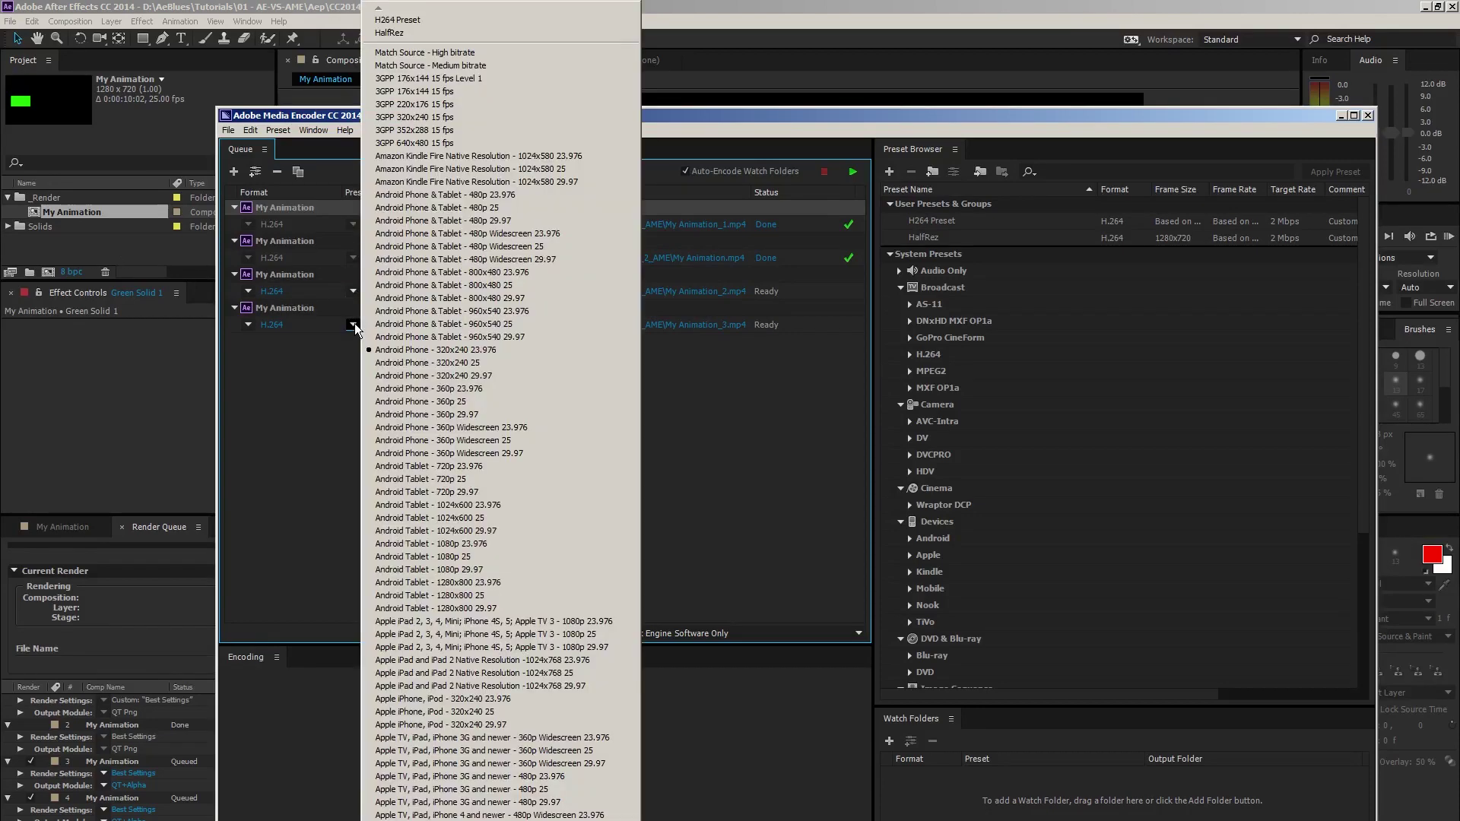
pyautogui.click(393, 22)
pyautogui.click(67, 212)
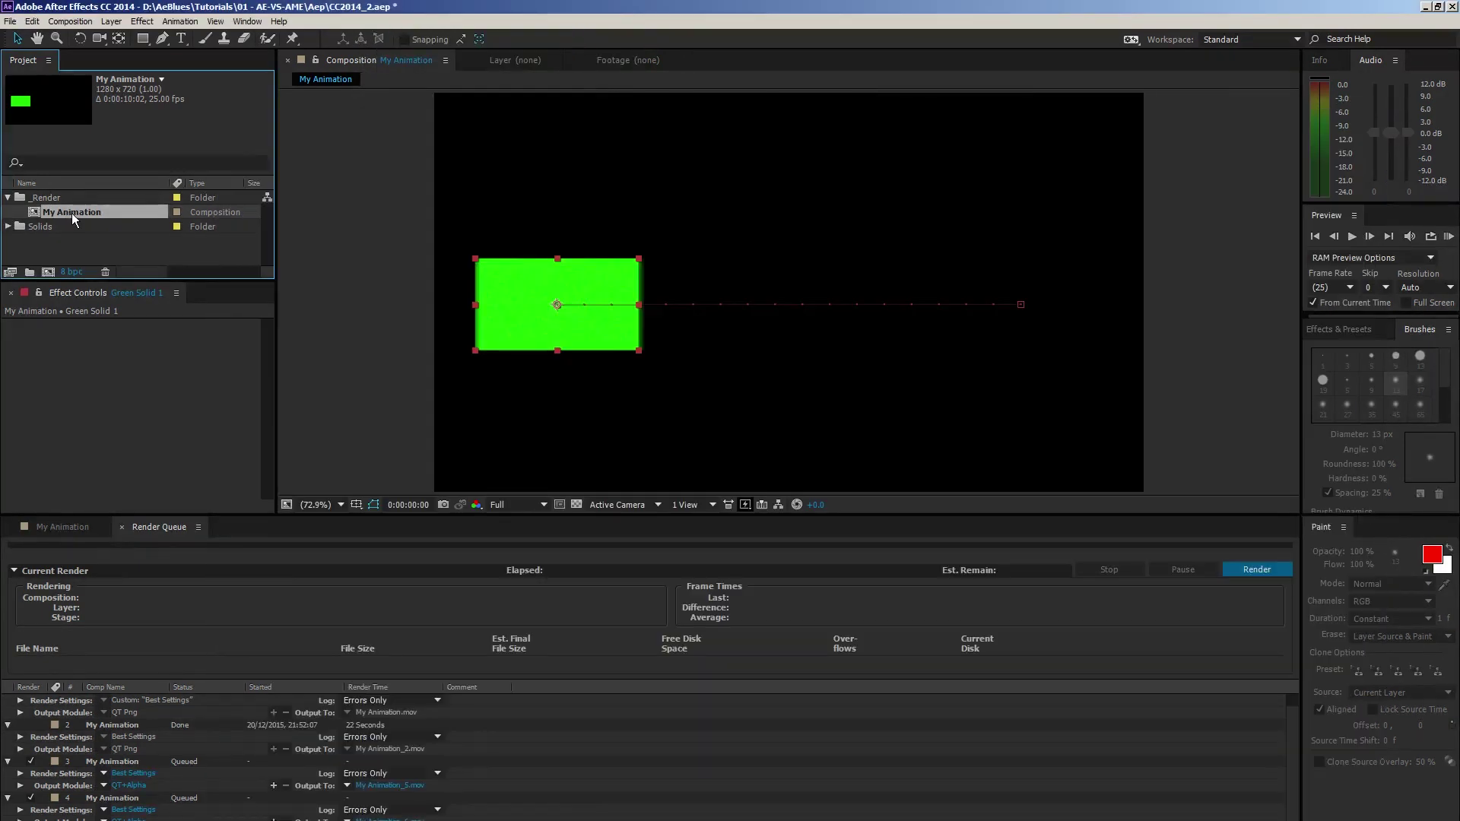
pyautogui.hotkey('ctrl', 'alt', 'm')
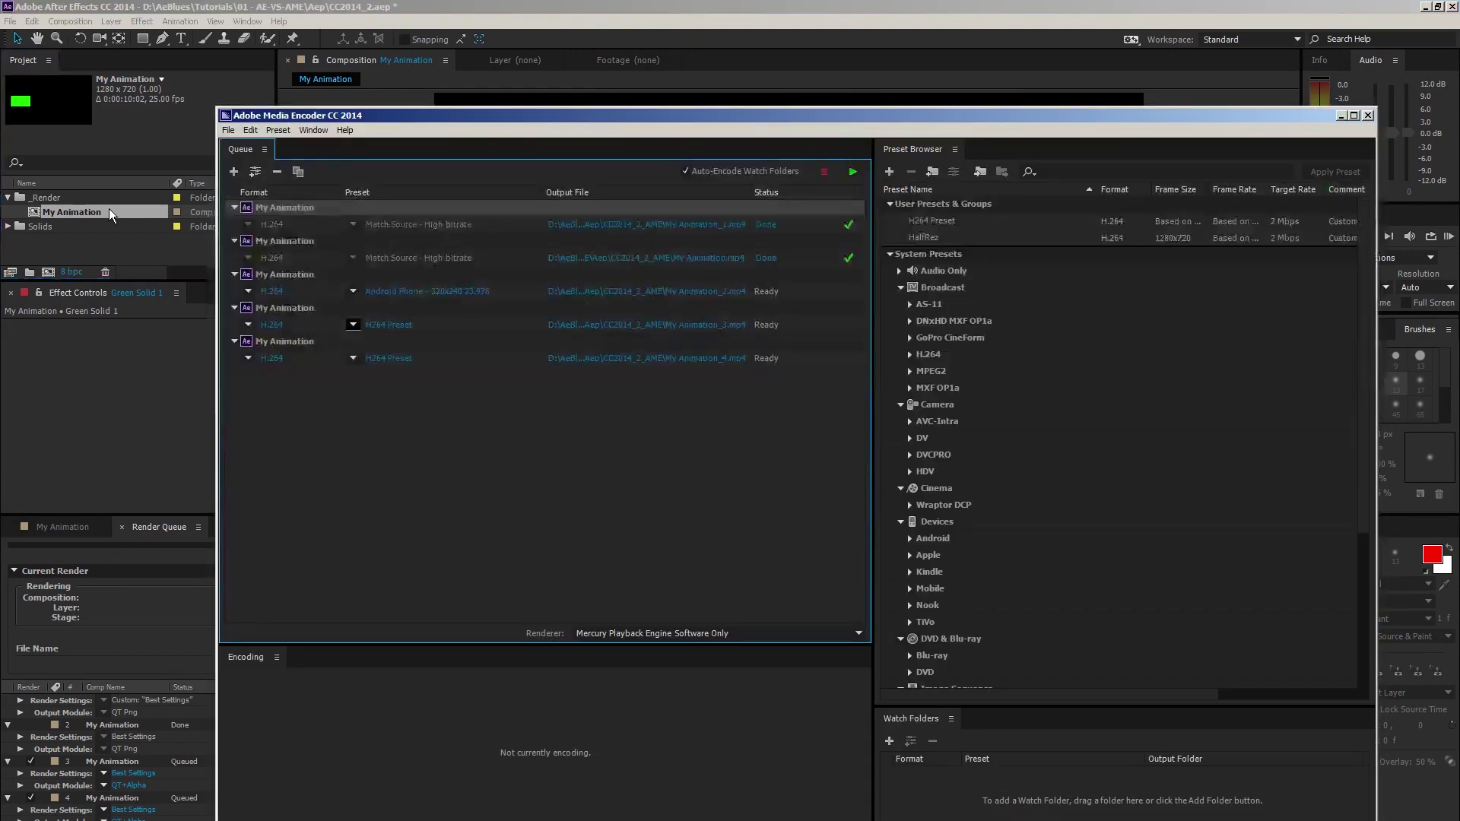
# Step: Set the fifth Media Encoder job's preset to Android Phone - 360p 23.976 and send one more My Animation job from After Effects
pyautogui.click(353, 359)
pyautogui.click(368, 388)
pyautogui.click(66, 213)
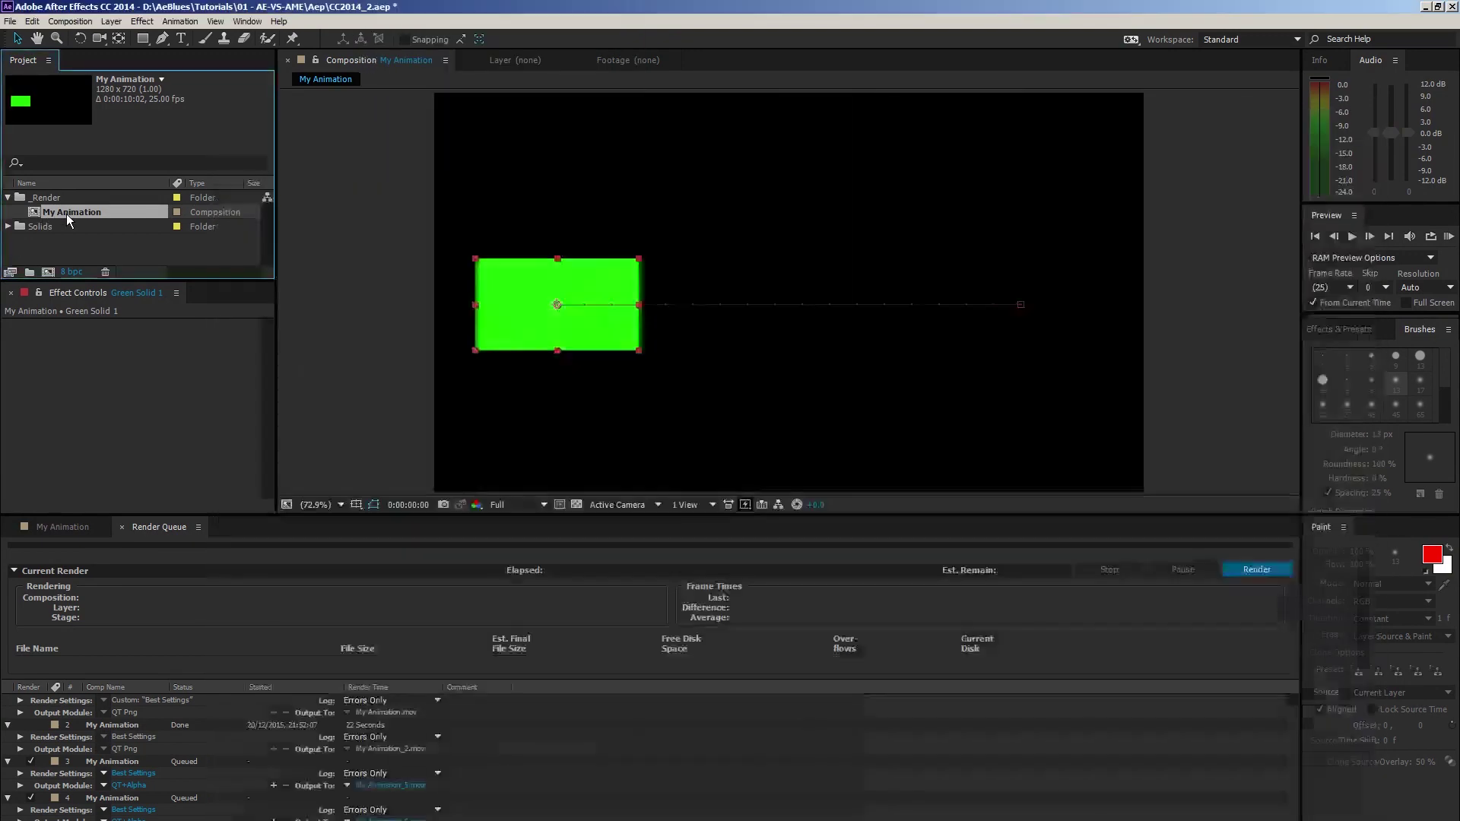
pyautogui.hotkey('ctrl', 'alt', 'm')
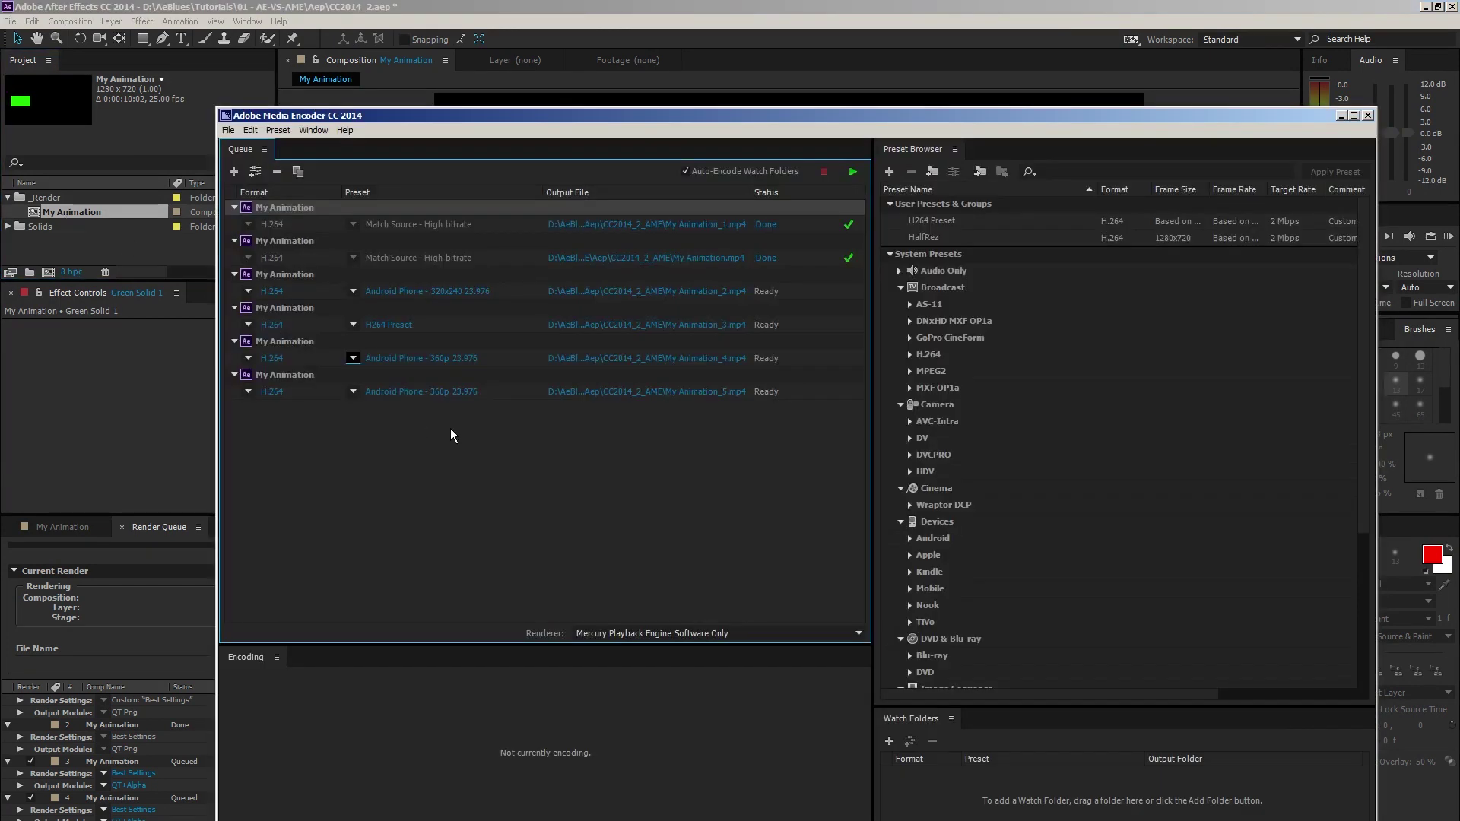